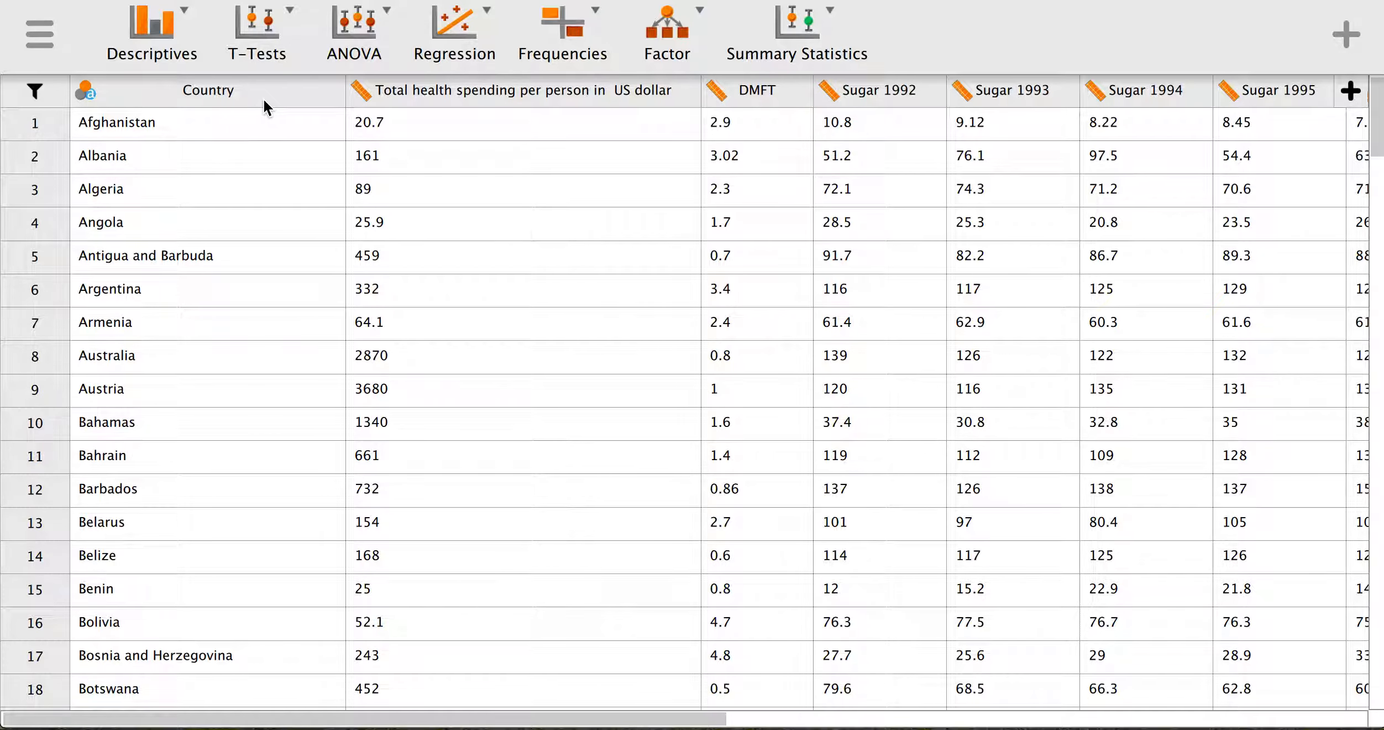
- Inspect the Country variable's measurement-type options, leaving them unchanged
left_click(91, 93)
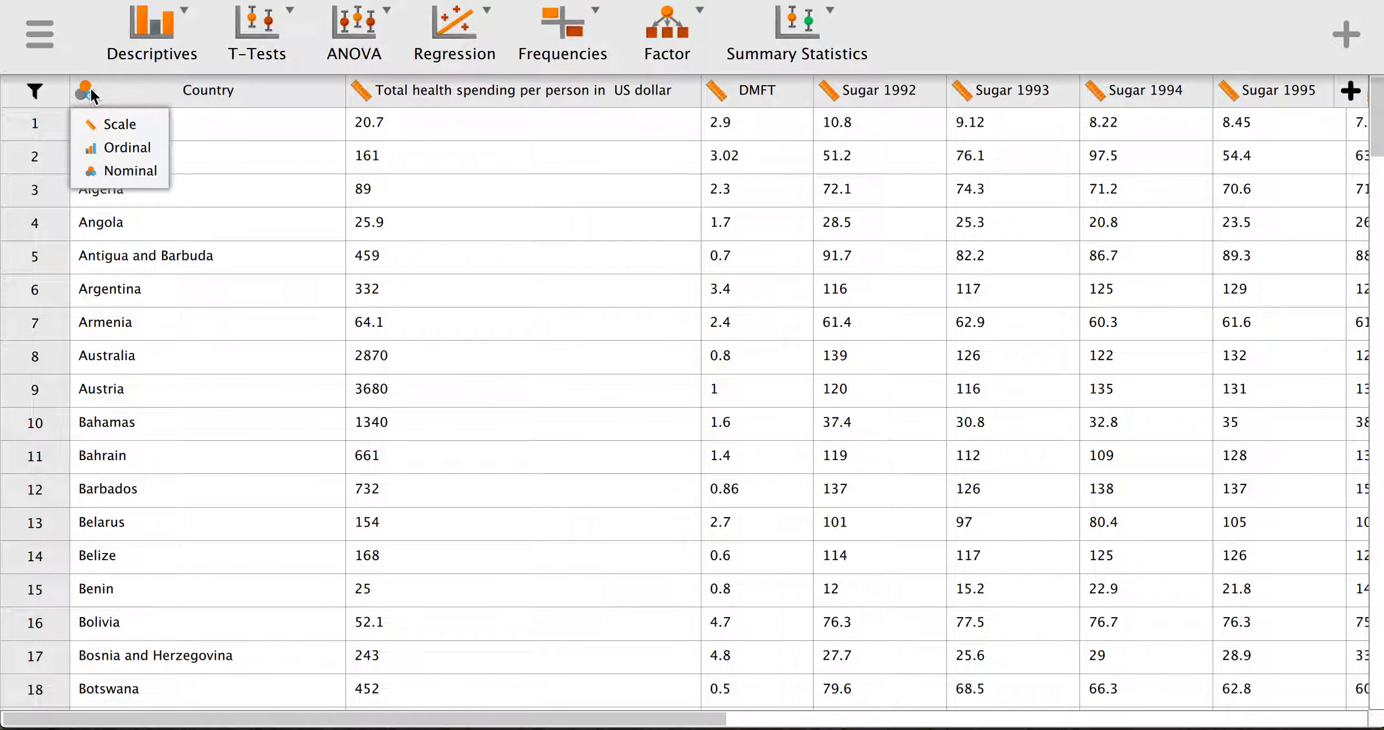
left_click(595, 188)
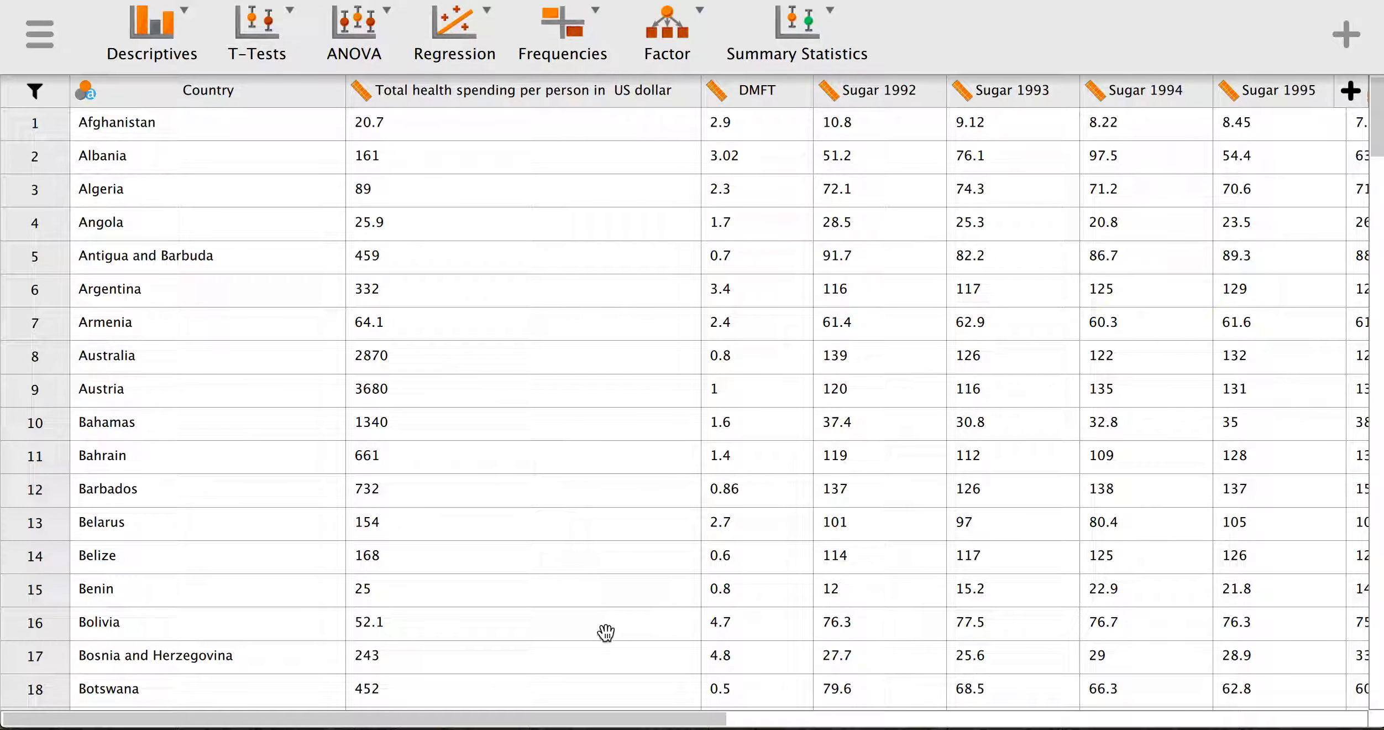
left_click_drag(604, 717, 1271, 724)
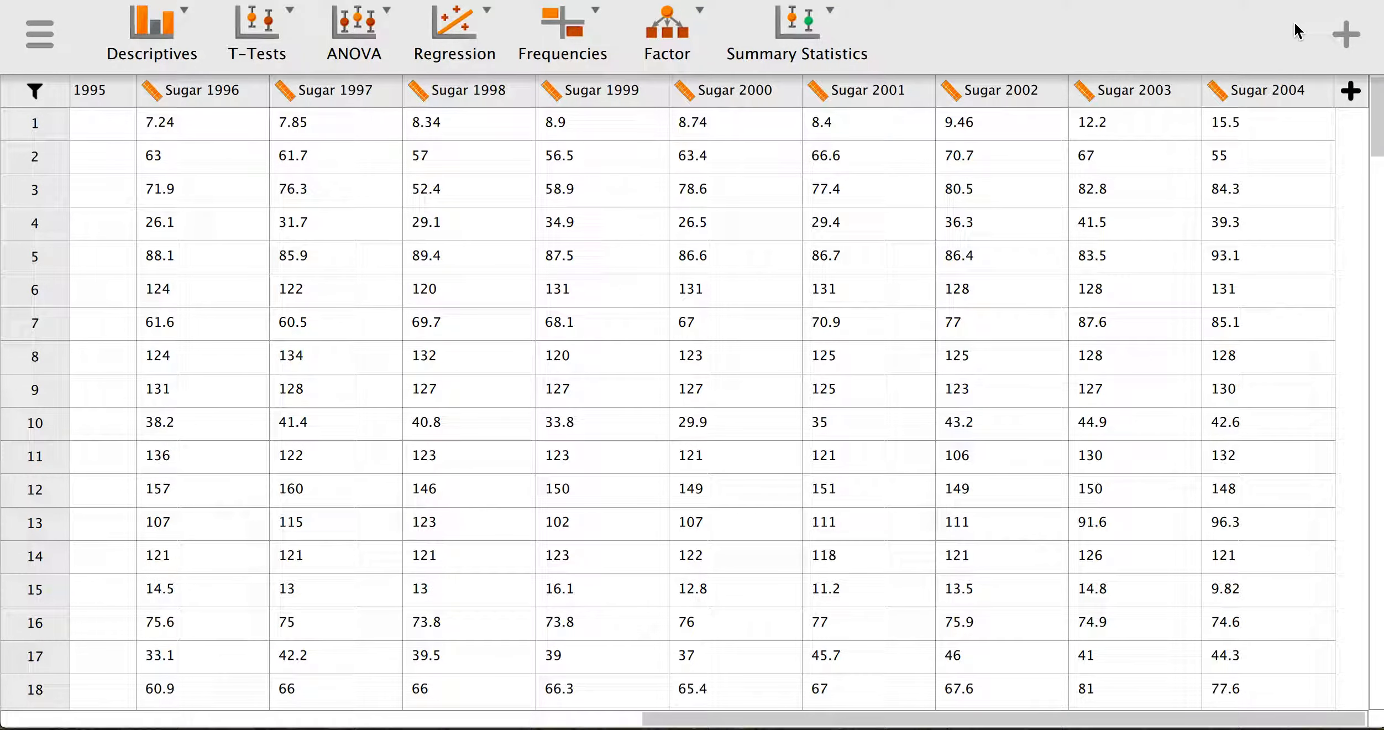
- Create a new scale computed column named 'Lifetime Sugar Consumption'
left_click(1351, 94)
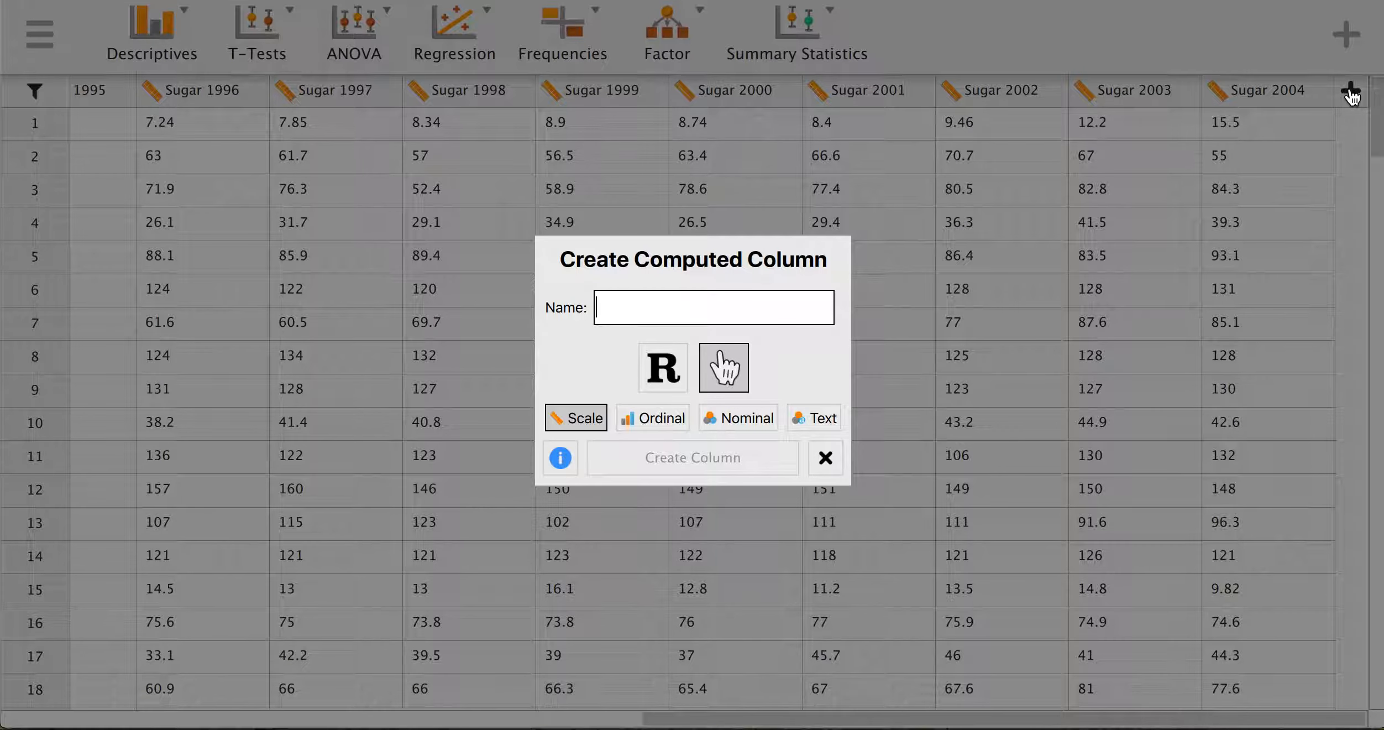
type("Lif")
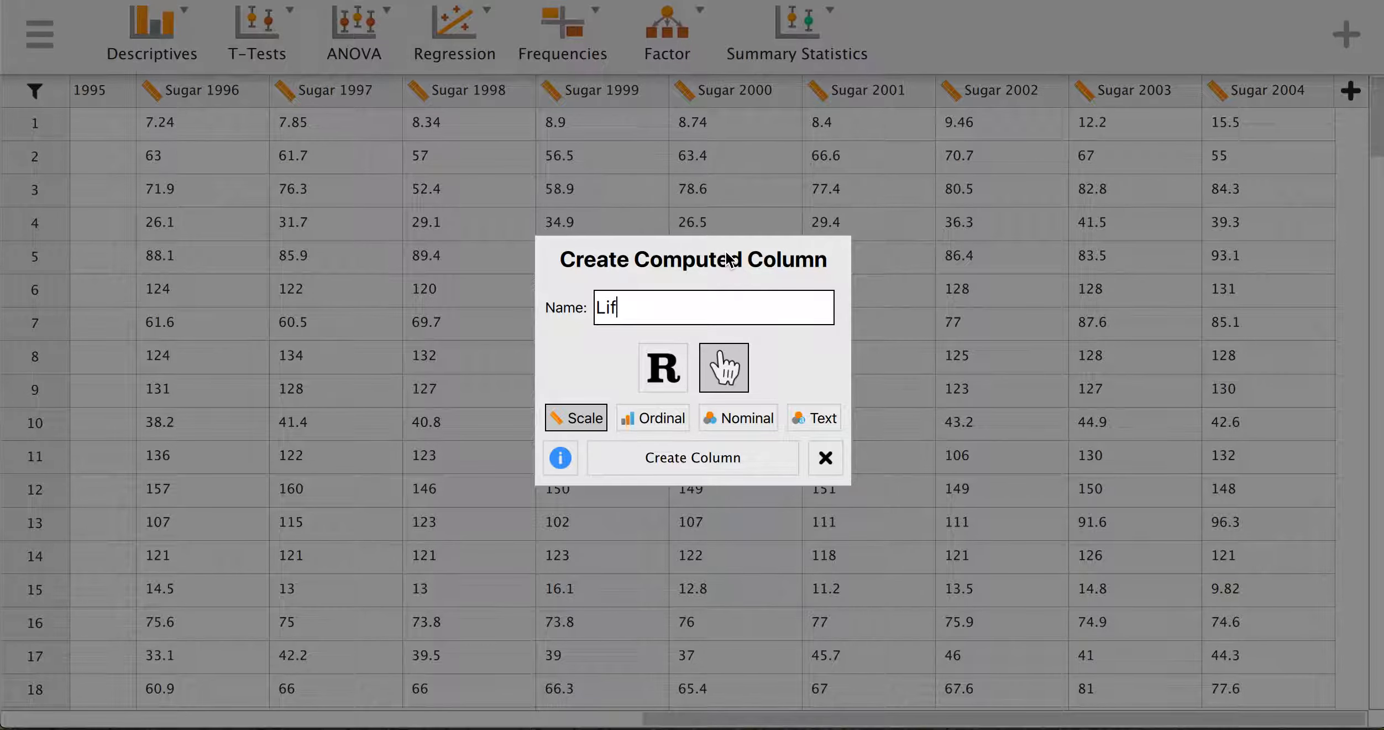
type("etime Sugar Consumption")
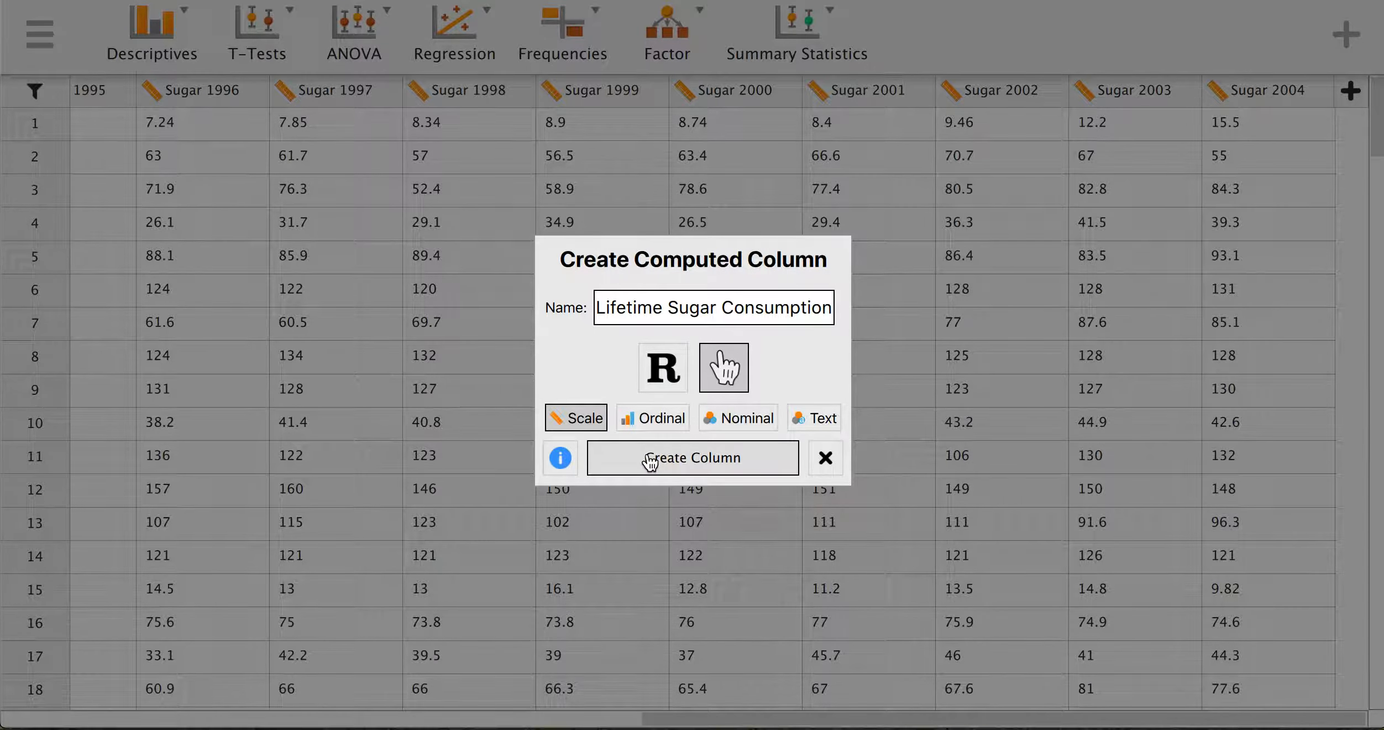
left_click(620, 464)
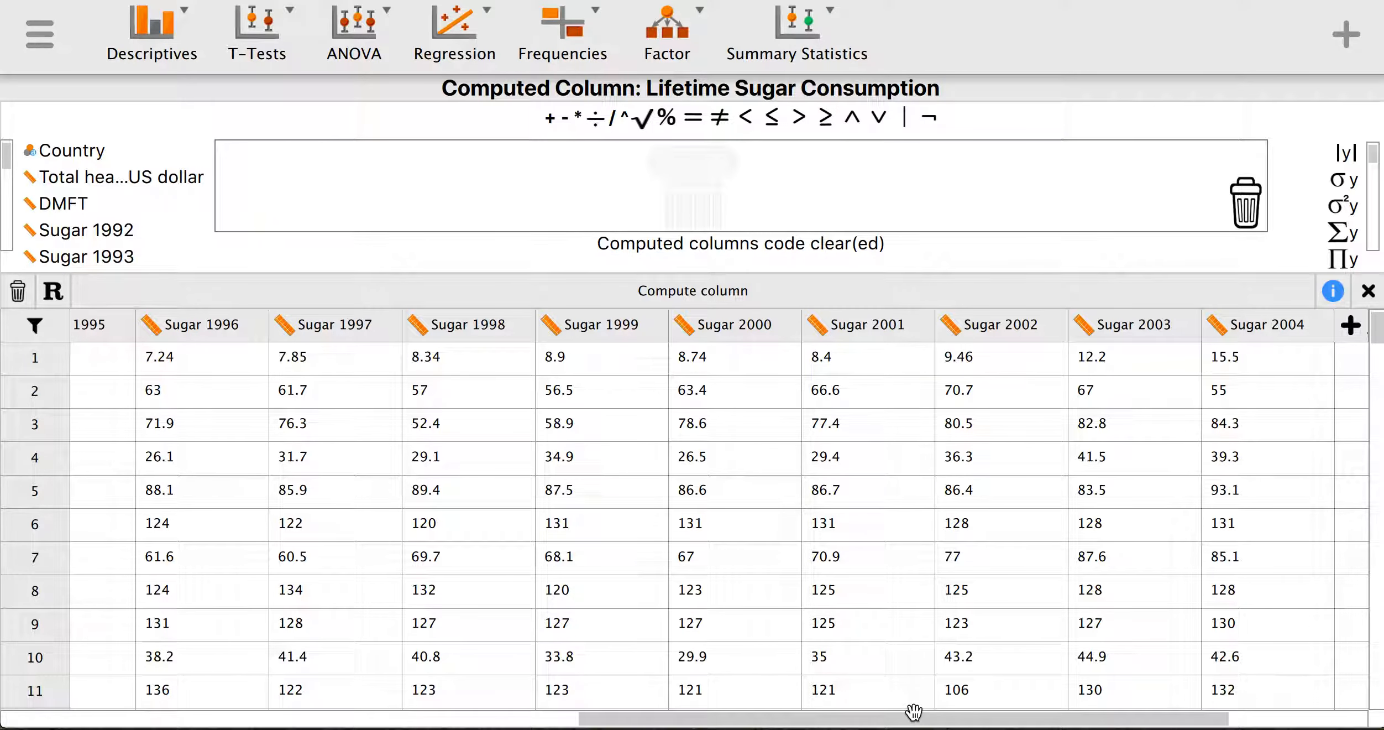
- Start the formula as Sugar 1992 + Sugar 1993 + Sugar 1994 +
left_click_drag(919, 720, 1214, 708)
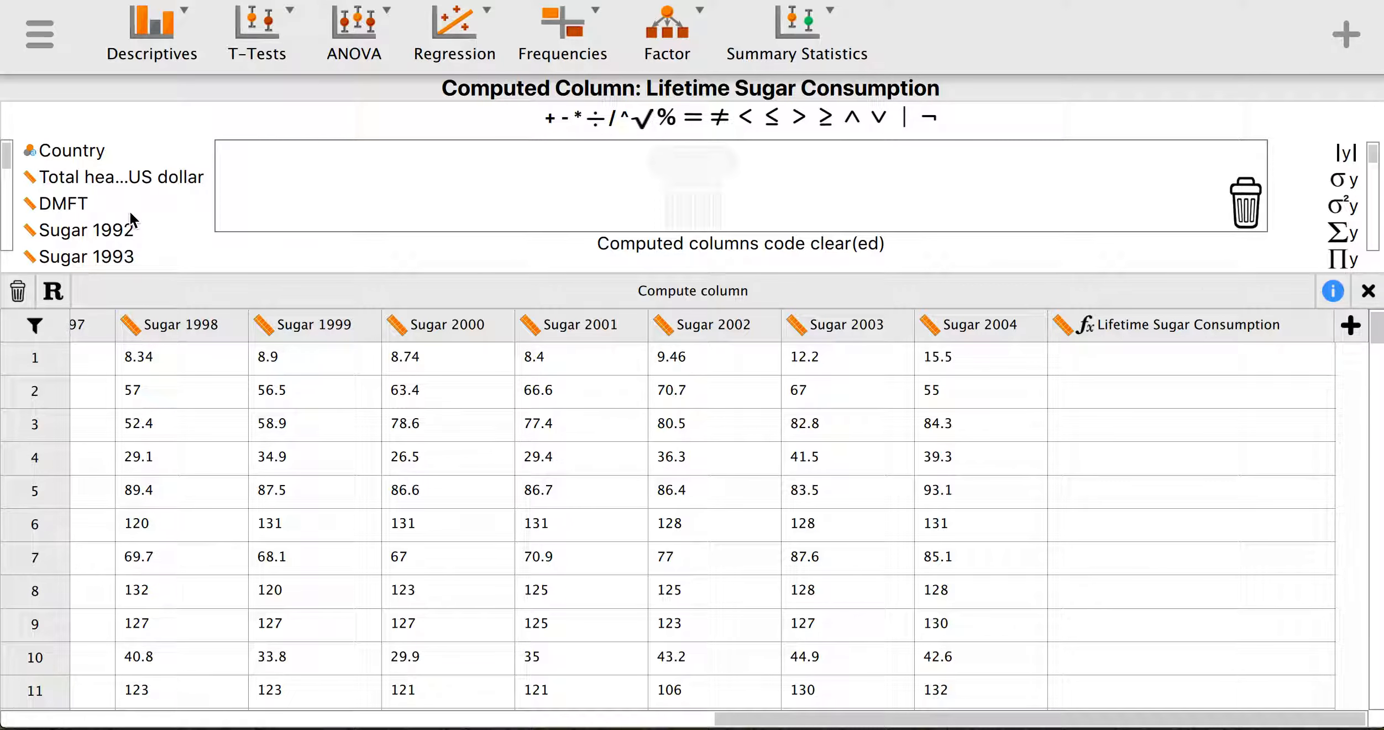
left_click(106, 232)
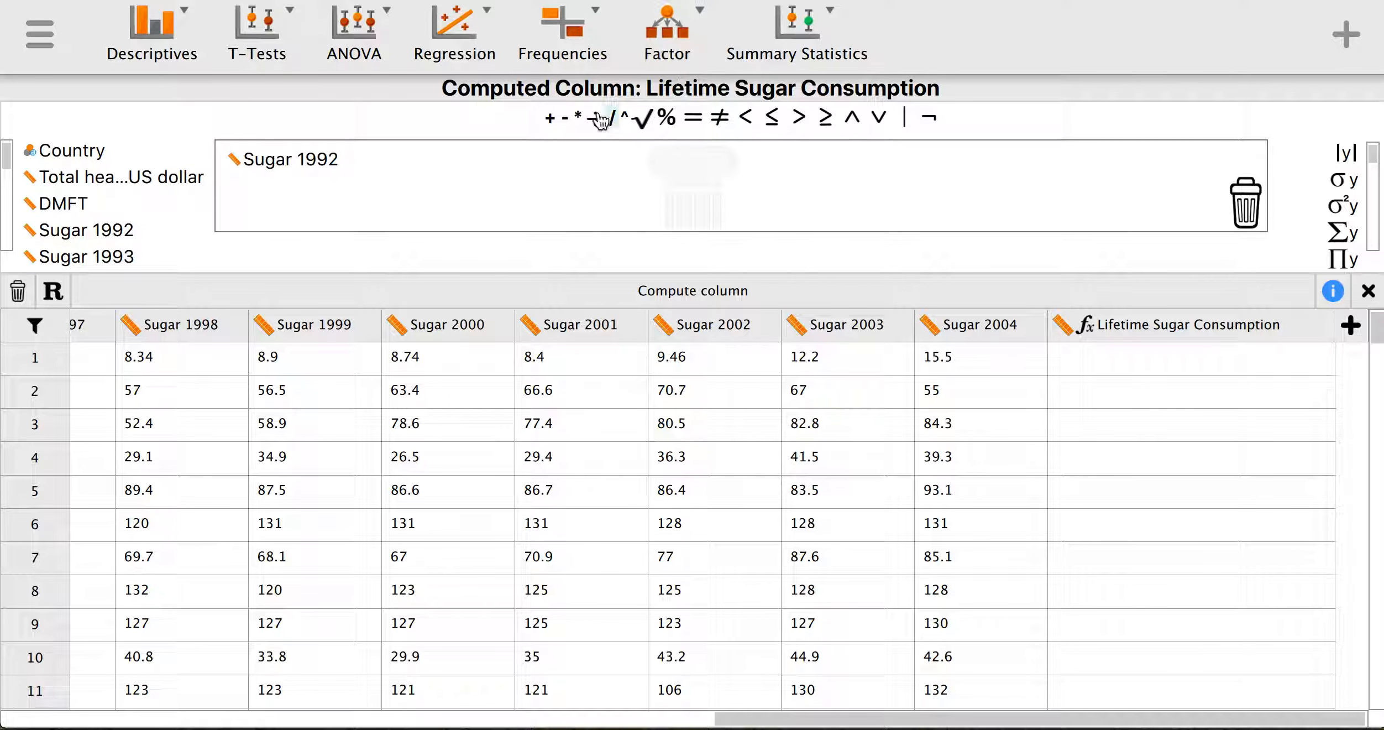
left_click(550, 119)
left_click(70, 257)
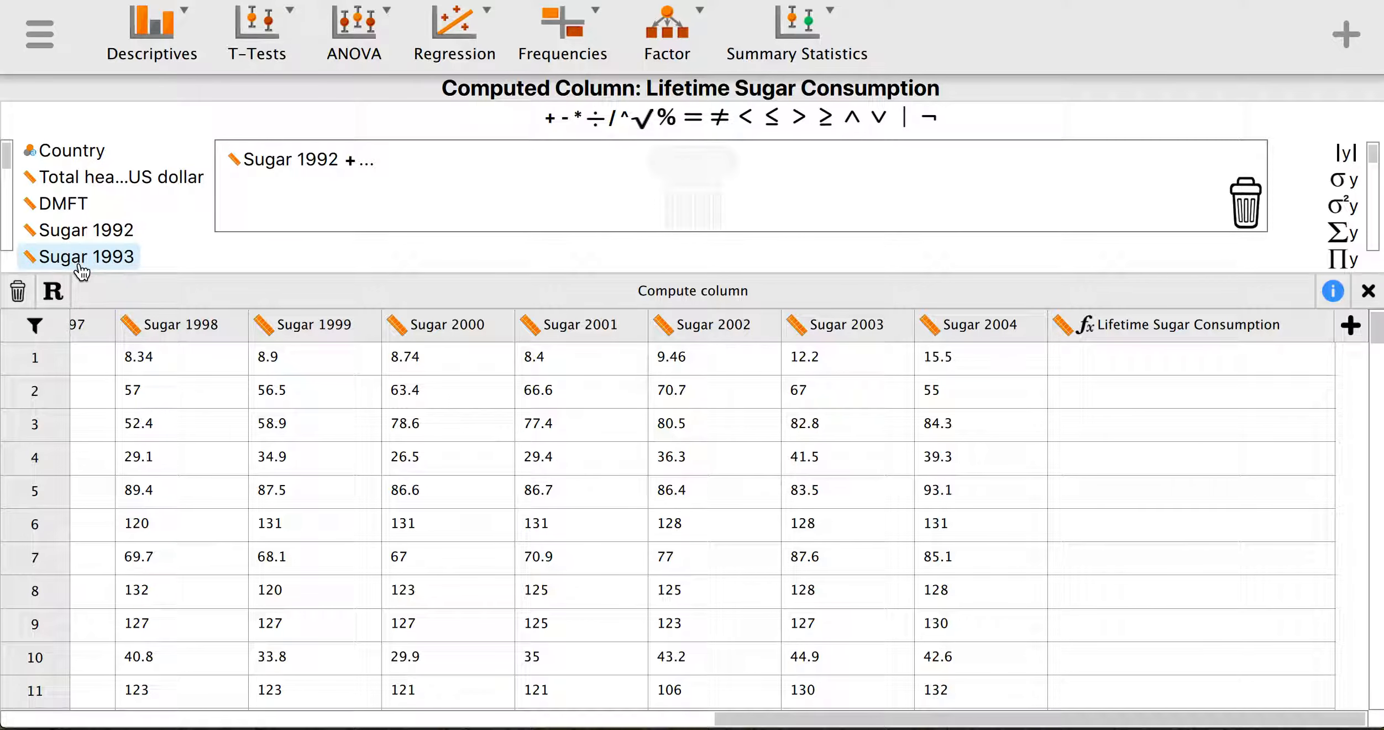
left_click(550, 119)
scroll(115, 232, "down", 1)
scroll(110, 226, "down", 3)
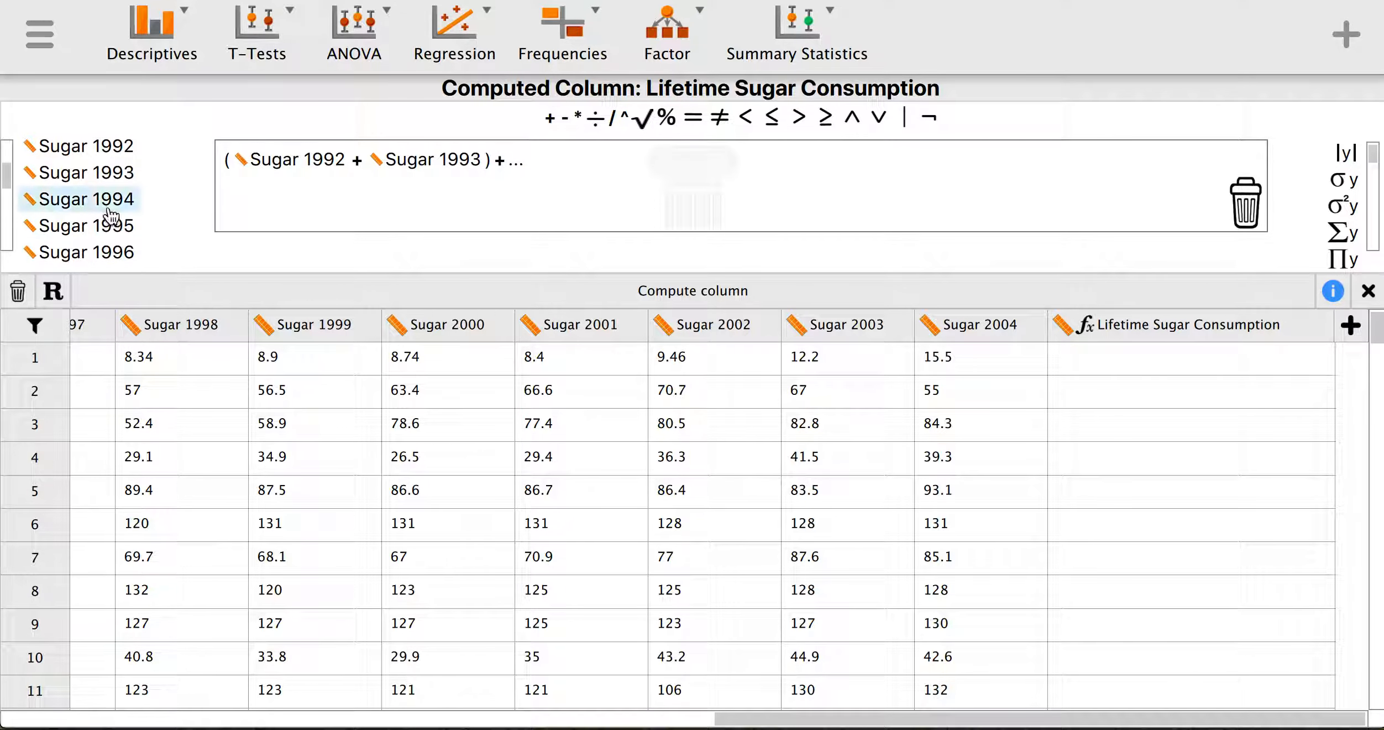
left_click(108, 200)
left_click(551, 119)
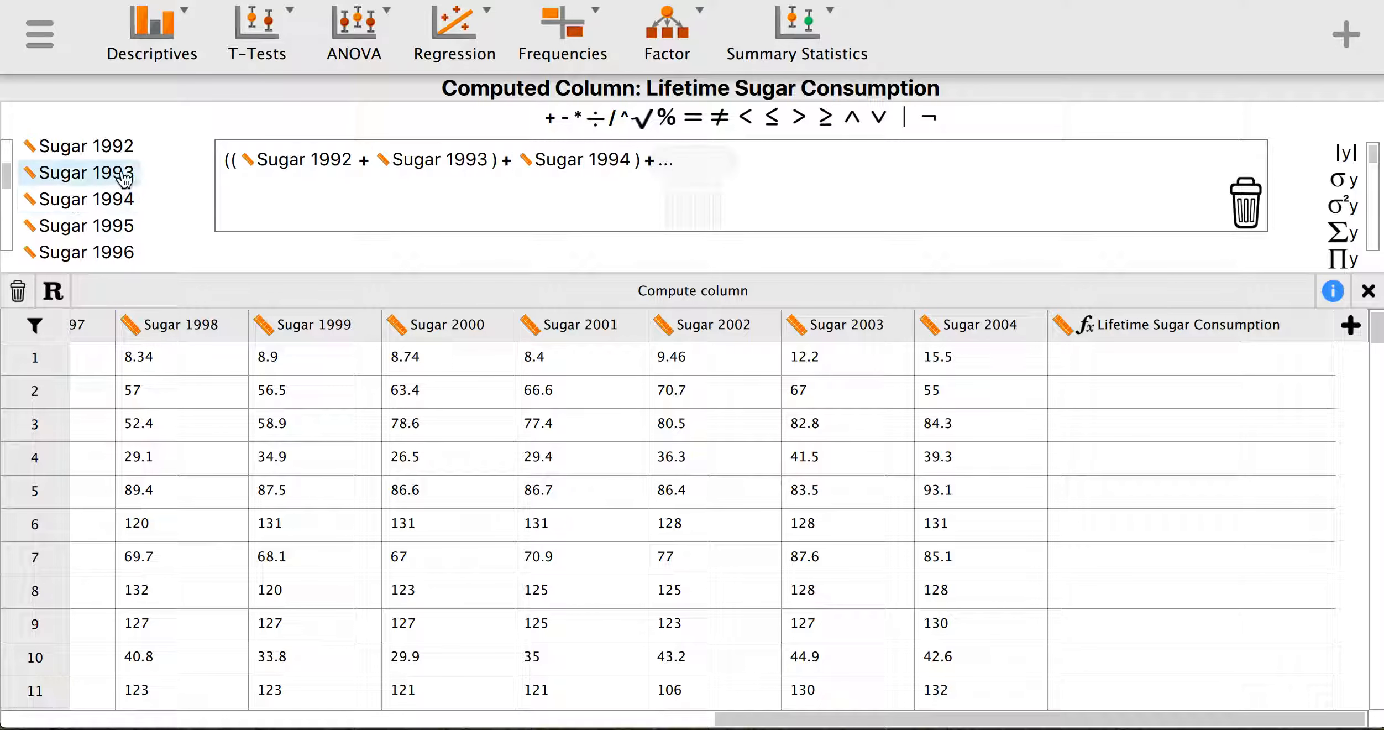
- Continue the sum with Sugar 1995, 1996, 1997 and 1998, ending with a plus
left_click(123, 232)
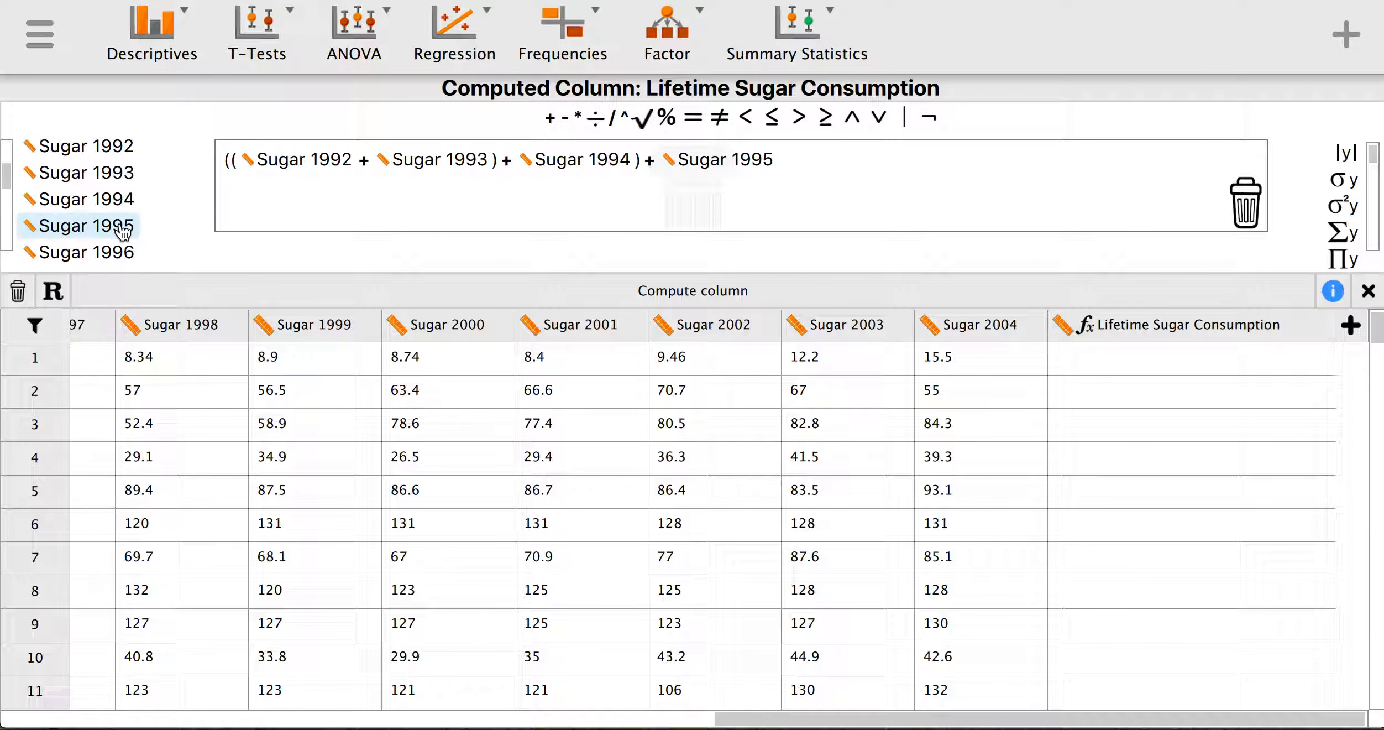
left_click(550, 119)
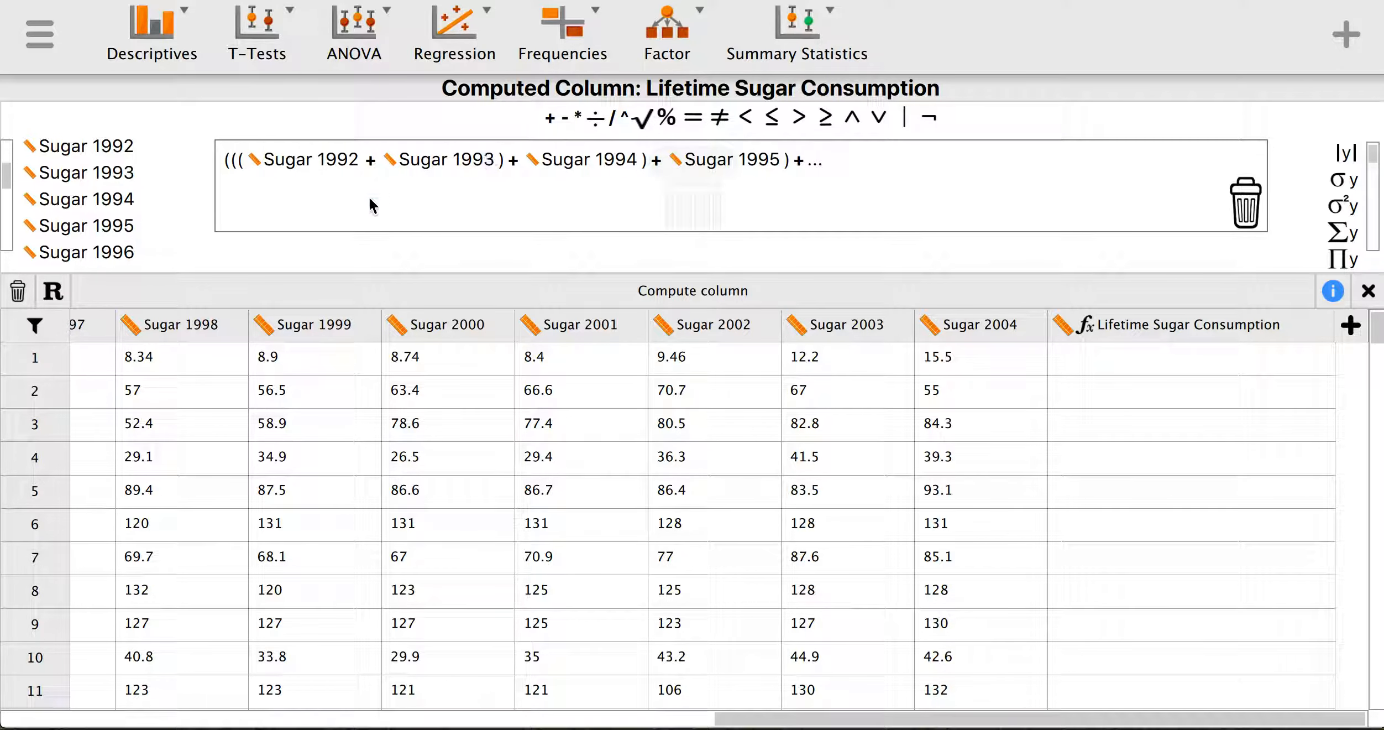
left_click(131, 263)
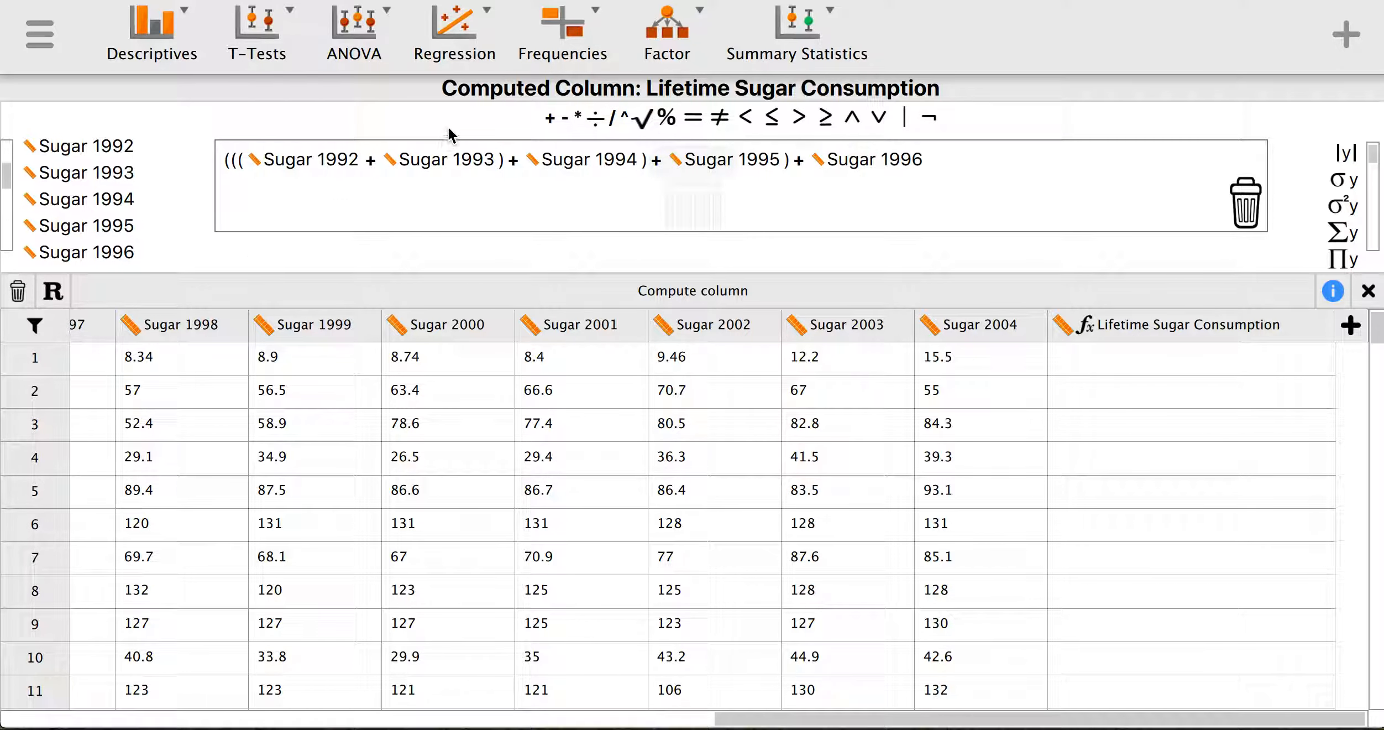
left_click(550, 119)
scroll(147, 238, "down", 2)
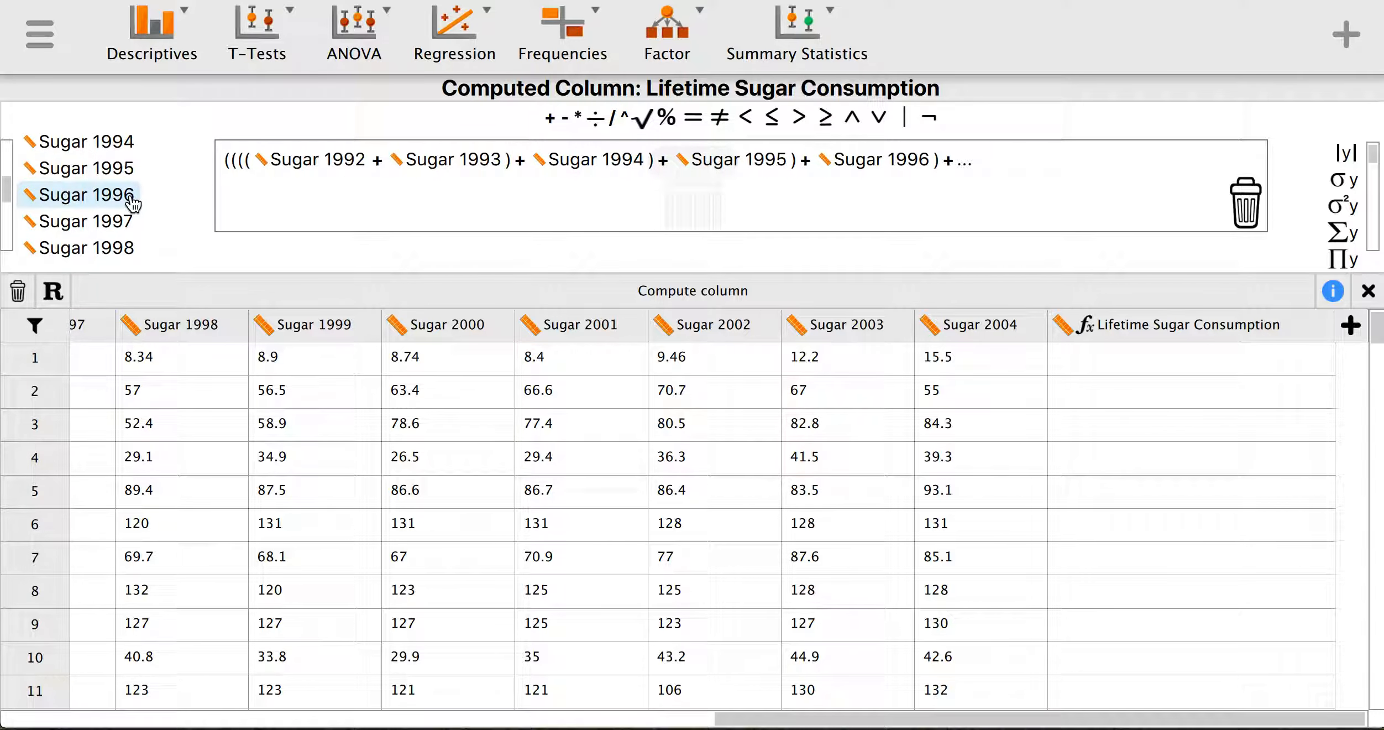
left_click(126, 227)
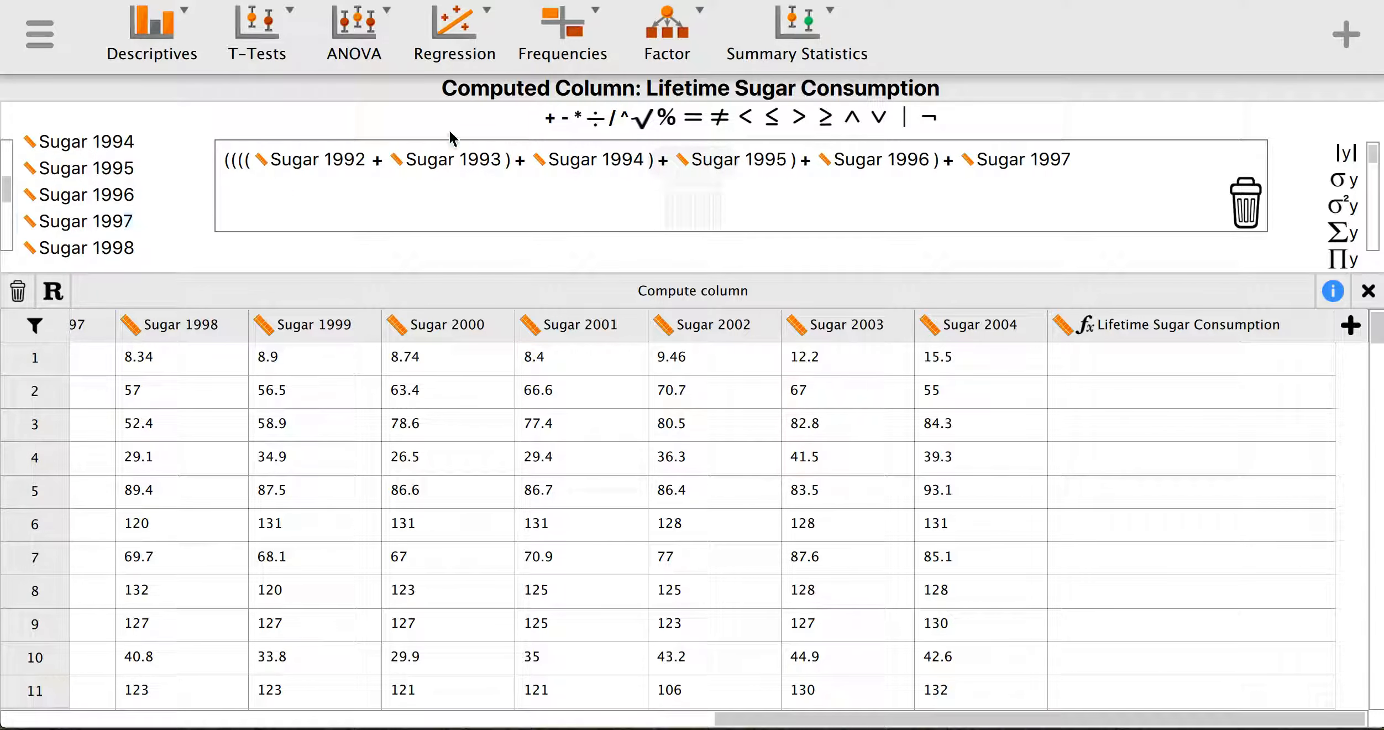
left_click(542, 118)
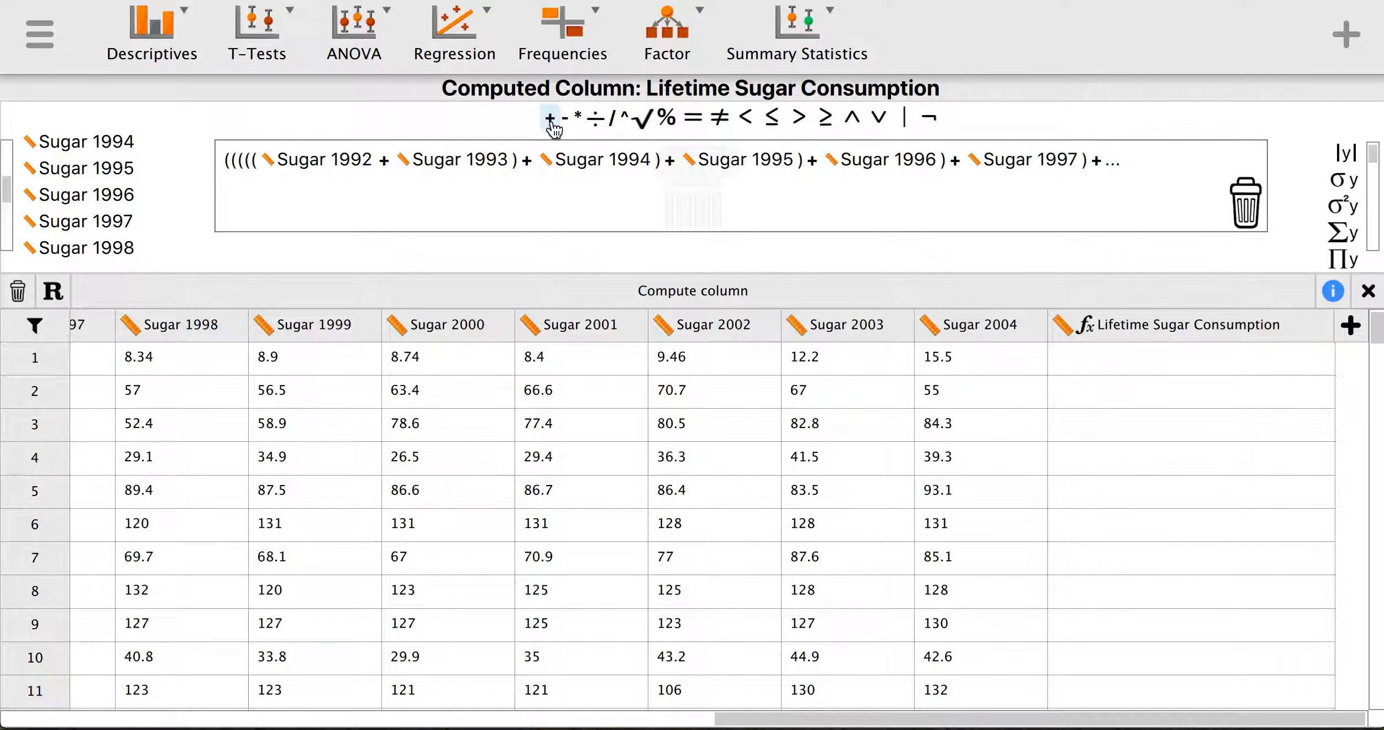
left_click(100, 258)
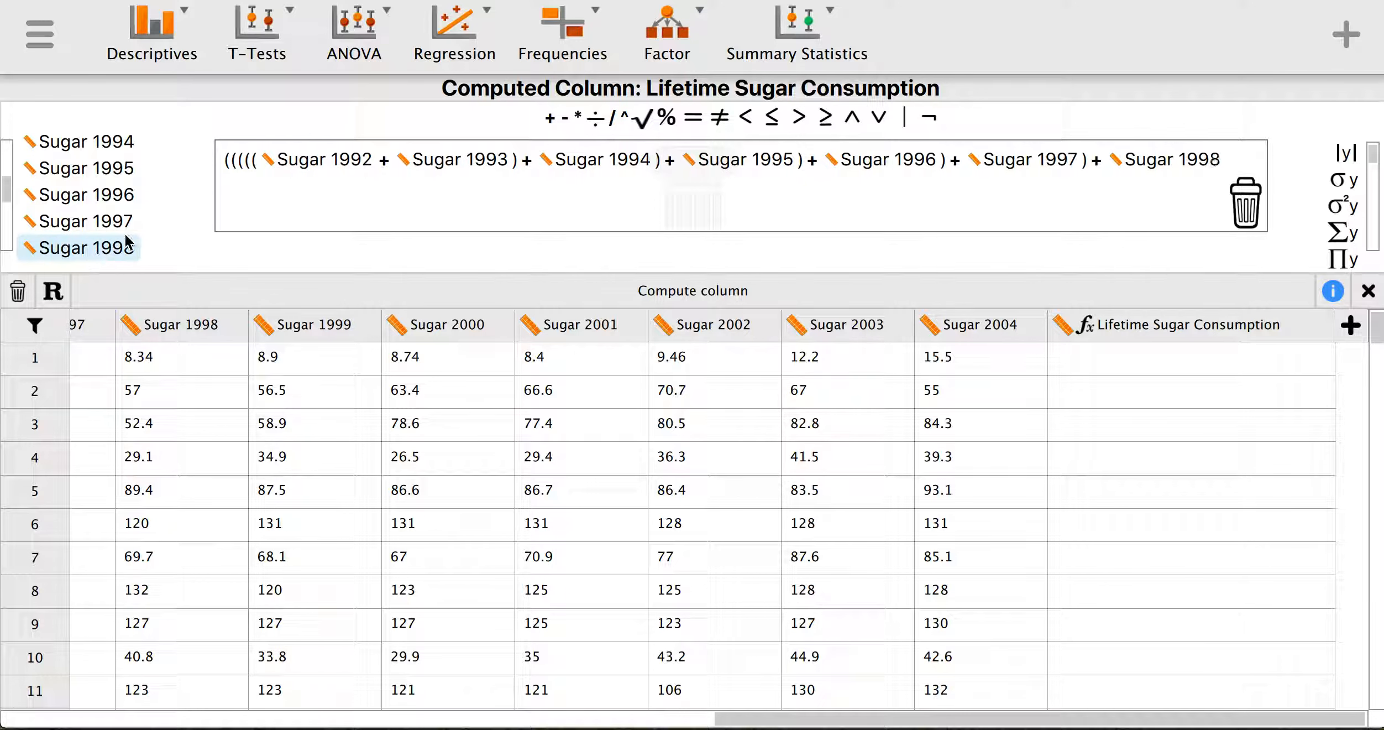
left_click(551, 118)
scroll(151, 221, "down", 3)
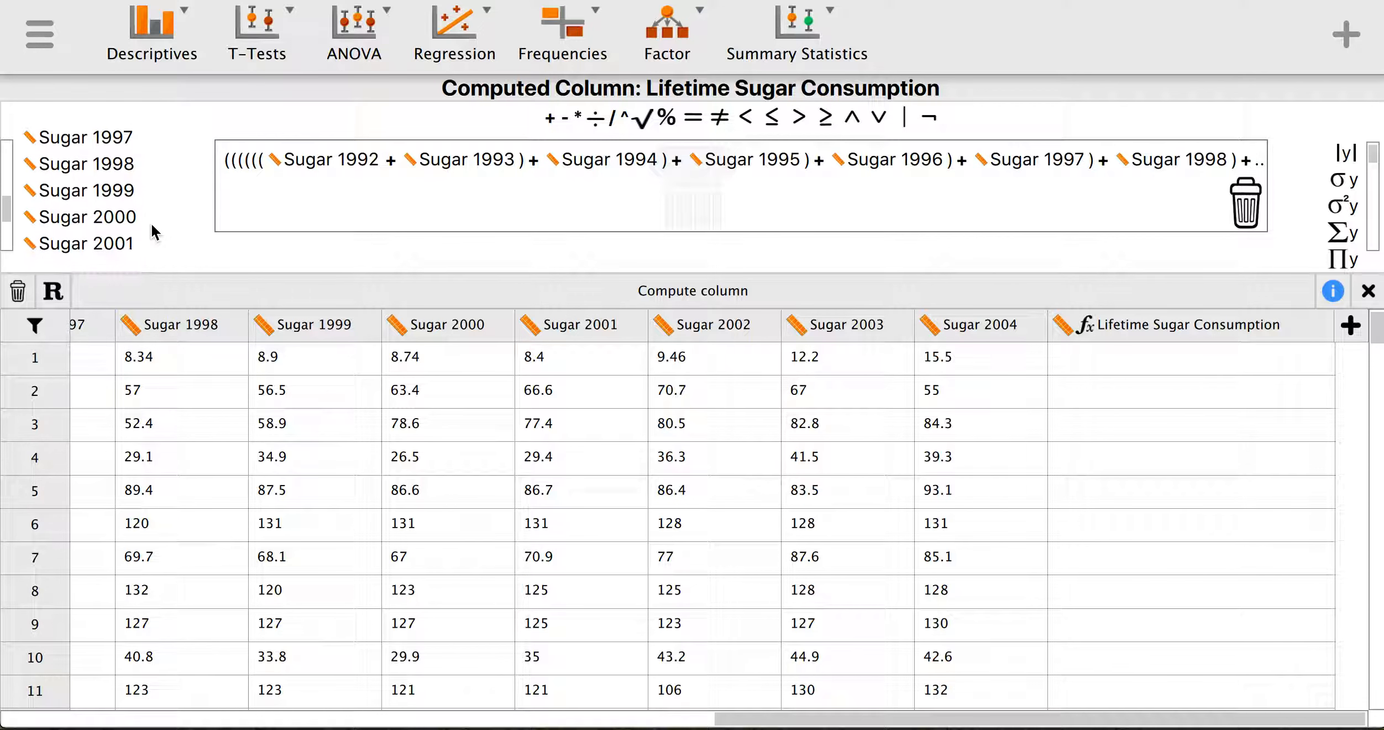
scroll(151, 222, "up", 2)
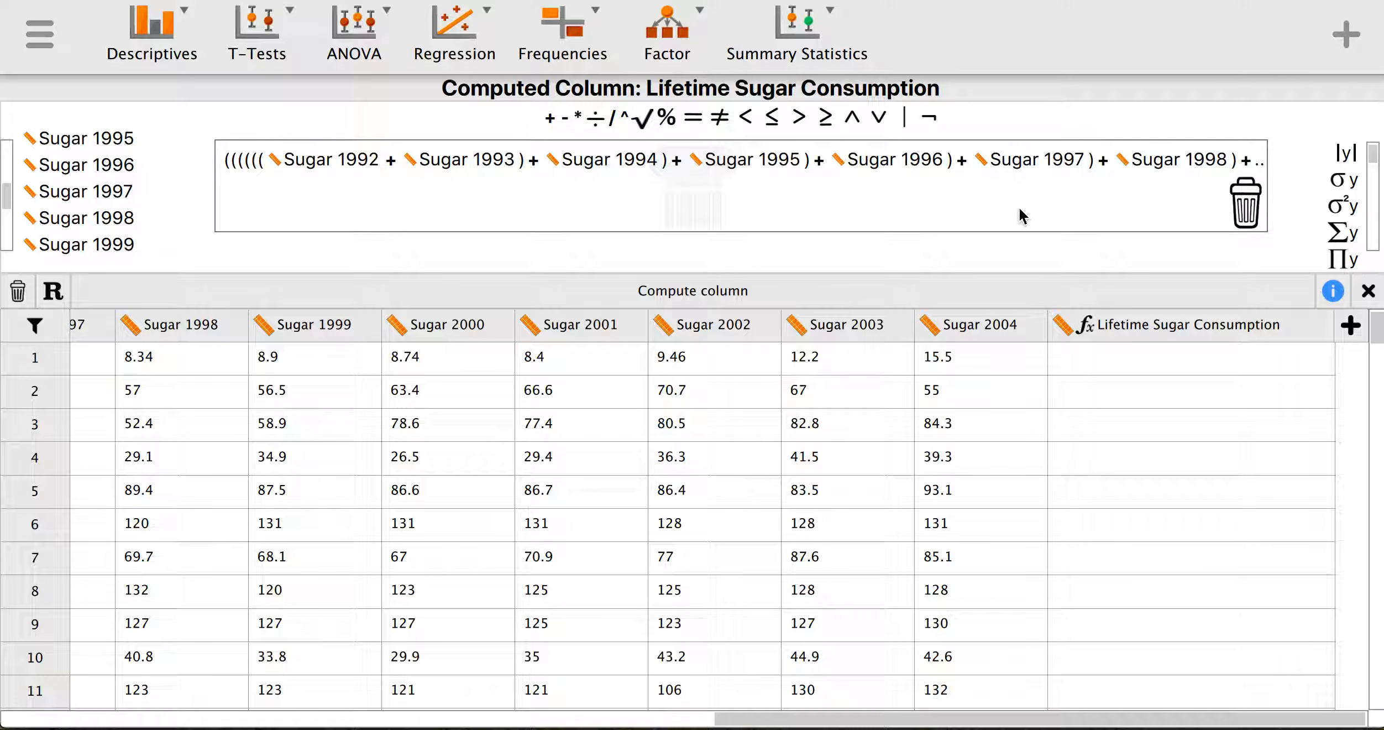
mouse_move(1025, 220)
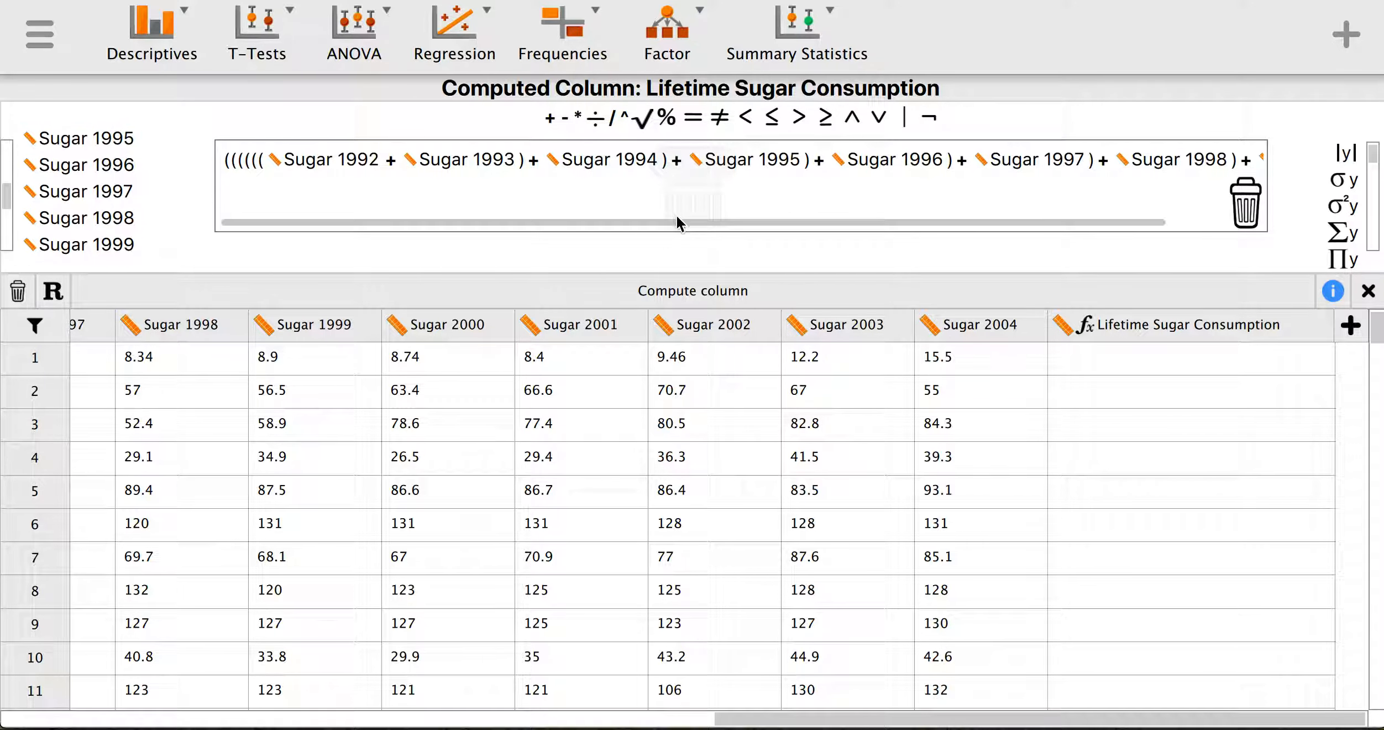
- Extend the sum past Sugar 1999 by adding Sugar 2001 and another plus
left_click_drag(935, 222, 1077, 216)
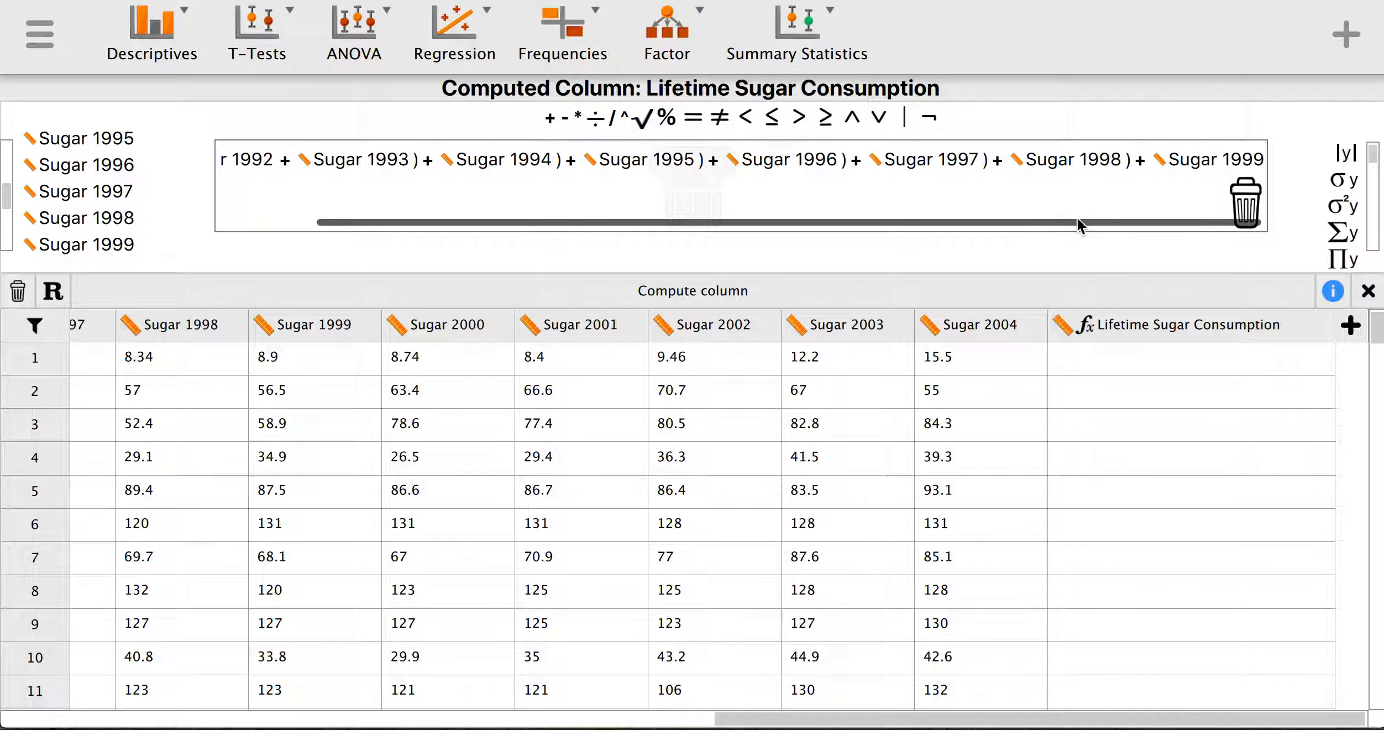
left_click(549, 120)
scroll(113, 252, "down", 2)
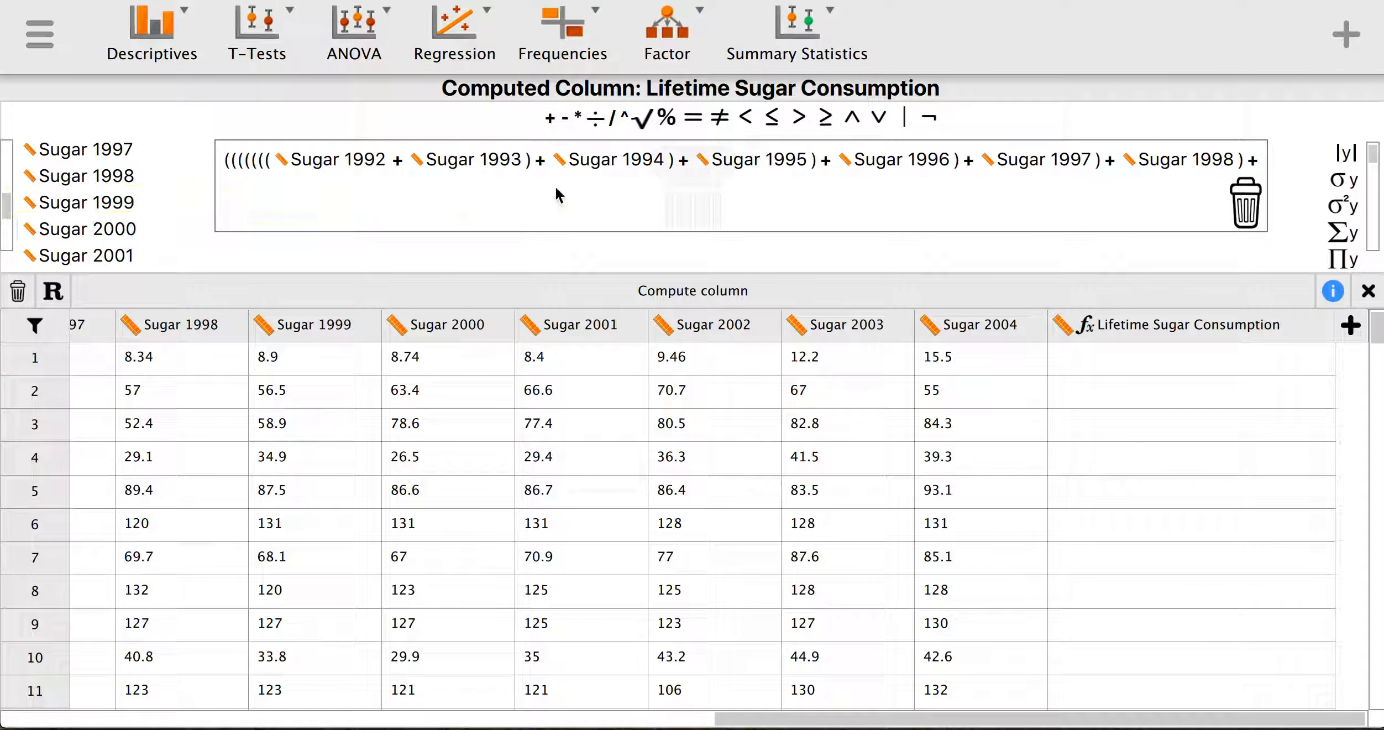
left_click_drag(720, 220, 929, 203)
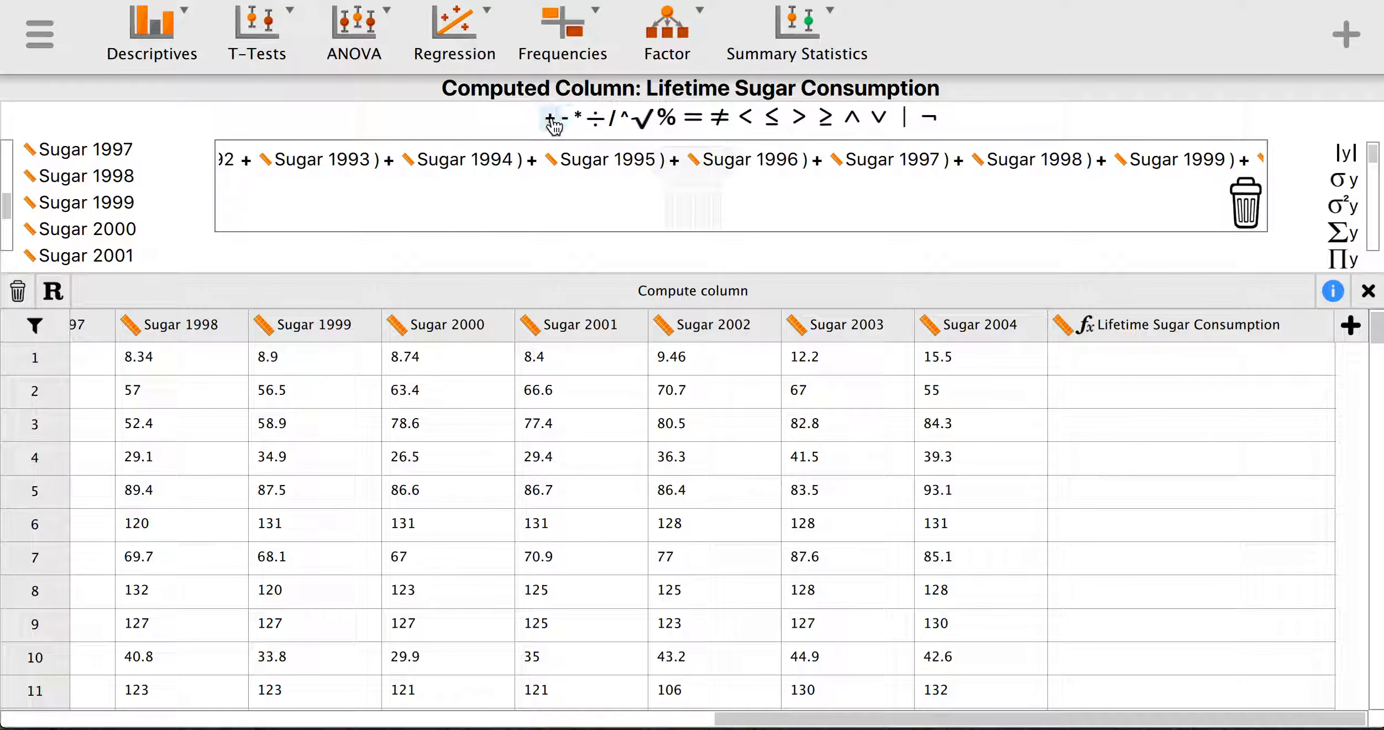
scroll(572, 158, "left", 5)
left_click_drag(626, 219, 983, 216)
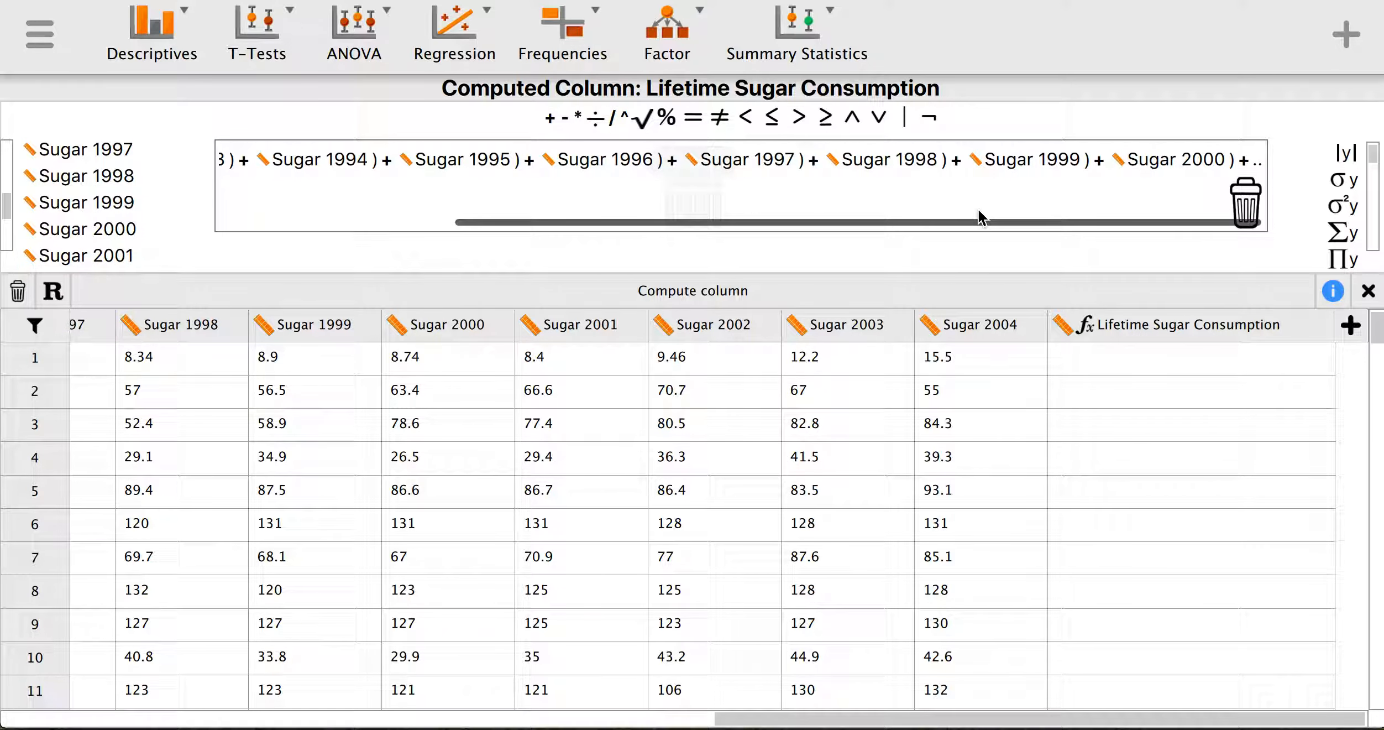
left_click(91, 256)
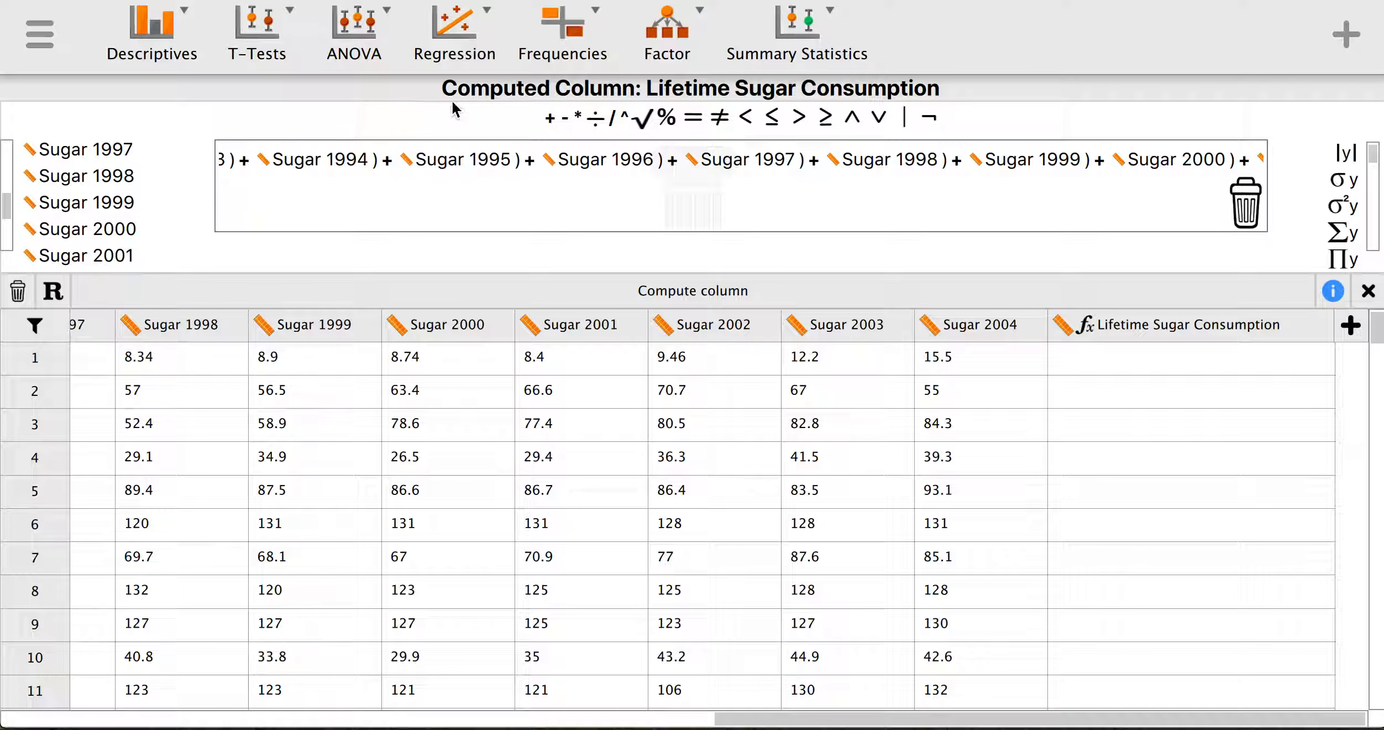
left_click(550, 121)
- Finish the sum with Sugar 2002, Sugar 2003 and Sugar 2004
left_click_drag(596, 222, 952, 222)
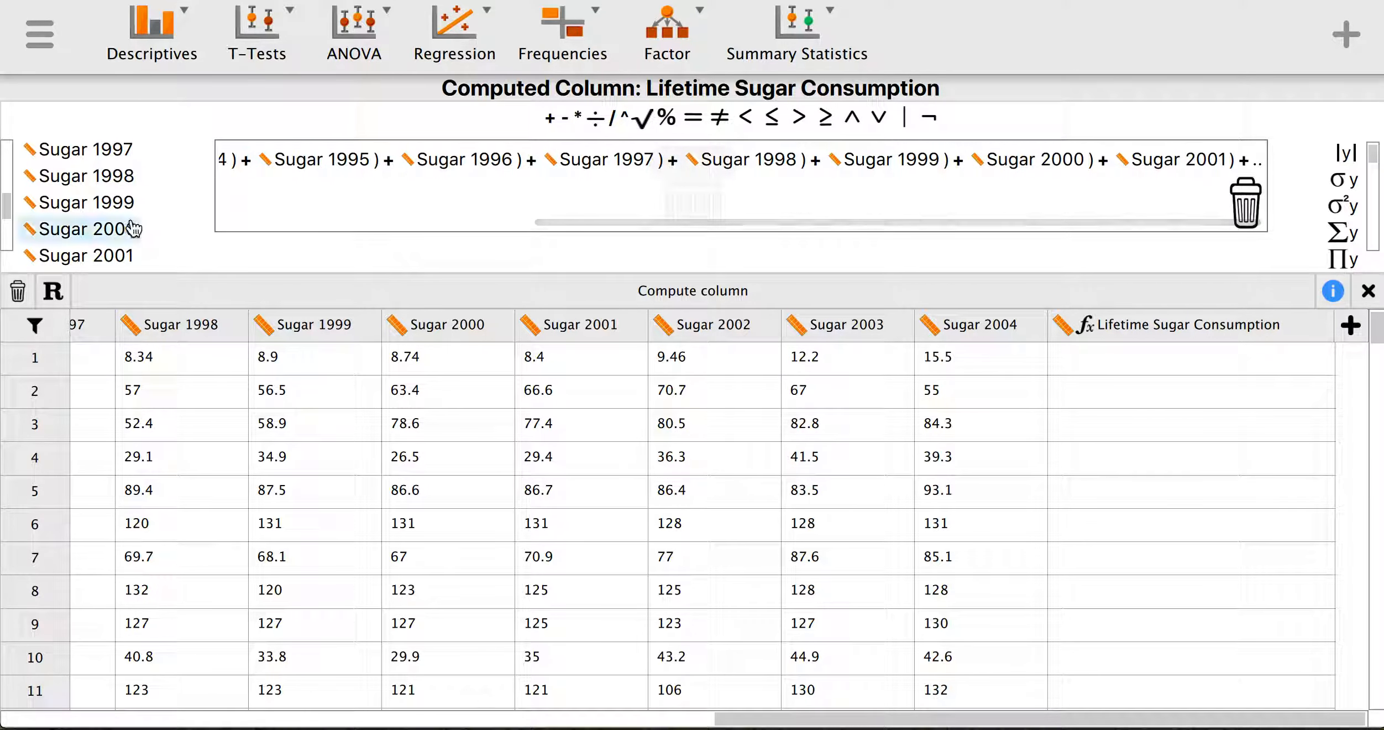
scroll(127, 226, "down", 2)
left_click(140, 251)
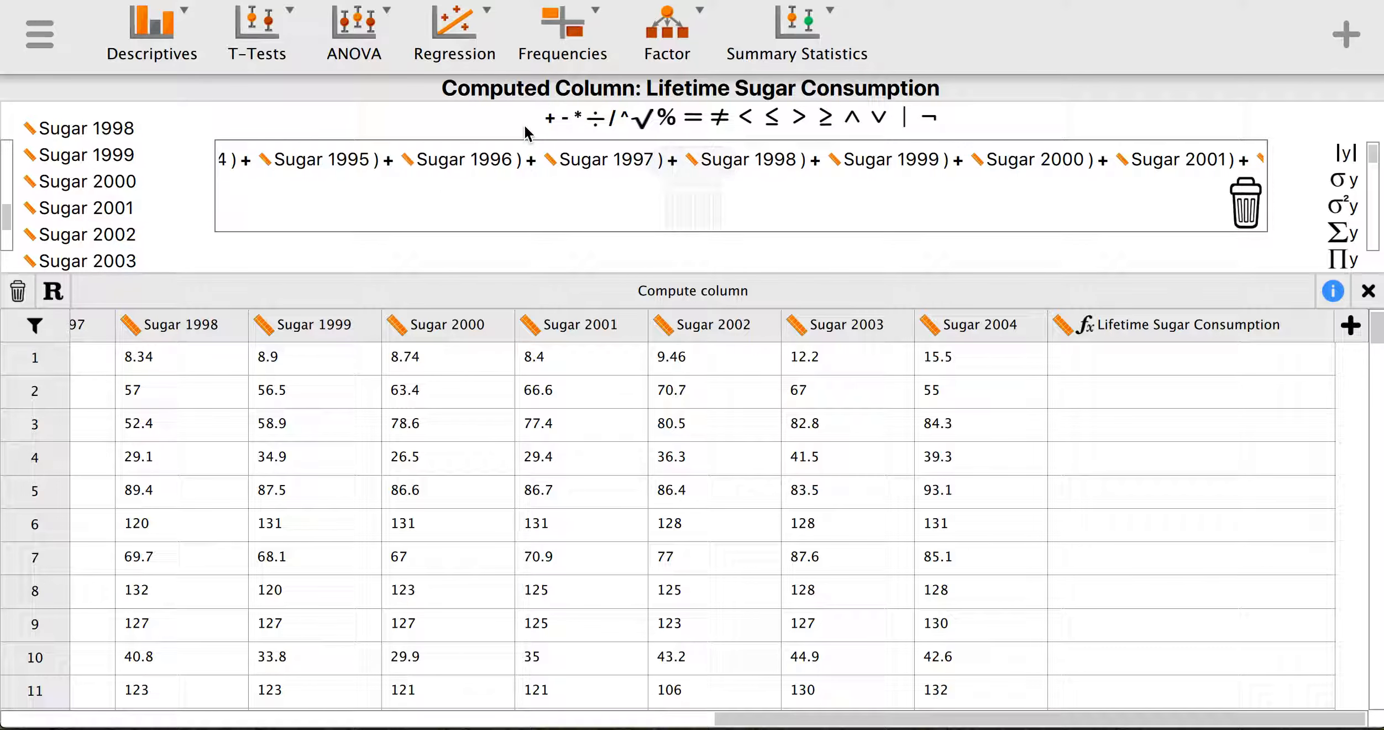
left_click(550, 118)
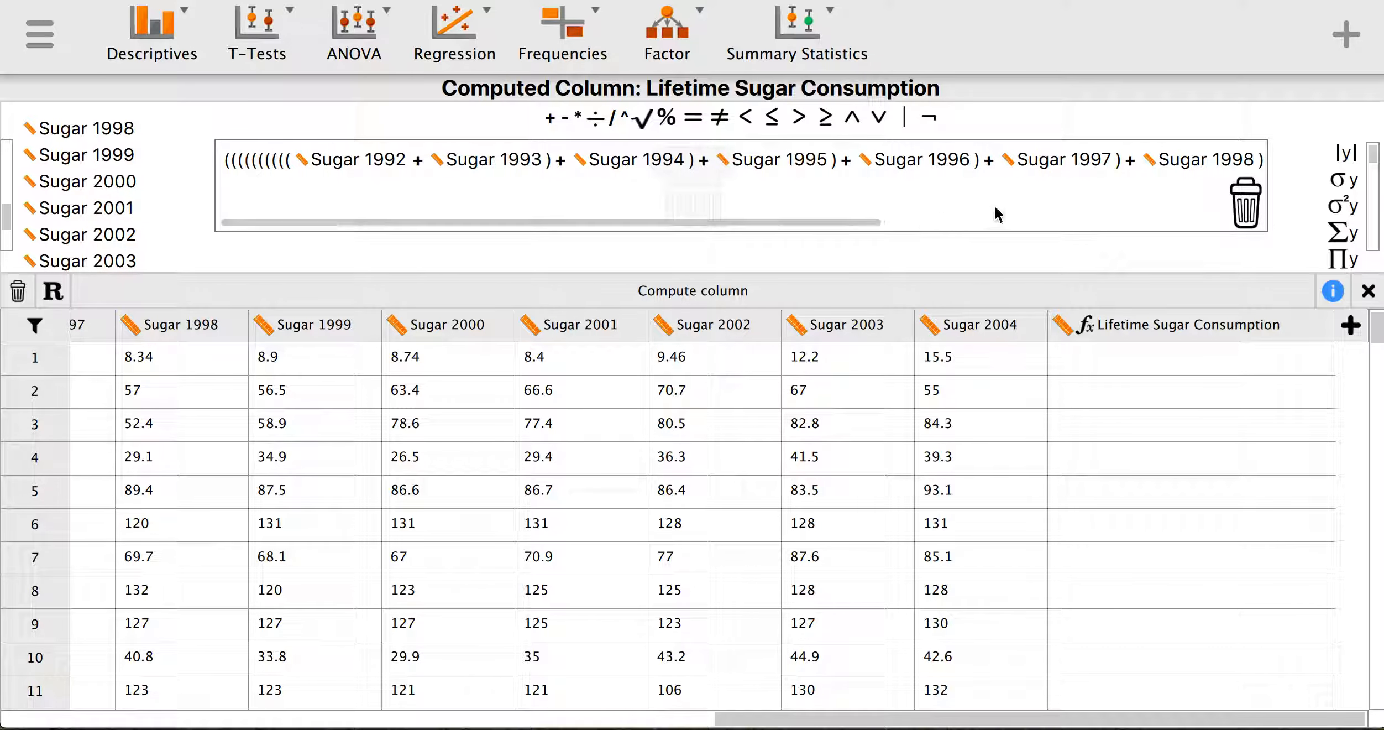
left_click_drag(874, 223, 1243, 219)
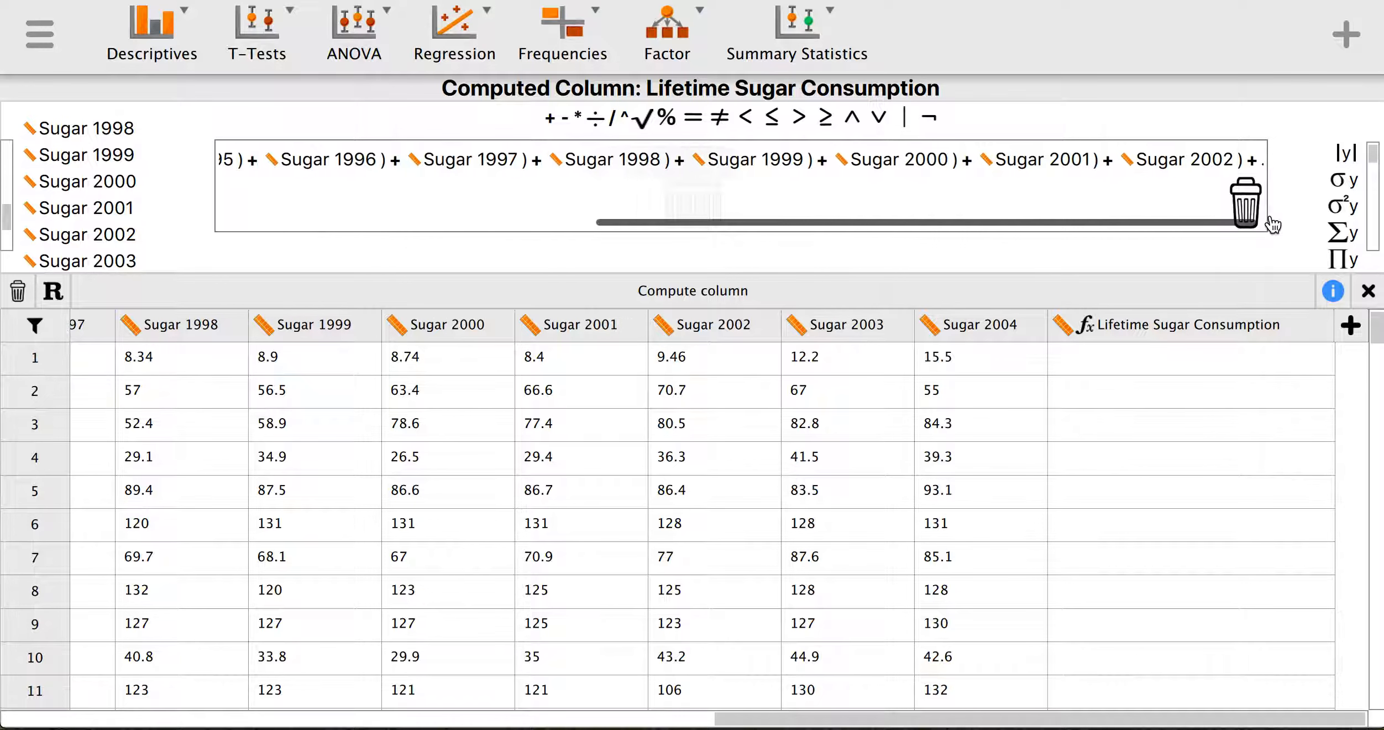
left_click(108, 262)
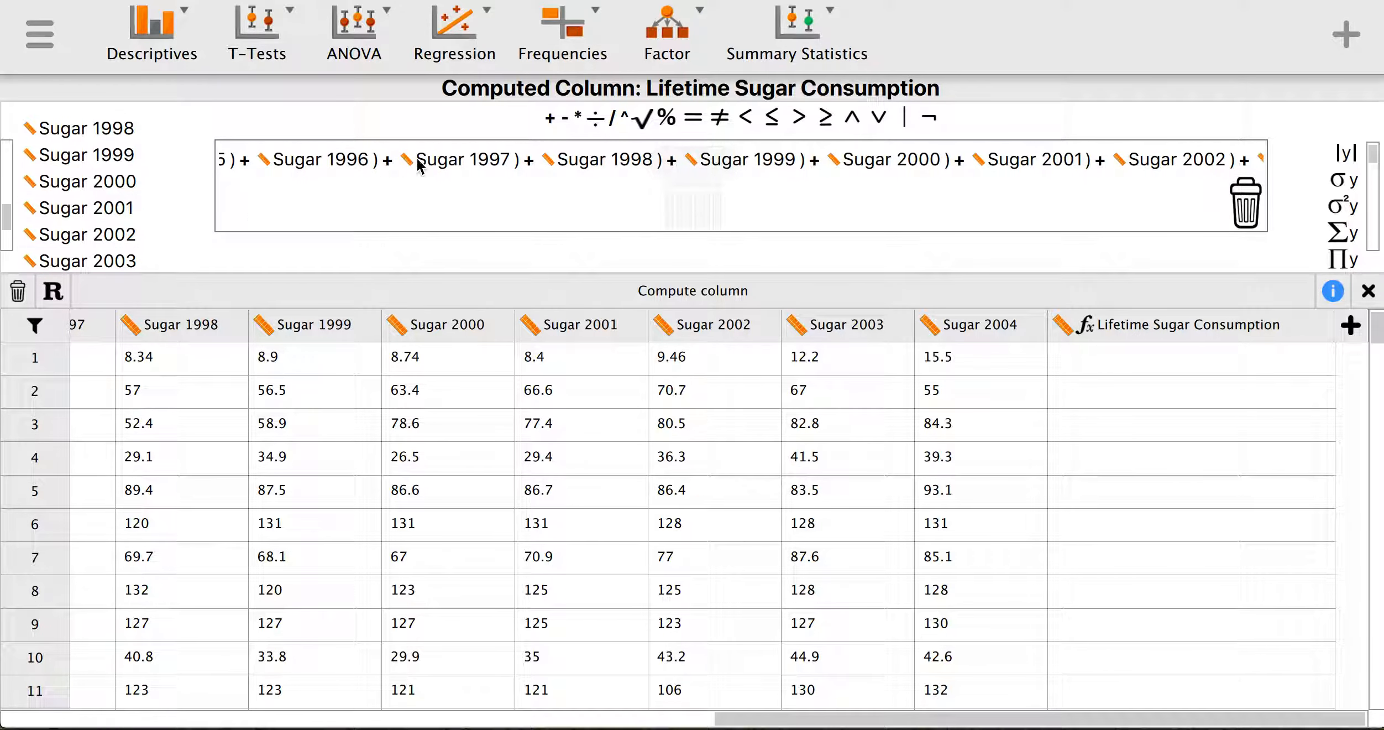
left_click(577, 117)
left_click_drag(602, 221, 1075, 222)
scroll(109, 238, "down", 2)
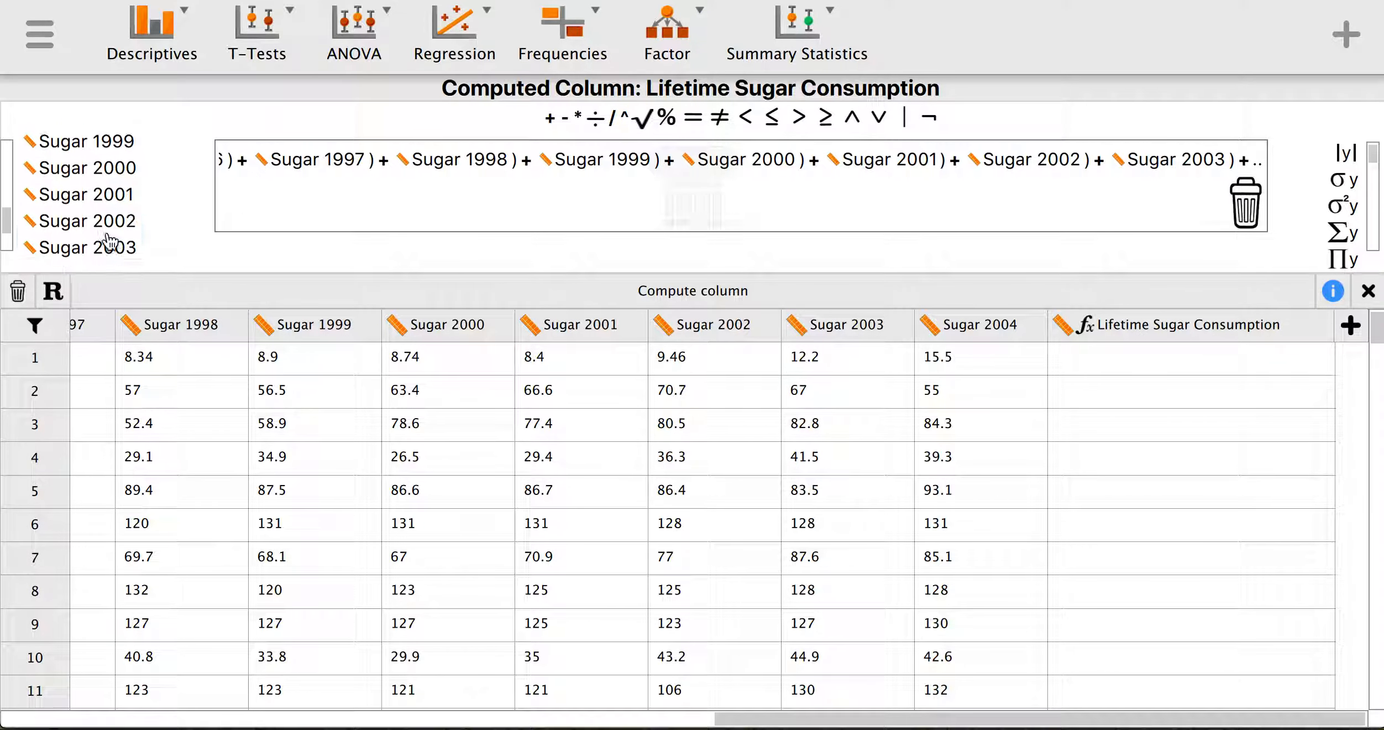
left_click(108, 244)
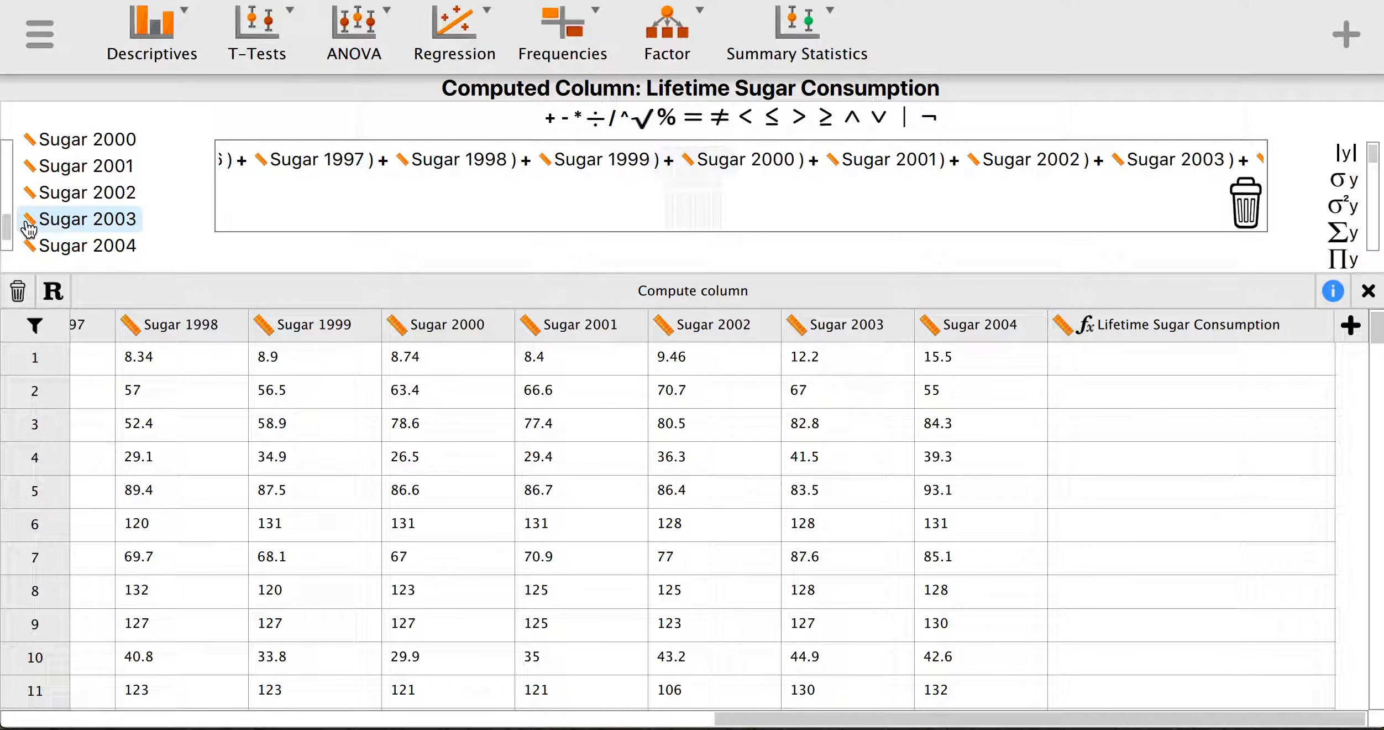
left_click_drag(708, 221, 1127, 237)
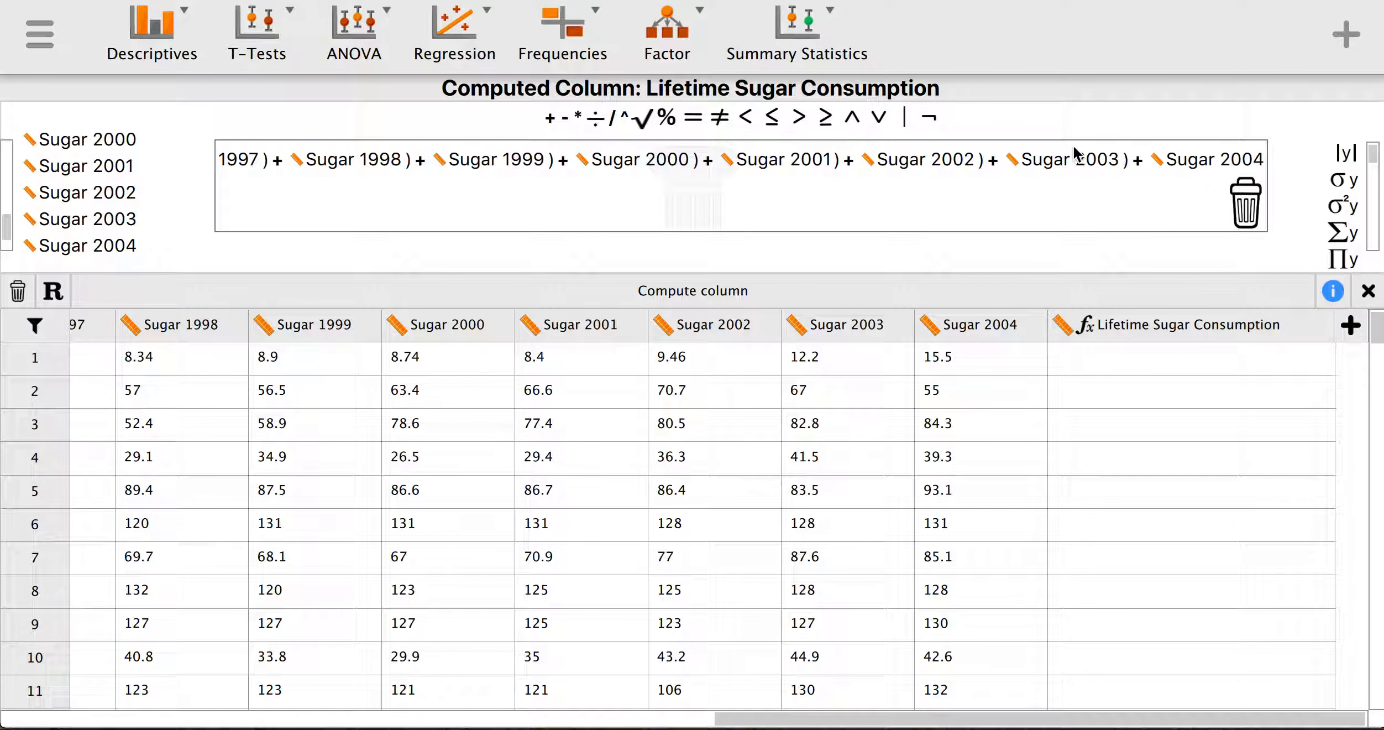
- Divide the sugar sum by 13 and compute the column, giving averages like 9.47846
left_click(596, 118)
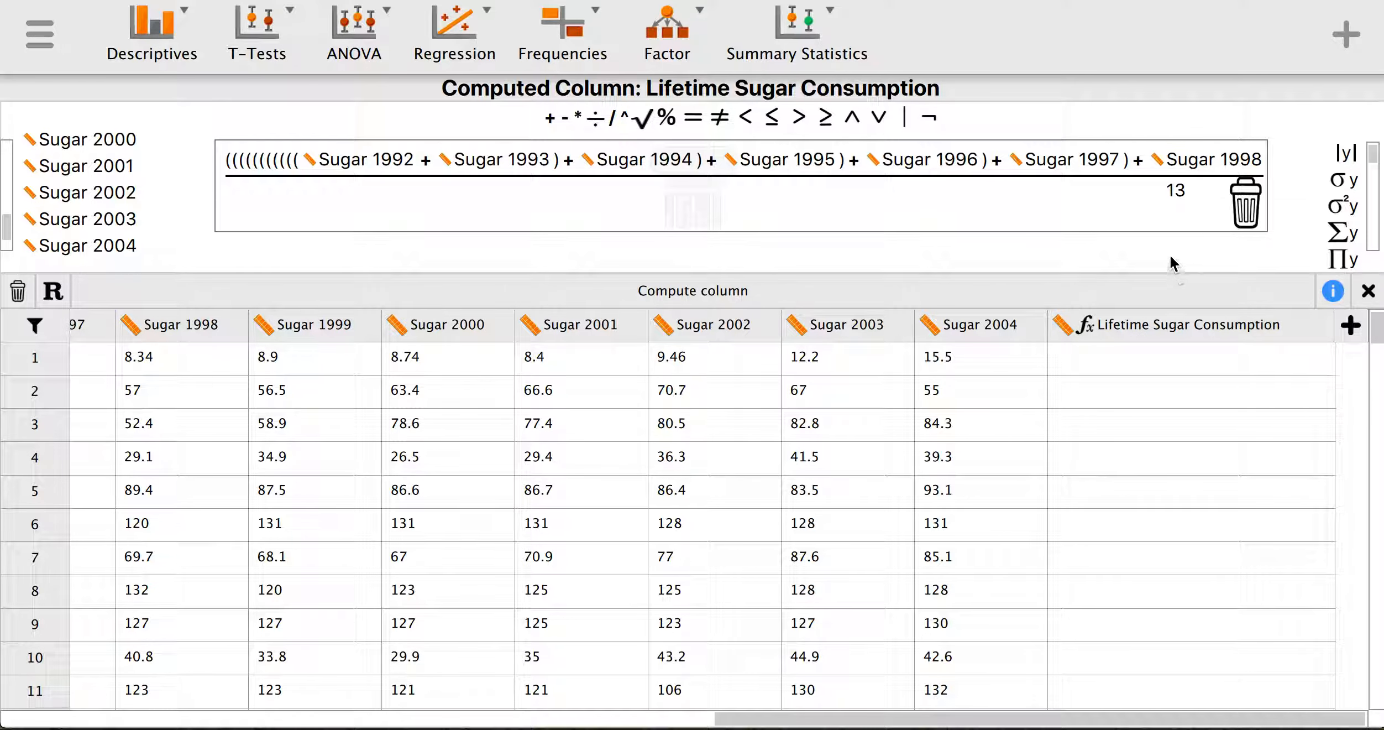
left_click(688, 296)
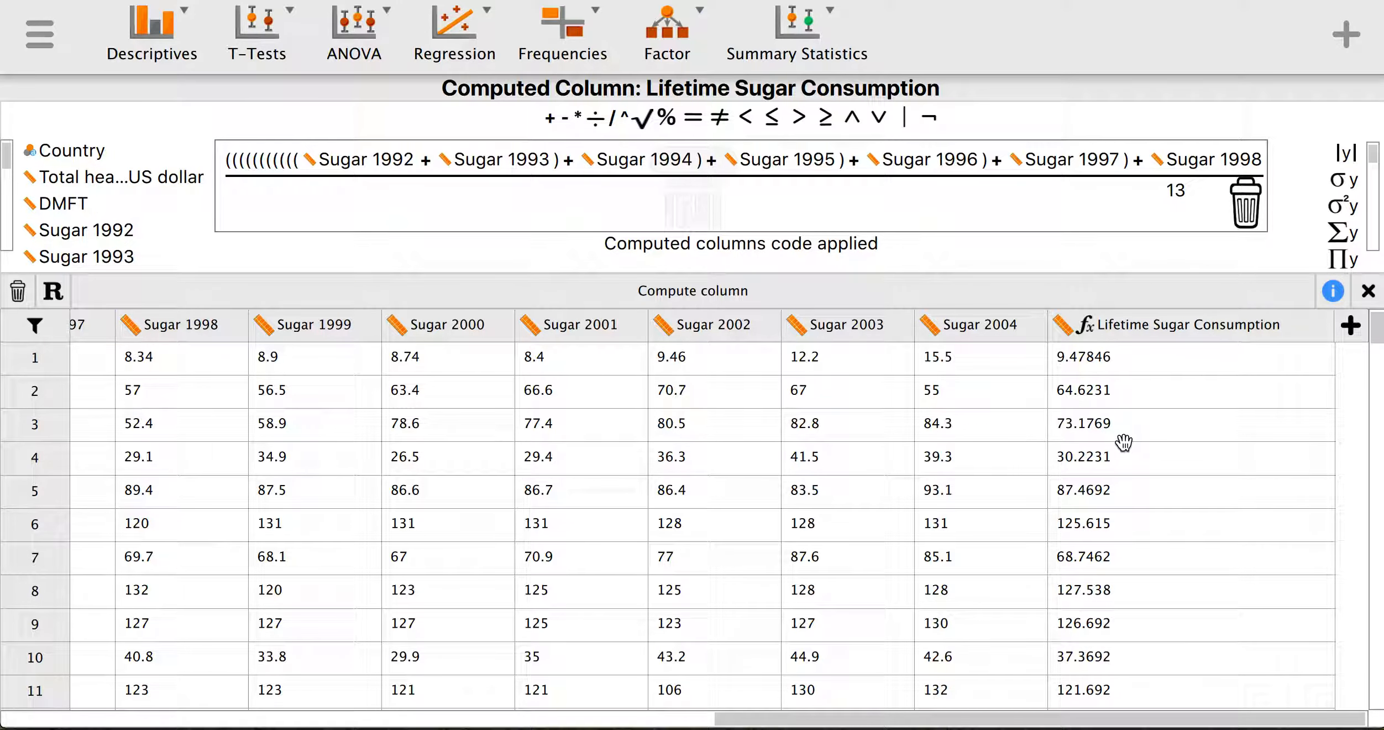
scroll(1125, 445, "down", 5)
scroll(1125, 447, "up", 5)
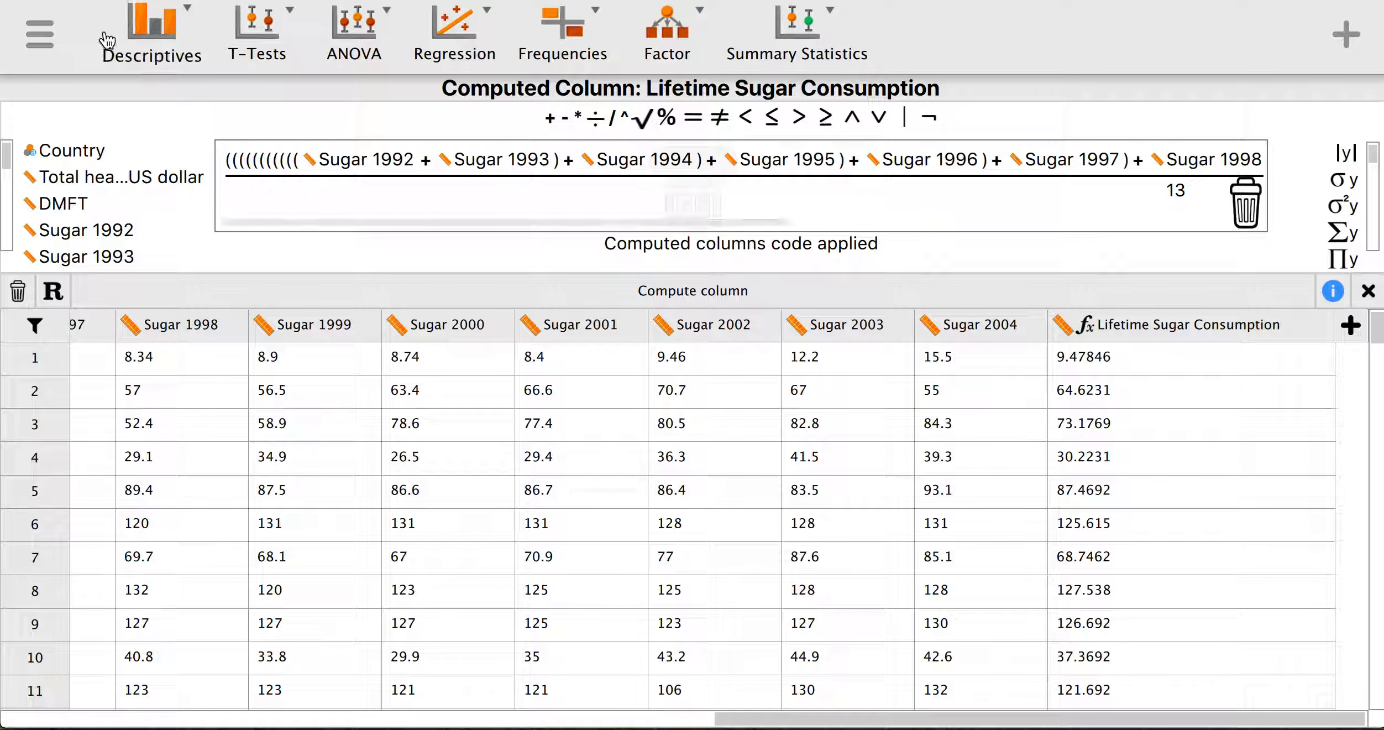
- Run Descriptive Statistics on health spending per person, DMFT and Lifetime Sugar Consumption
left_click(159, 40)
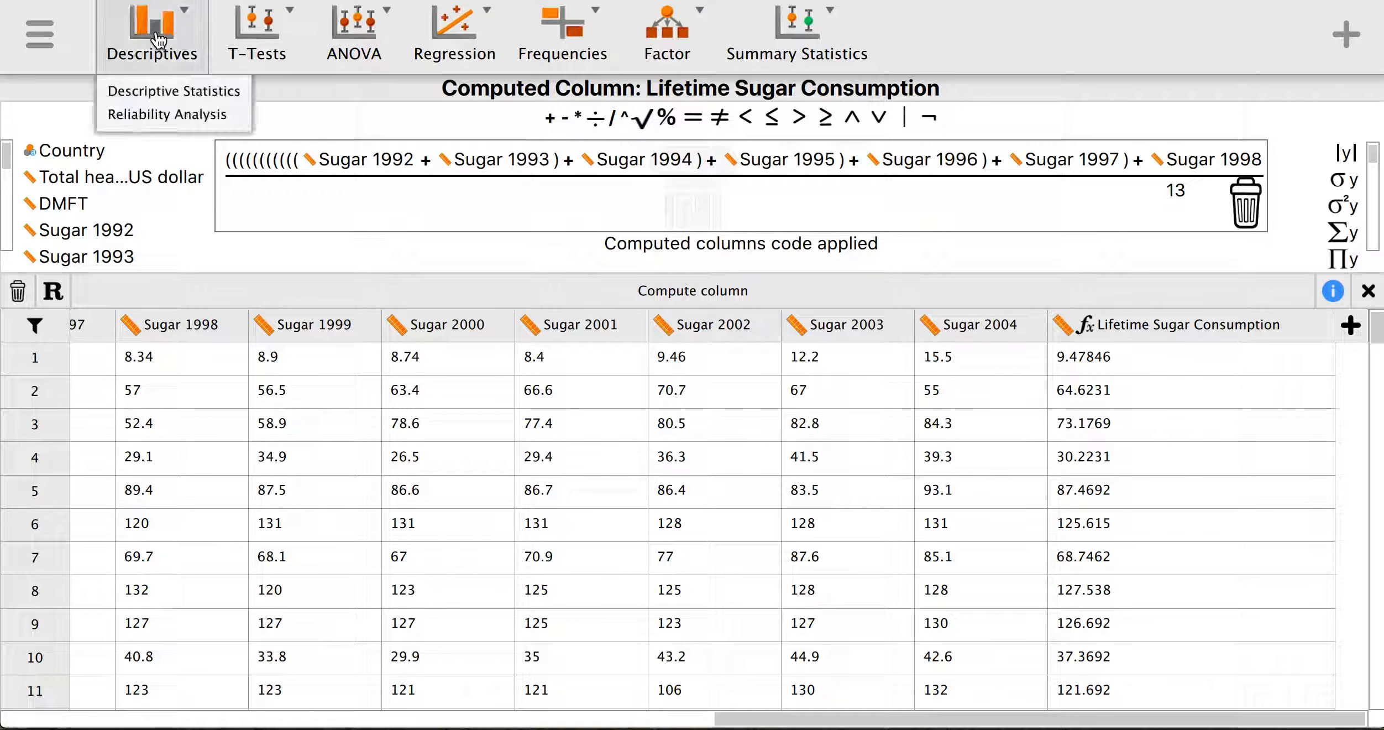
left_click(171, 91)
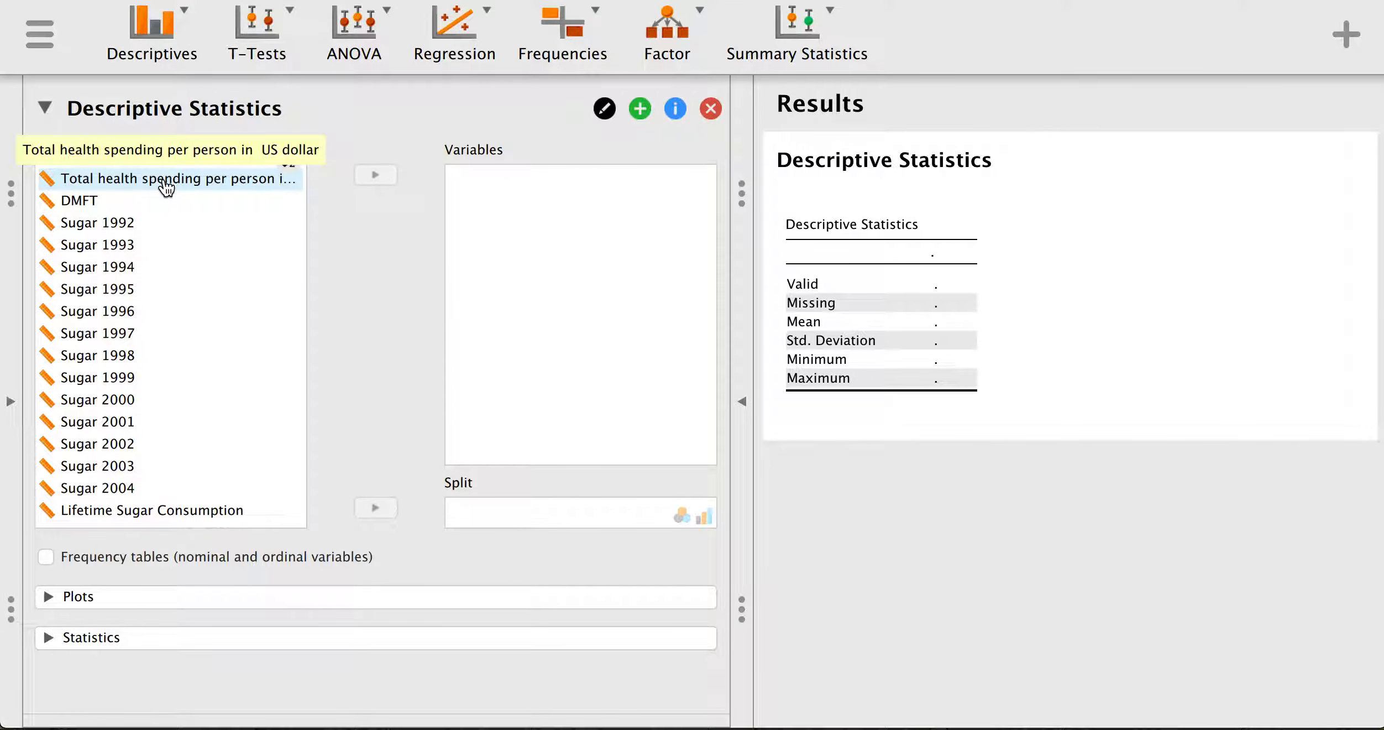
left_click(165, 183)
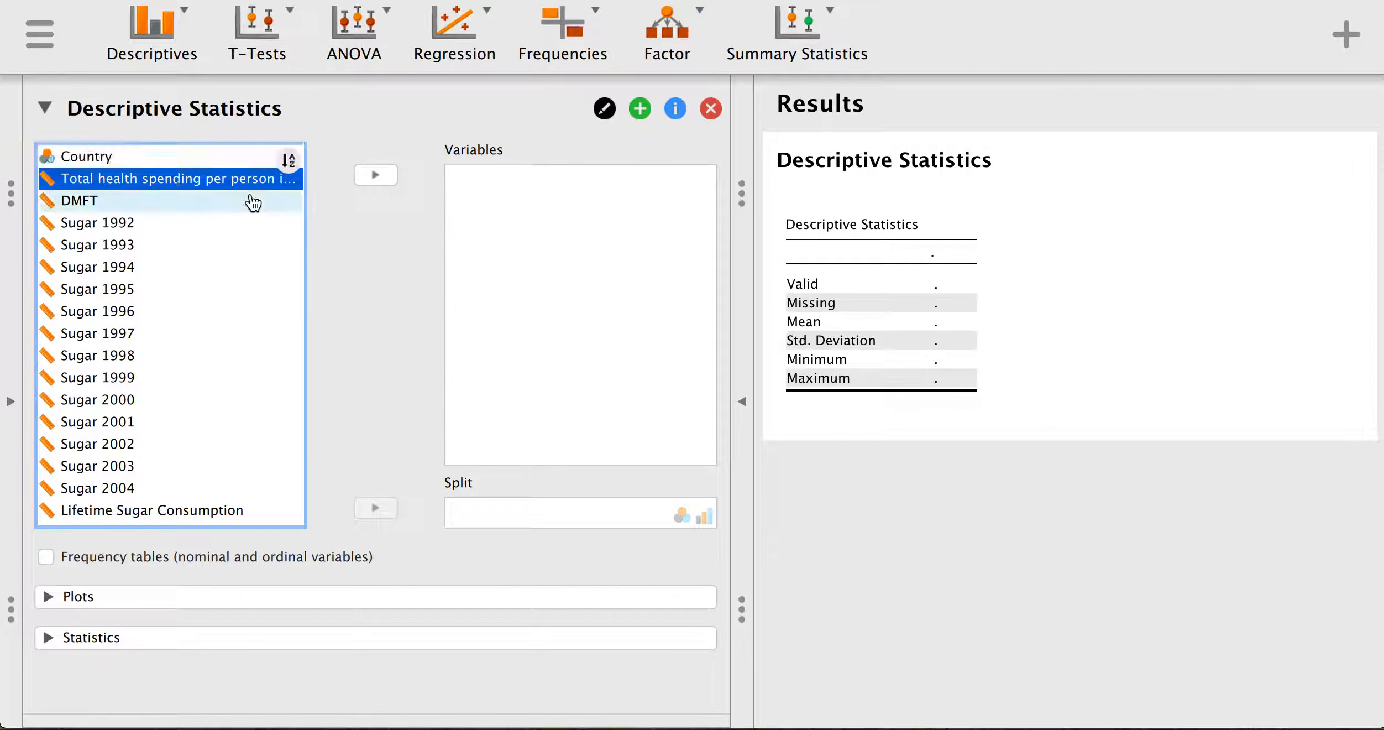
left_click(376, 175)
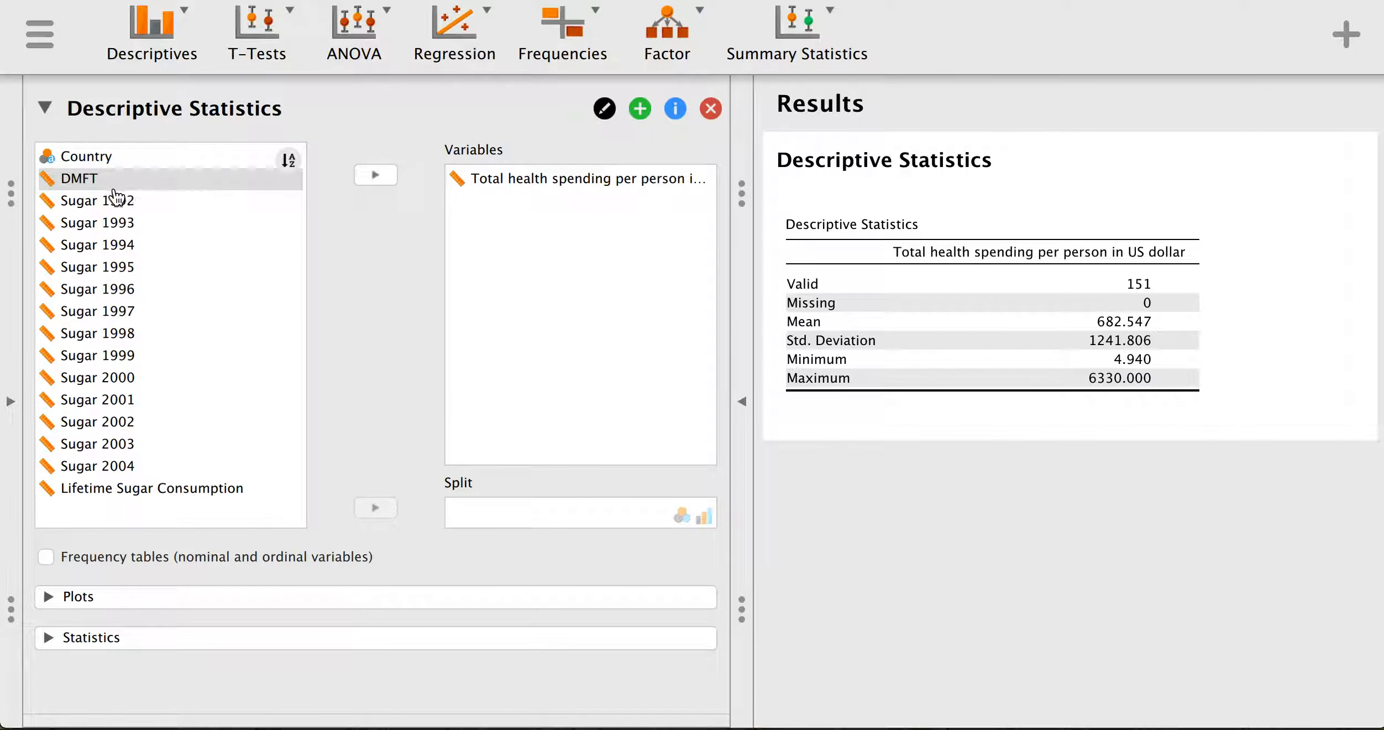
left_click(369, 185)
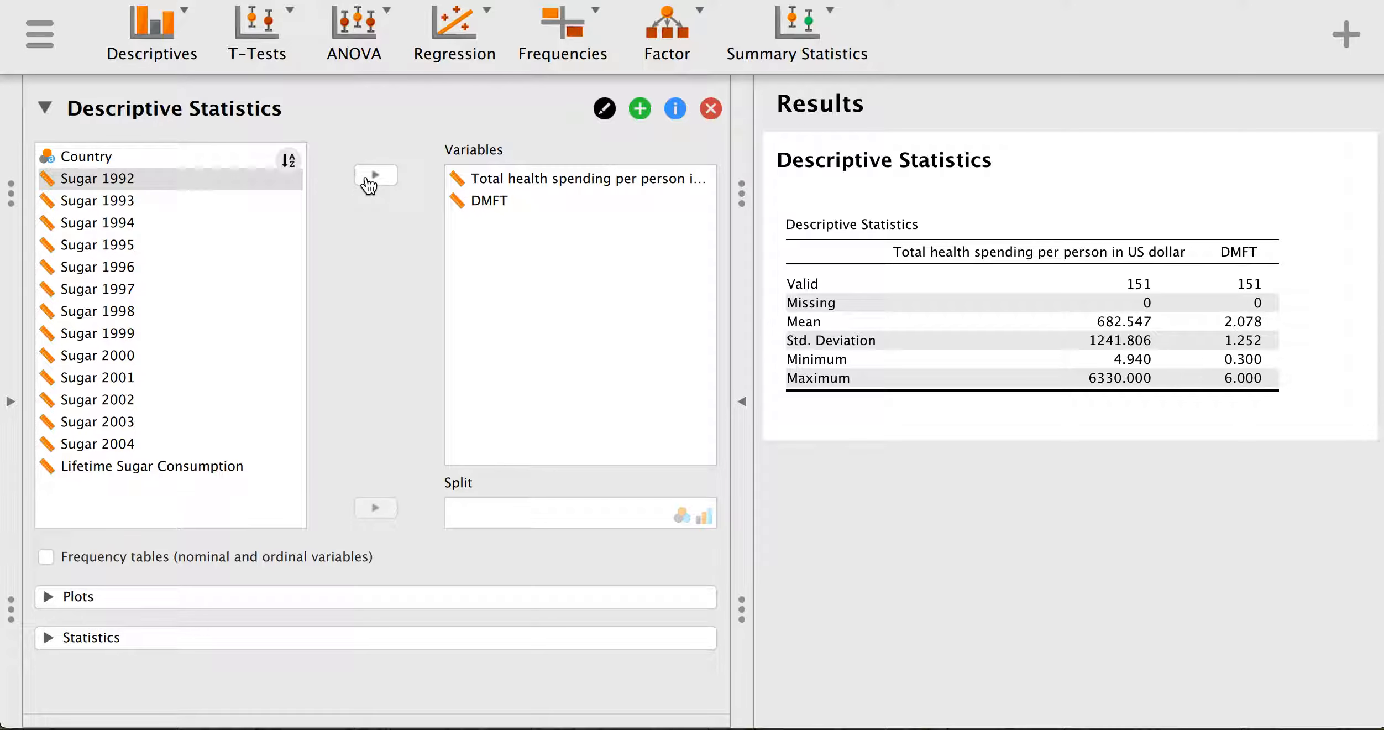
left_click(179, 467)
left_click(380, 177)
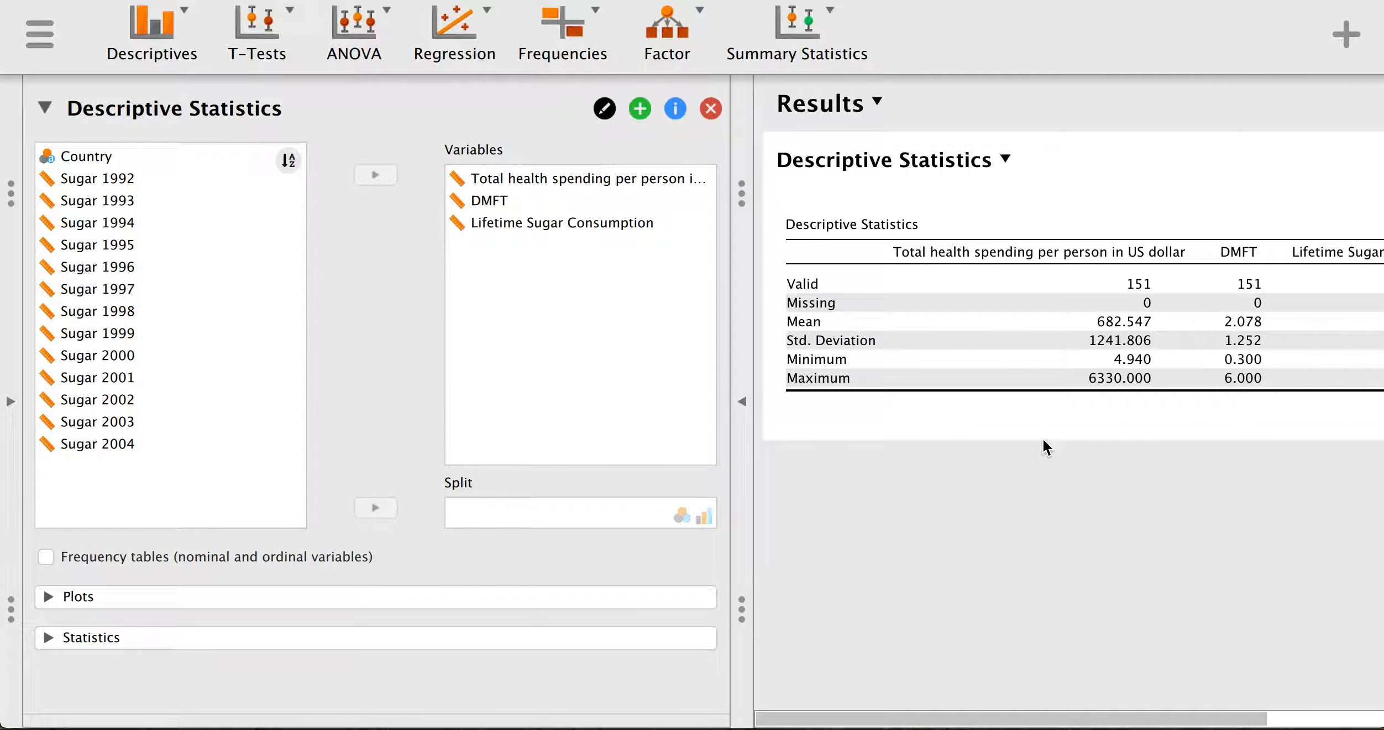
mouse_move(879, 724)
left_mouse_down()
mouse_move(933, 721)
mouse_move(865, 721)
left_mouse_up()
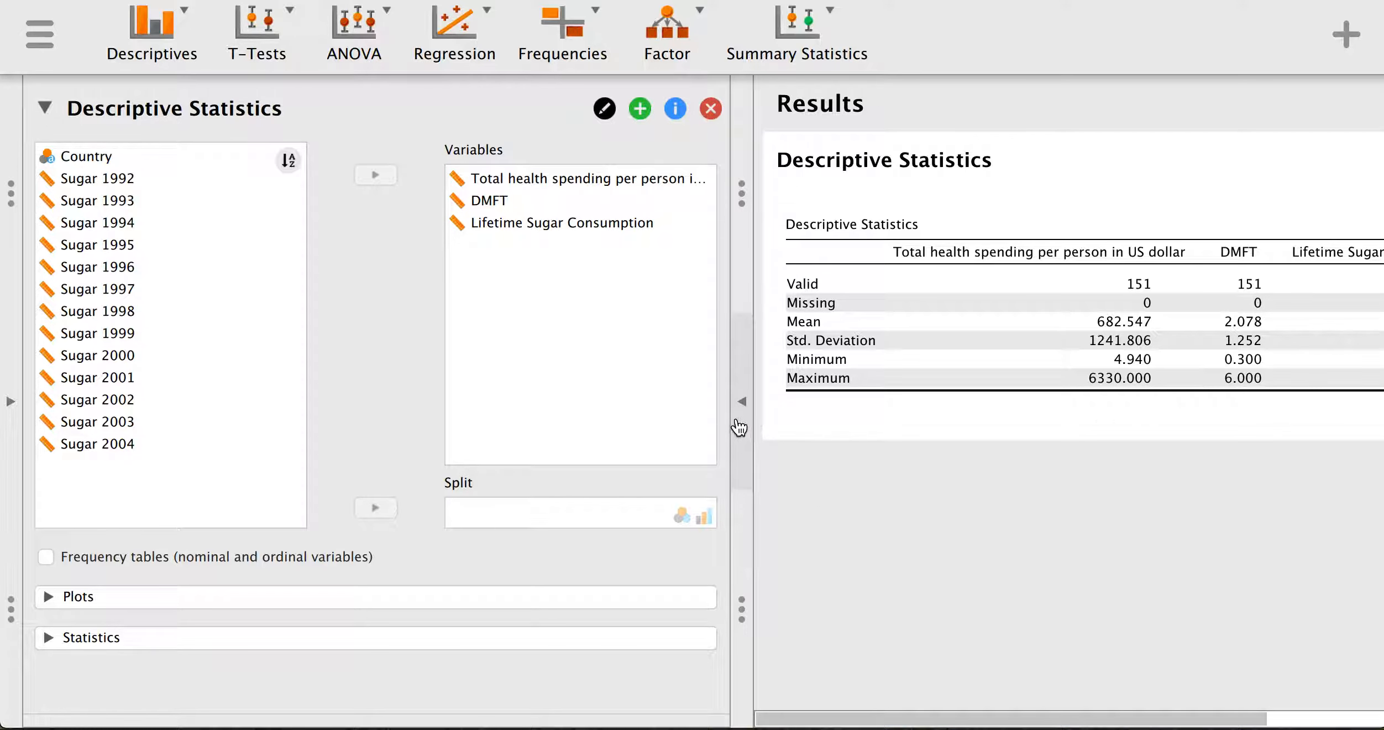
- Add note fields around the Descriptive Statistics table through its title menu's Add Notes
left_click(741, 417)
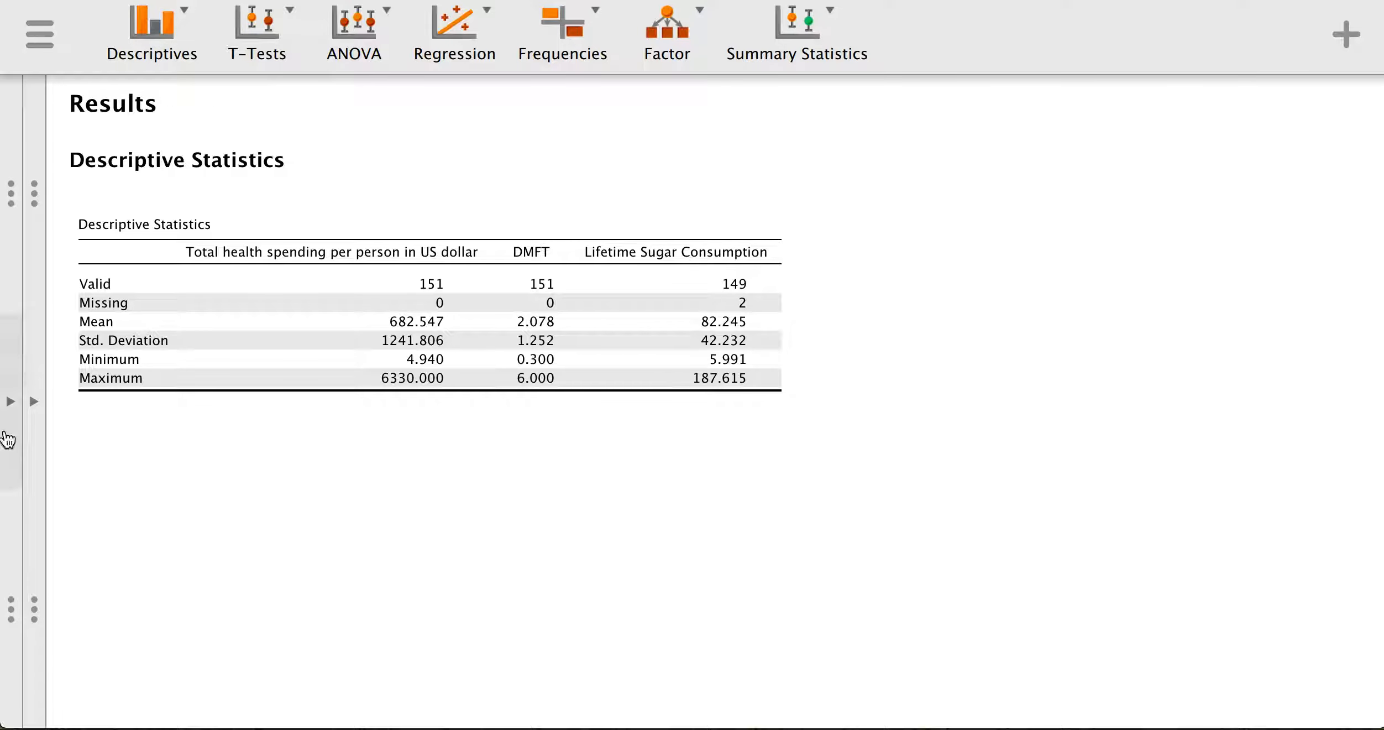
left_click(34, 400)
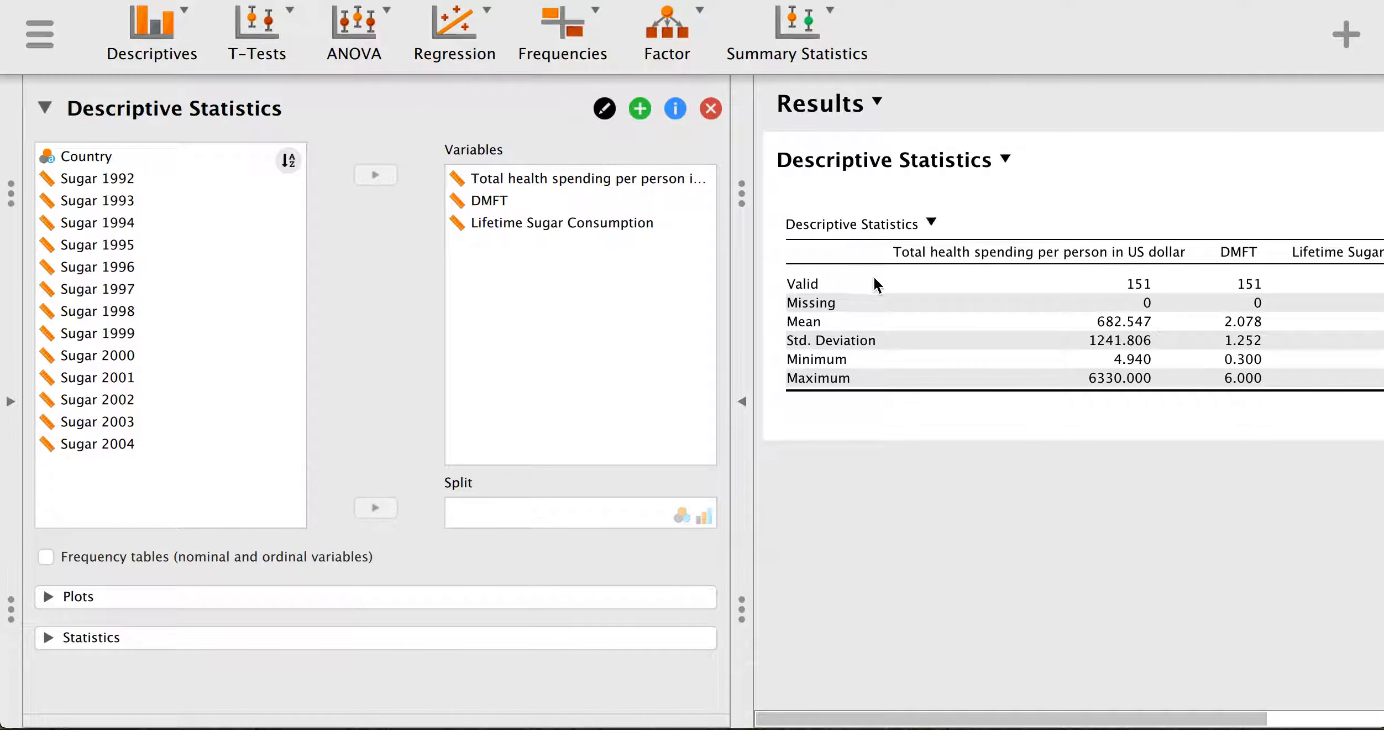
left_click(1005, 162)
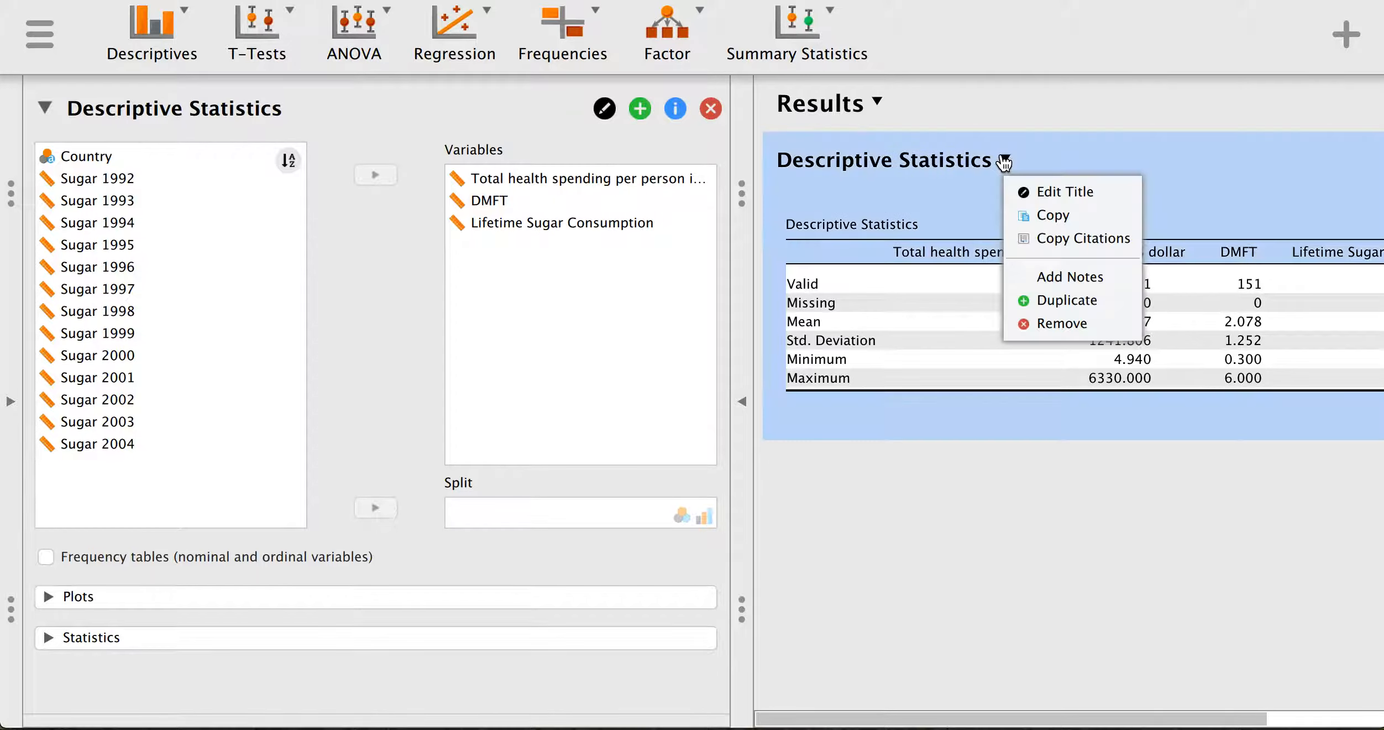
left_click(1034, 193)
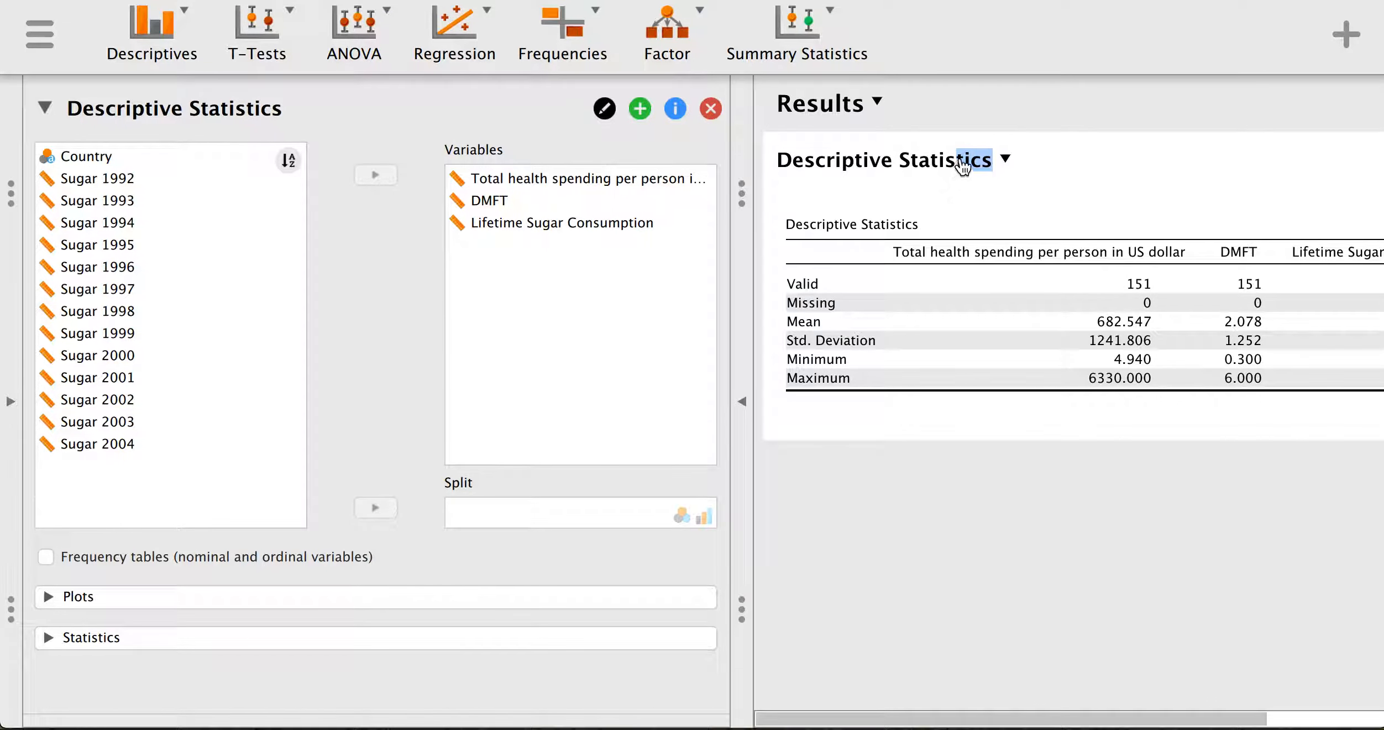
left_click(990, 160)
left_click(890, 523)
left_click(1005, 161)
left_click(1070, 275)
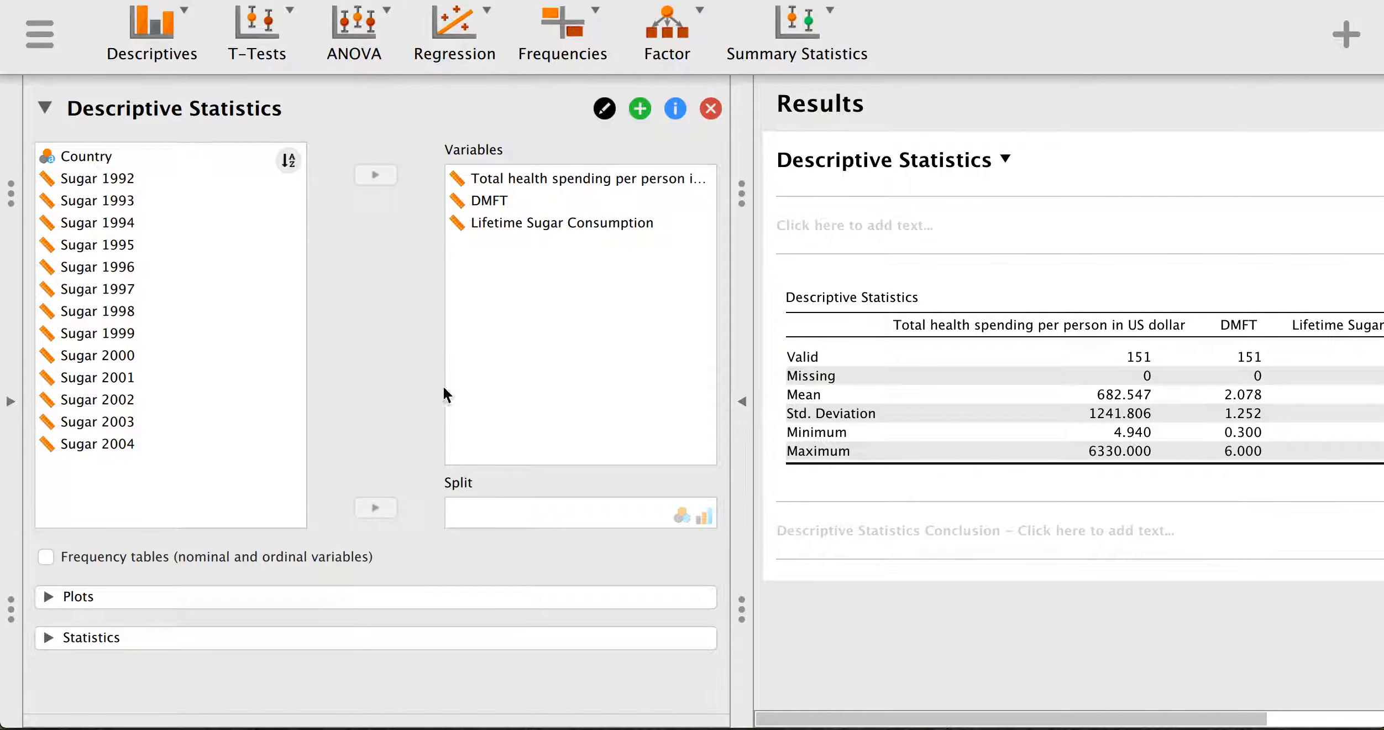
left_click(47, 608)
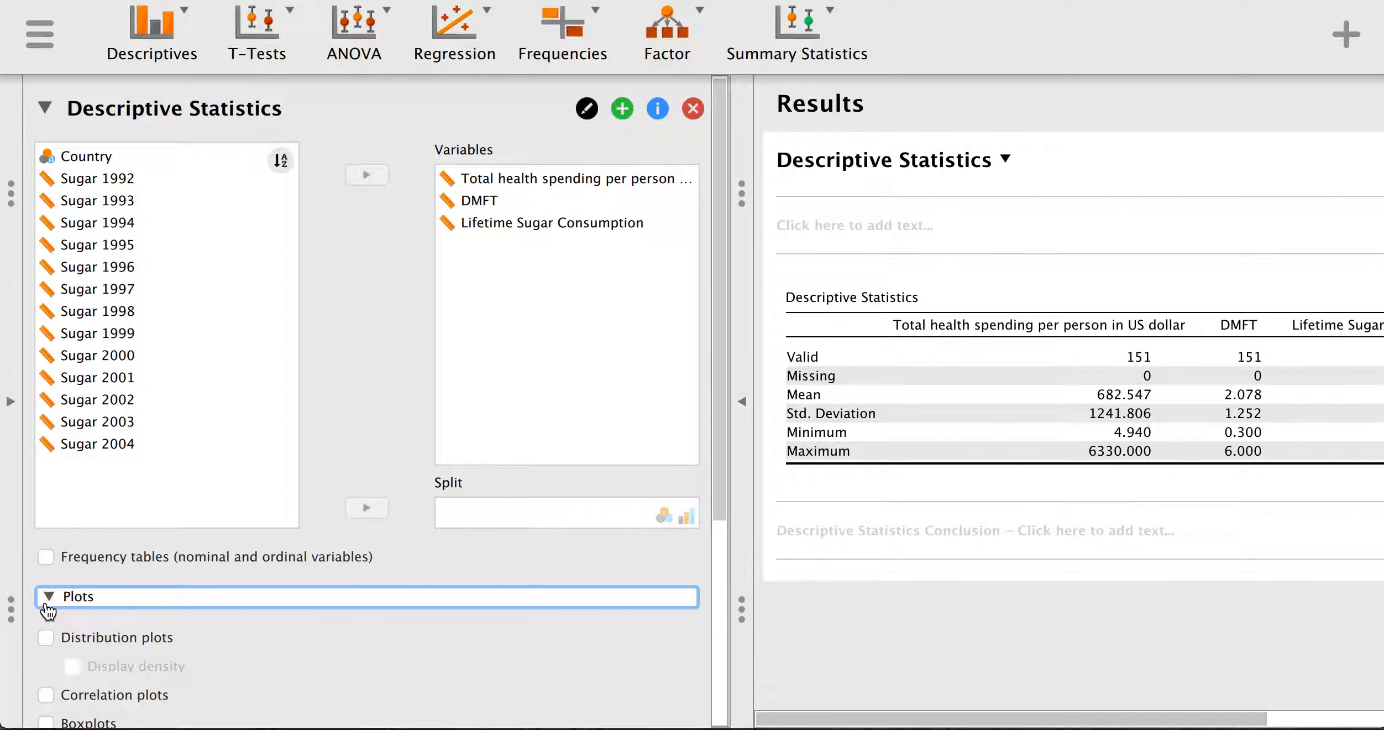
left_click(55, 638)
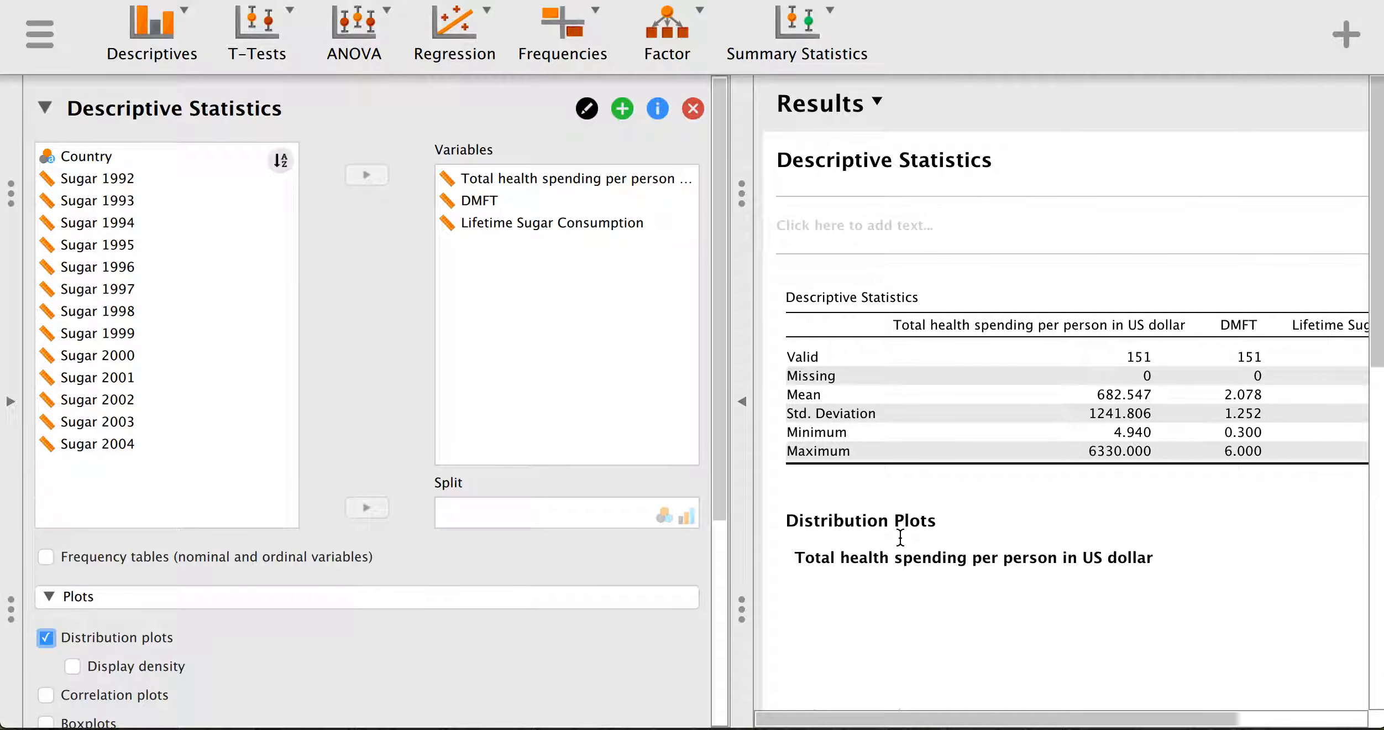
scroll(900, 538, "down", 4)
scroll(899, 539, "down", 5)
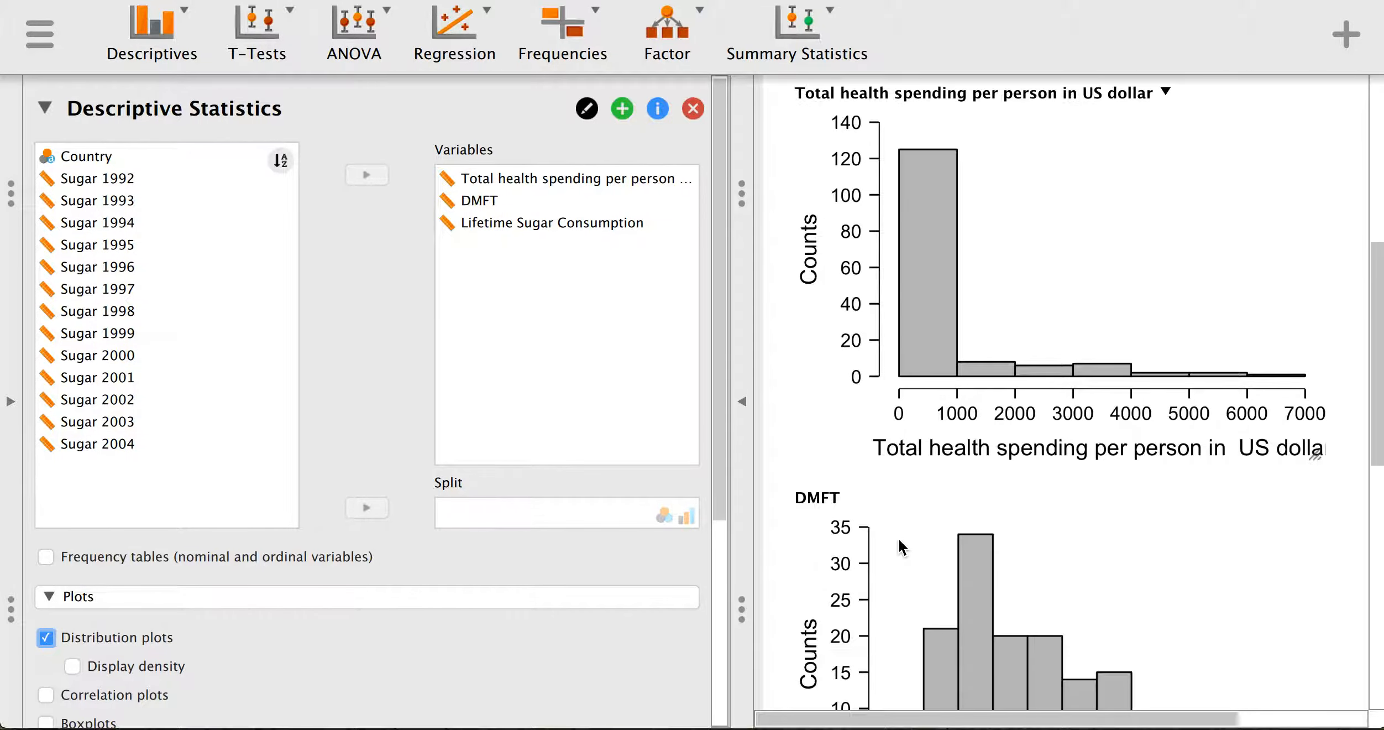
scroll(899, 540, "down", 4)
scroll(899, 544, "down", 3)
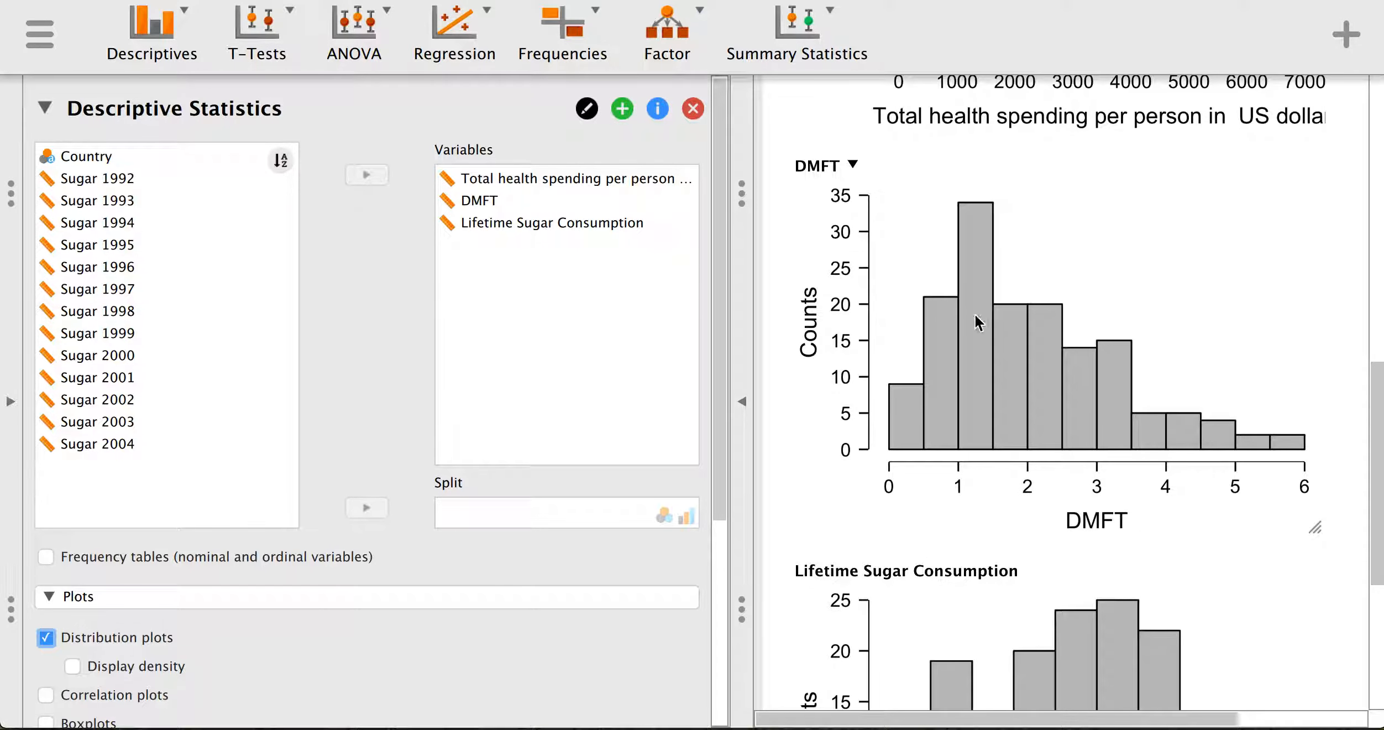
scroll(1090, 496, "down", 3)
scroll(1093, 496, "down", 3)
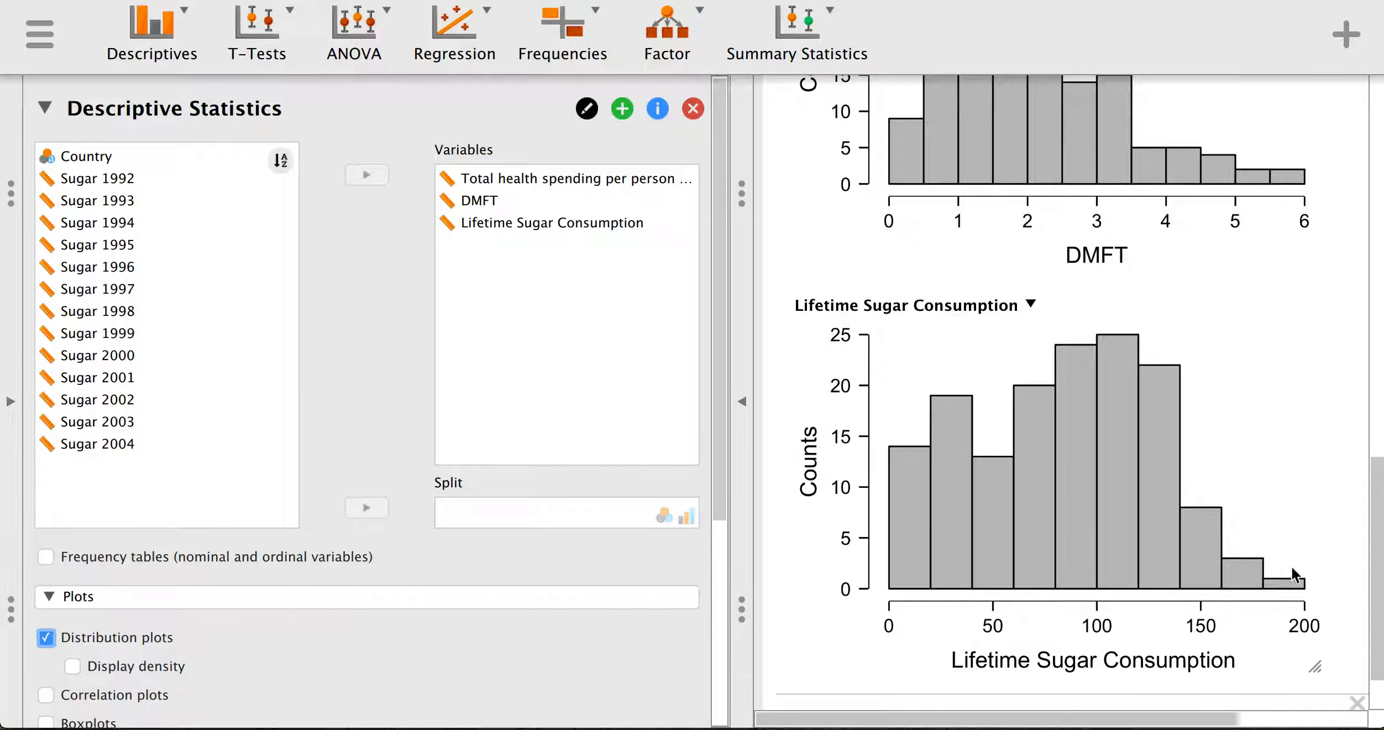
scroll(1309, 537, "up", 12)
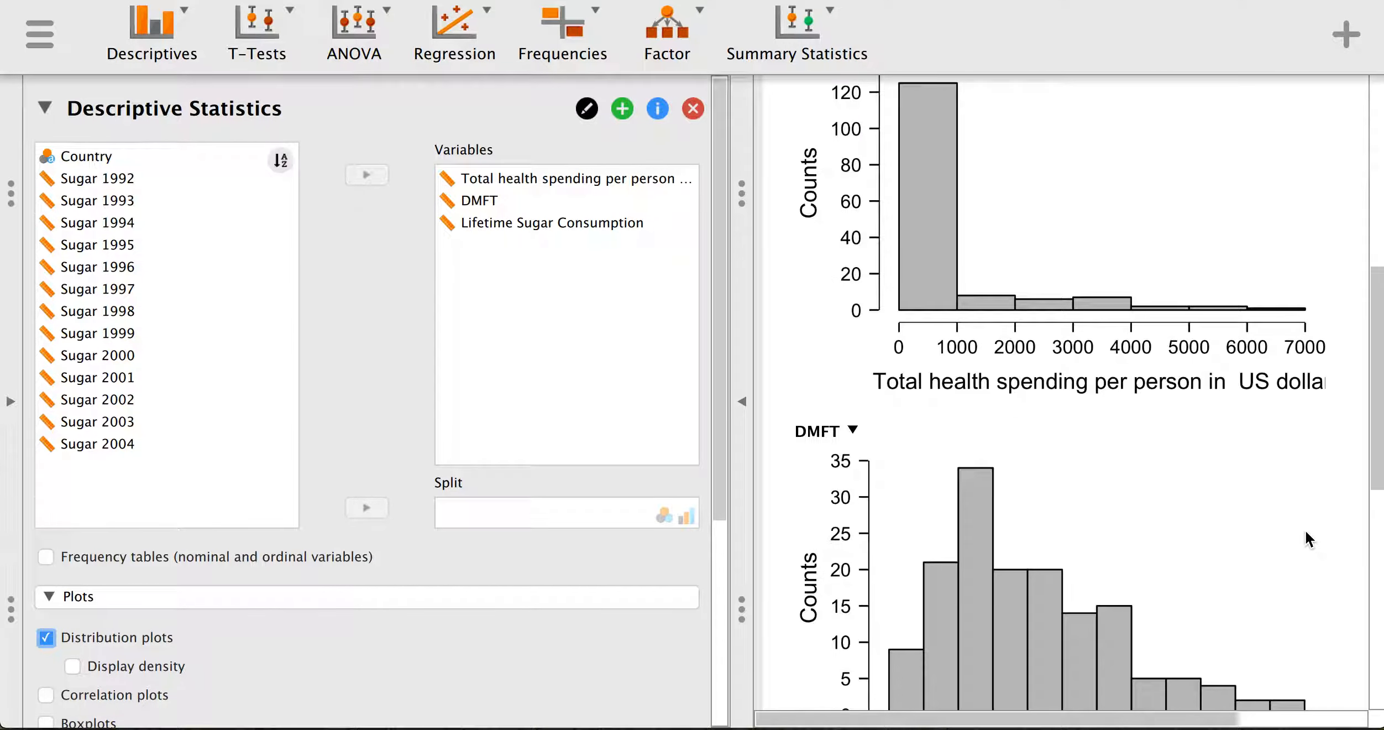
scroll(1295, 534, "down", 4)
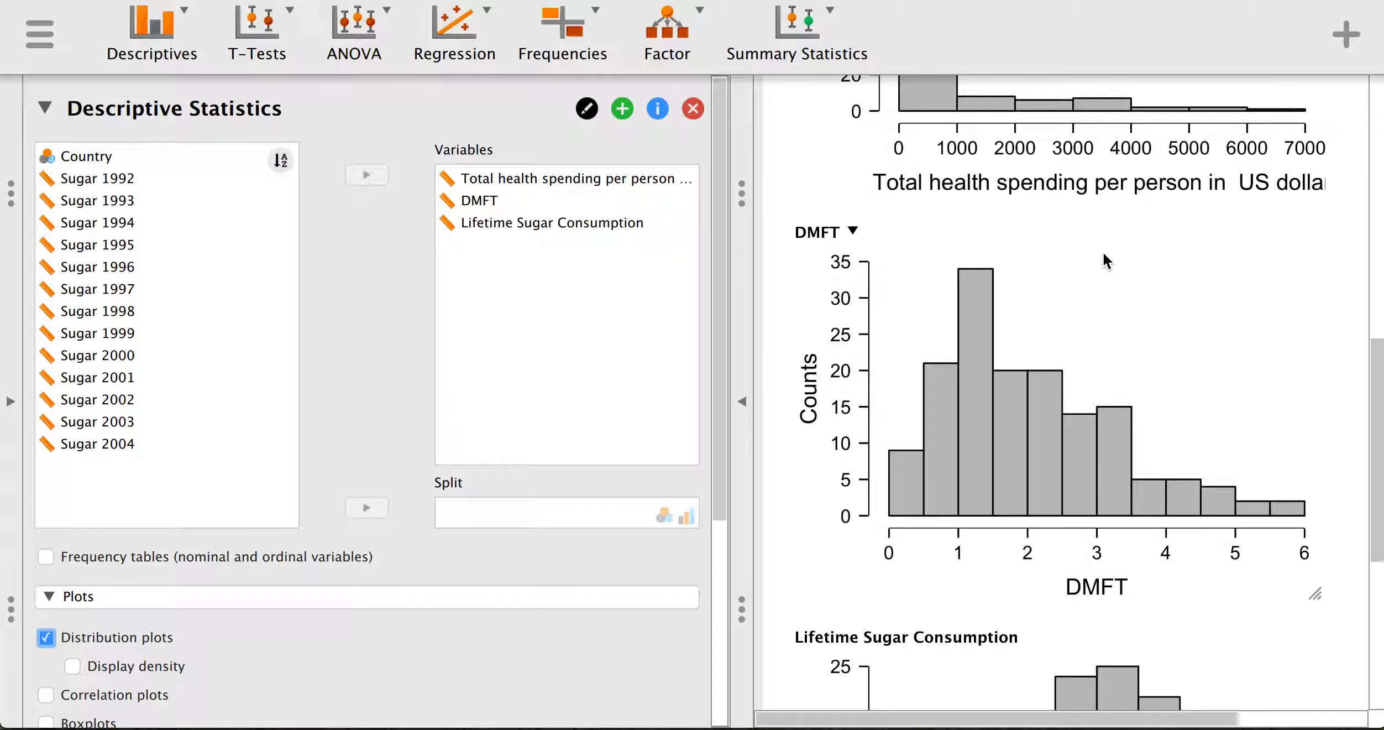
- Start a new Correlation Matrix analysis from the Regression menu
left_click(470, 42)
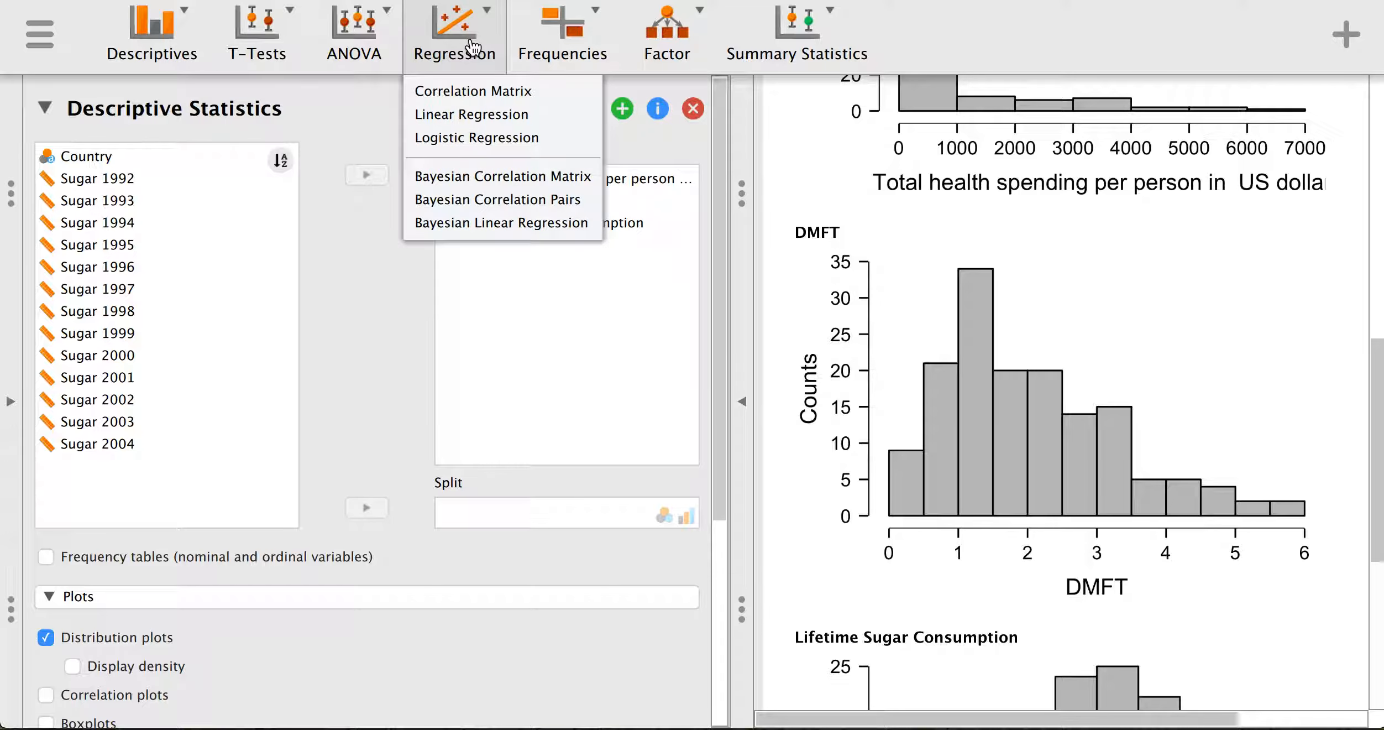
left_click(517, 95)
mouse_move(945, 560)
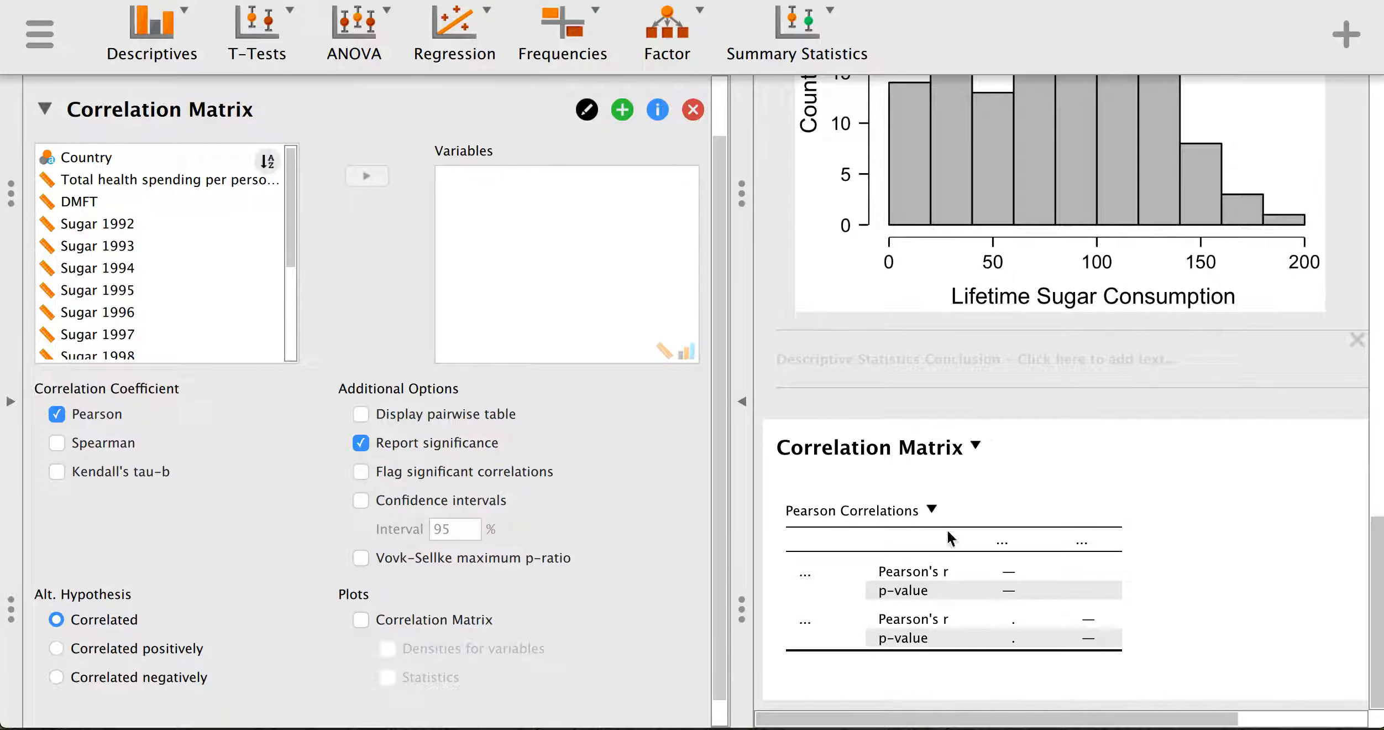
scroll(1001, 523, "up", 15)
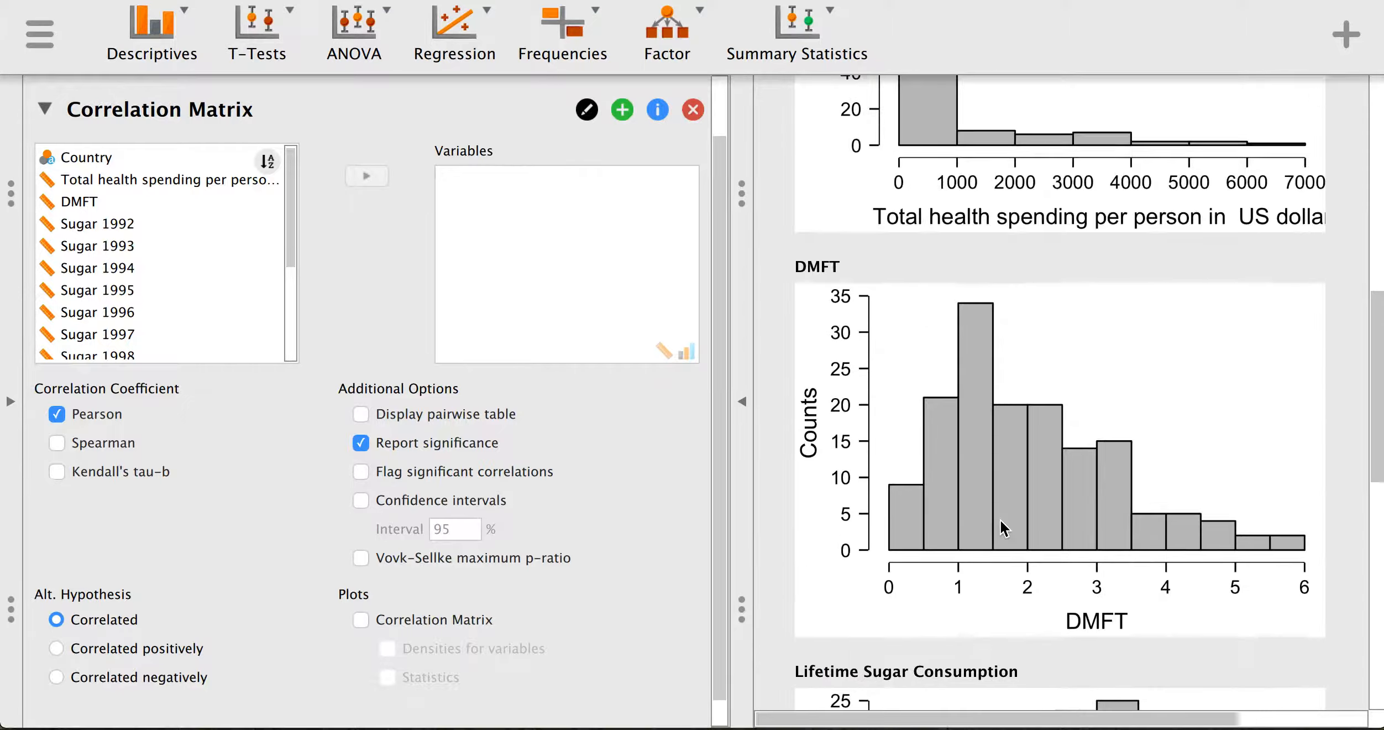
scroll(1001, 525, "down", 5)
scroll(1001, 521, "down", 10)
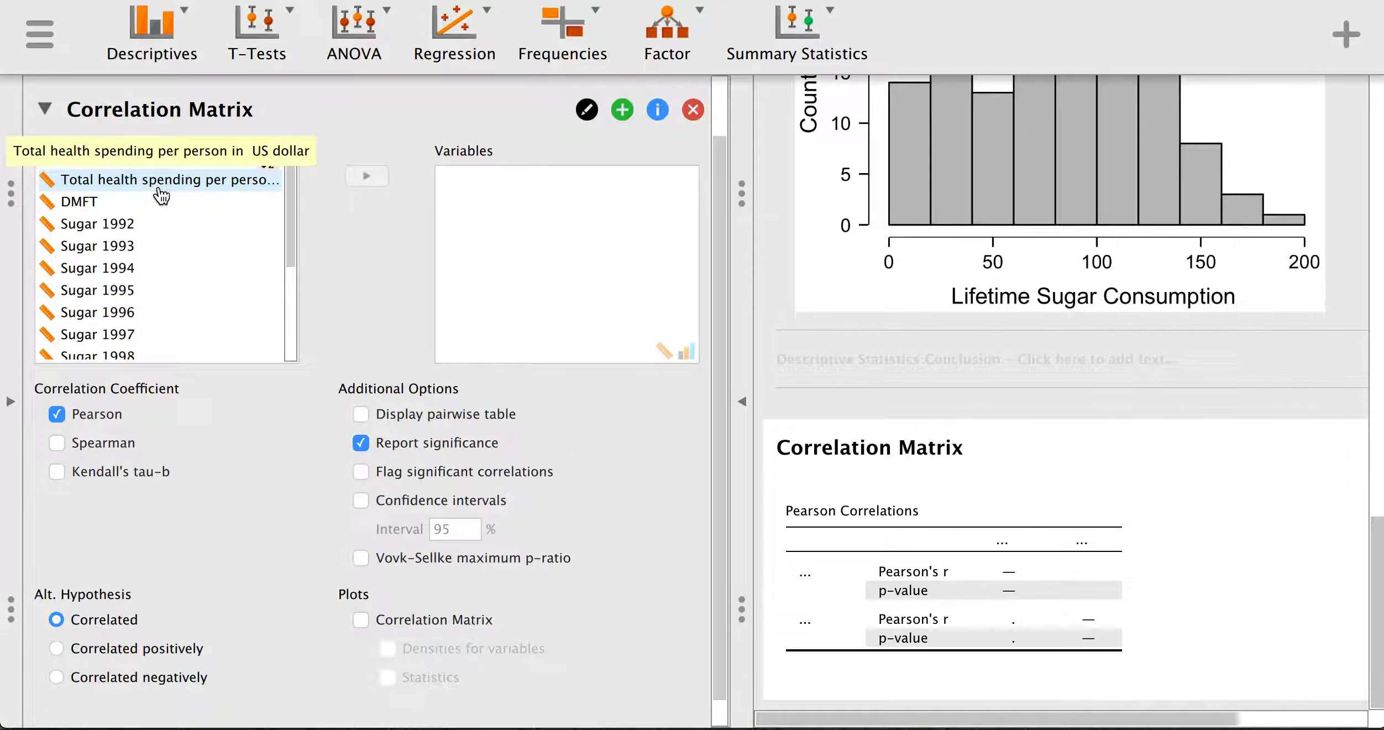
scroll(157, 276, "down", 5)
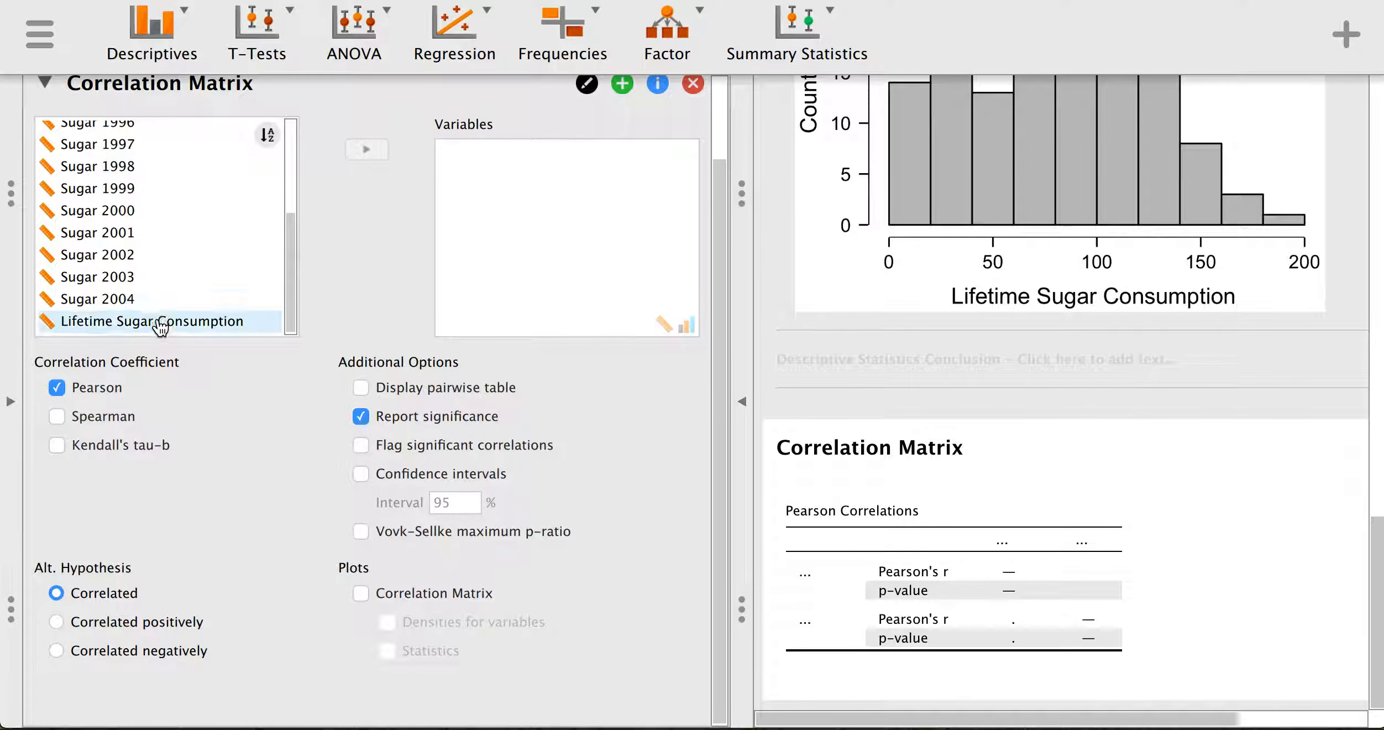
- Correlate Lifetime Sugar Consumption with DMFT, yielding Pearson r = 0.131, p = 0.112
left_click(165, 327)
left_click(367, 150)
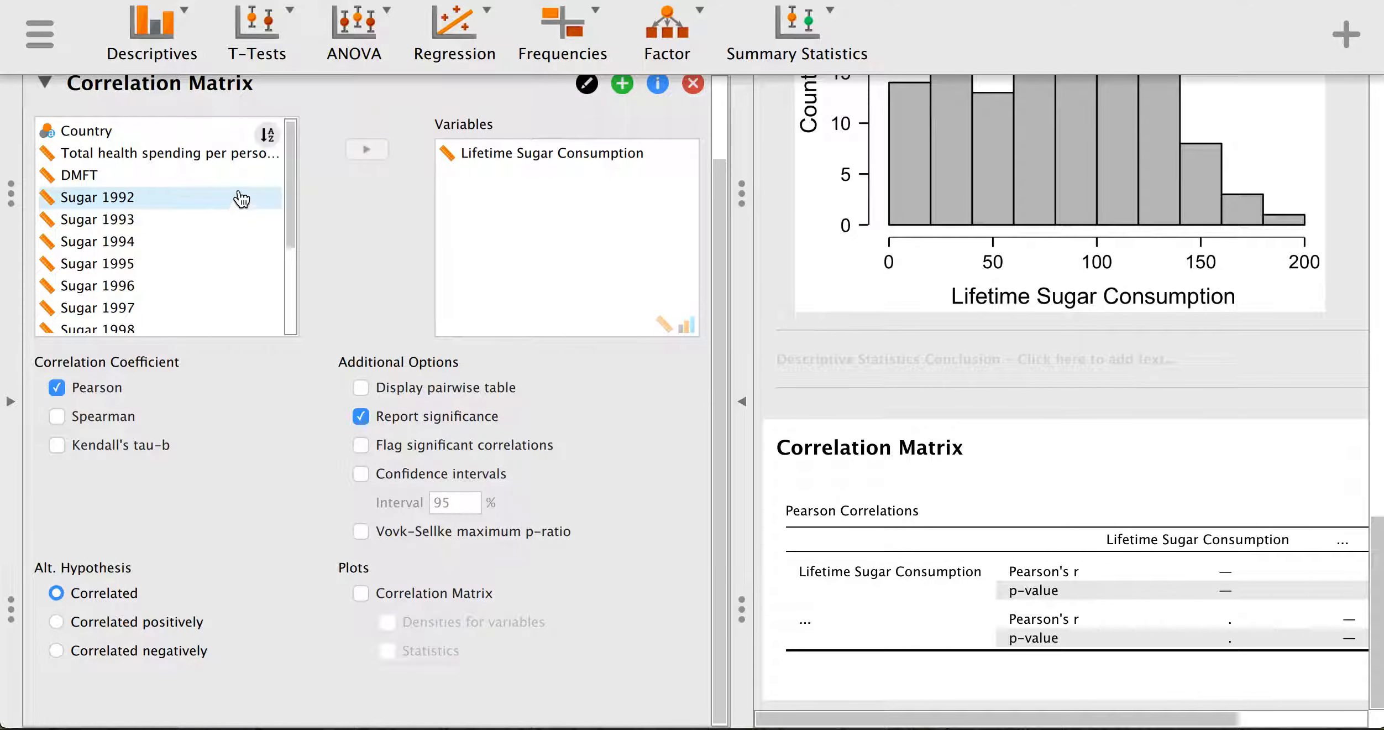
scroll(242, 197, "up", 3)
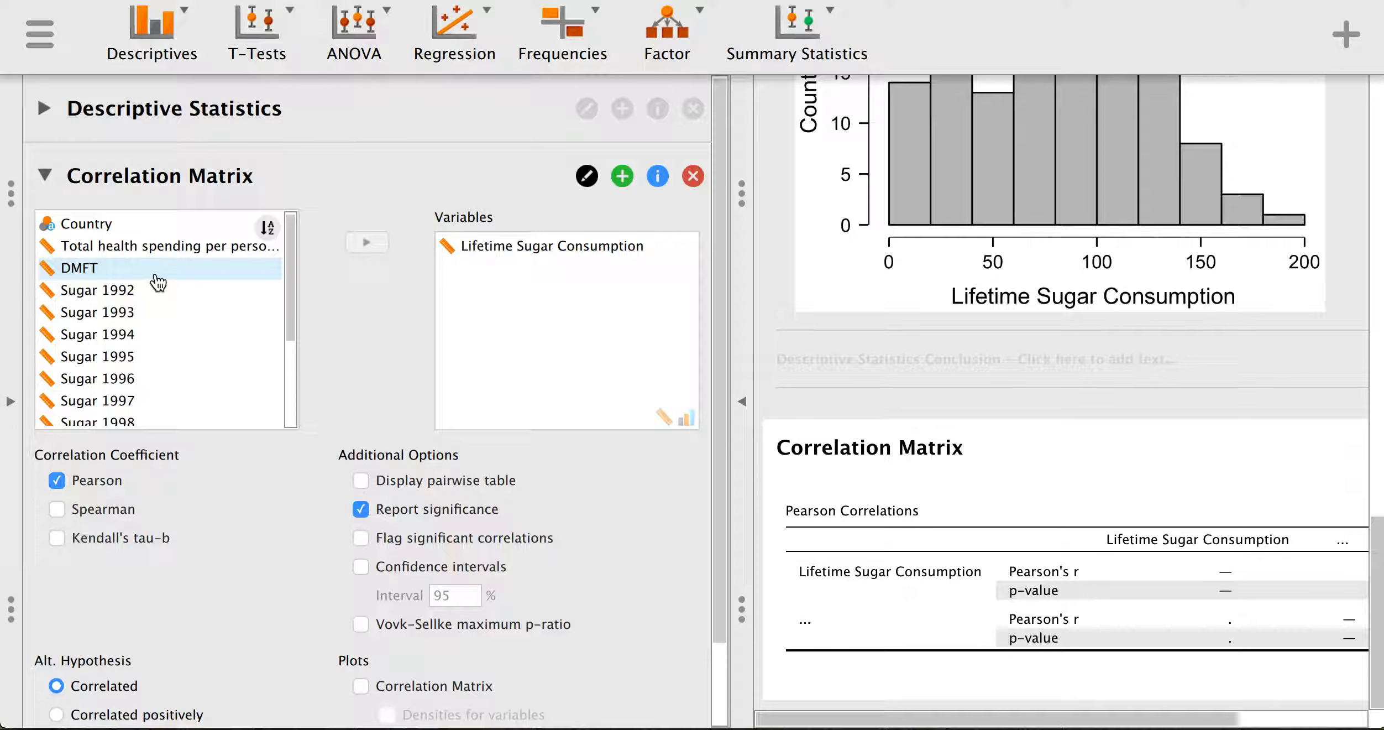
left_click(157, 270)
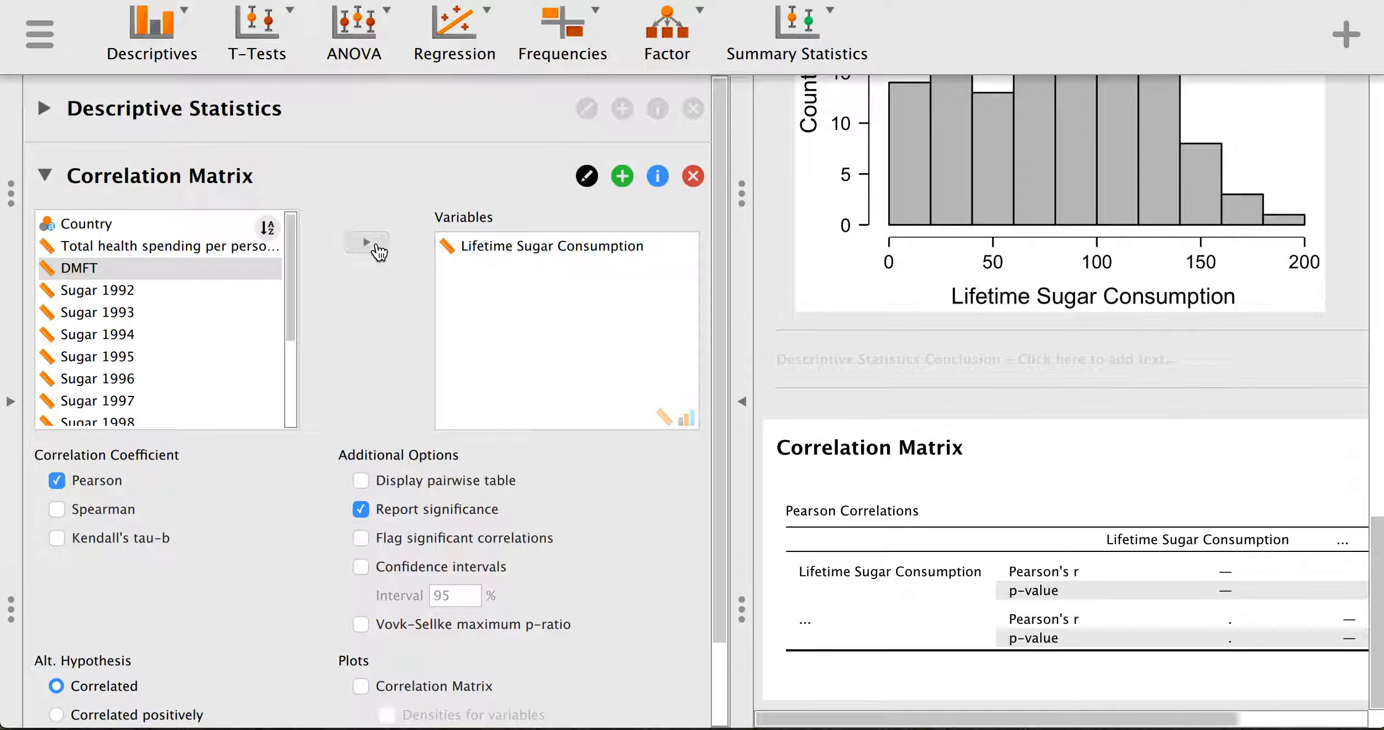
left_click(376, 243)
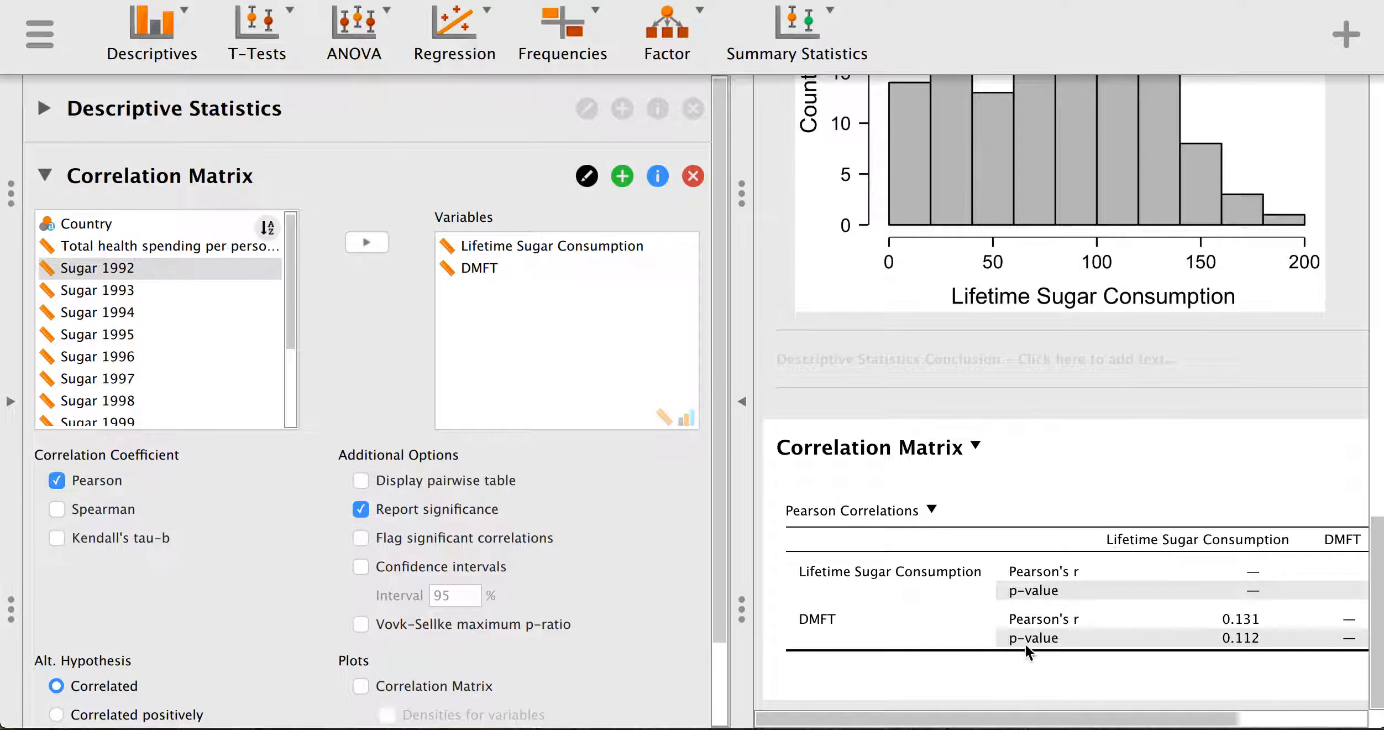
left_click_drag(968, 722, 1155, 719)
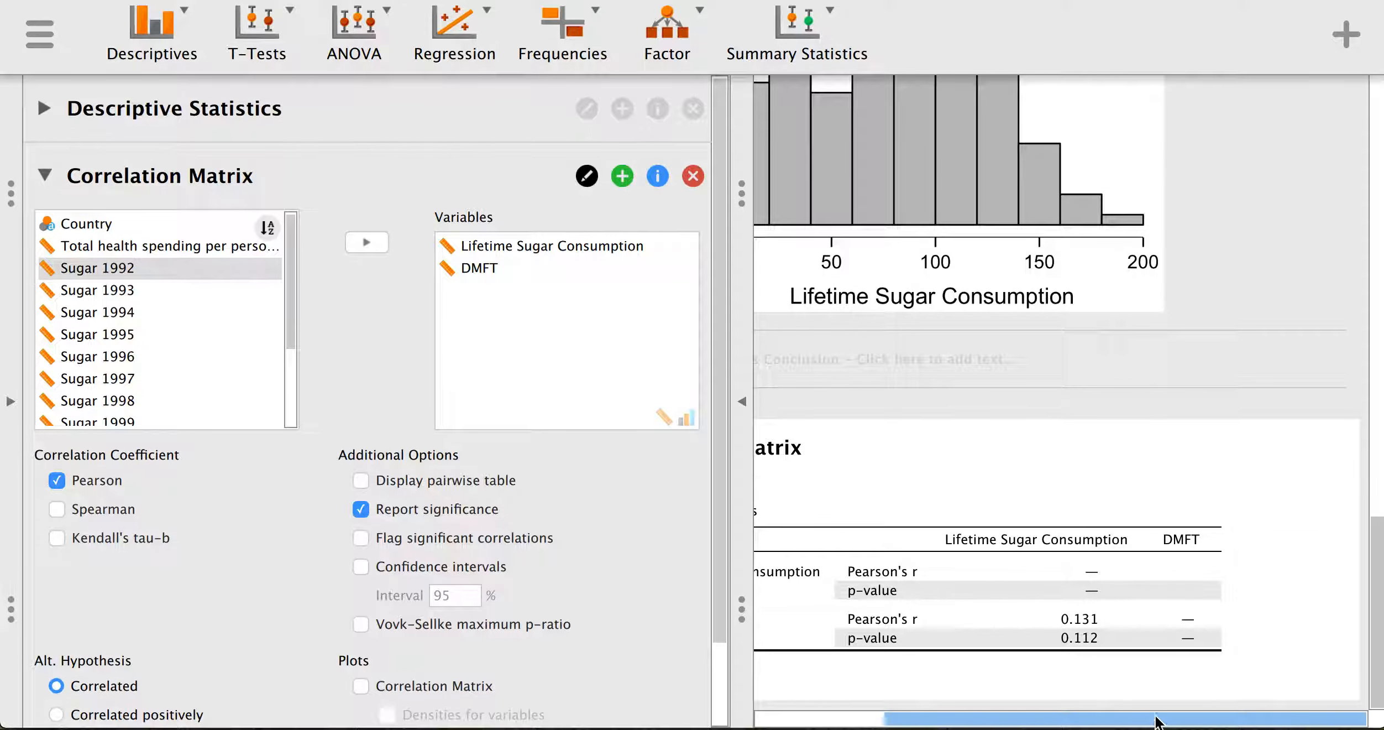
scroll(433, 615, "down", 3)
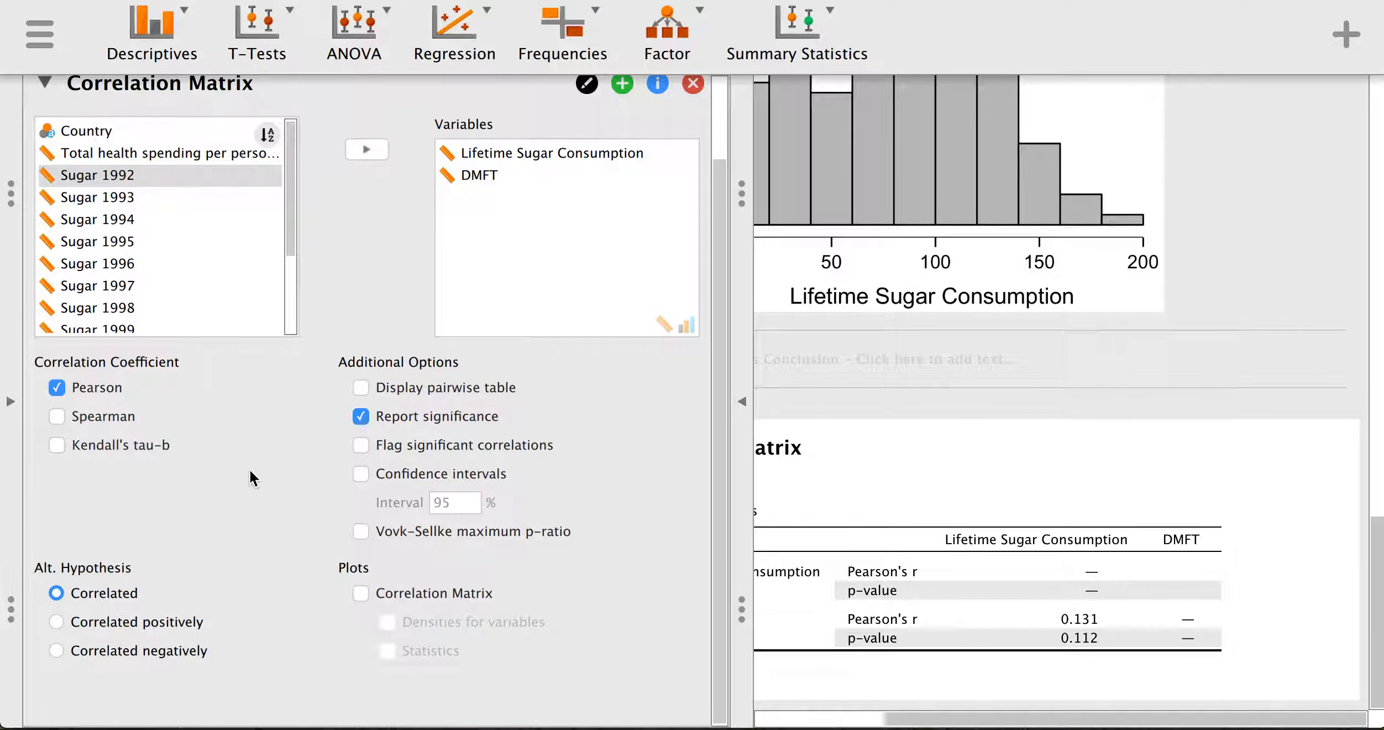
- Add a correlation matrix plot with variable density curves and review it in the output
left_click(361, 596)
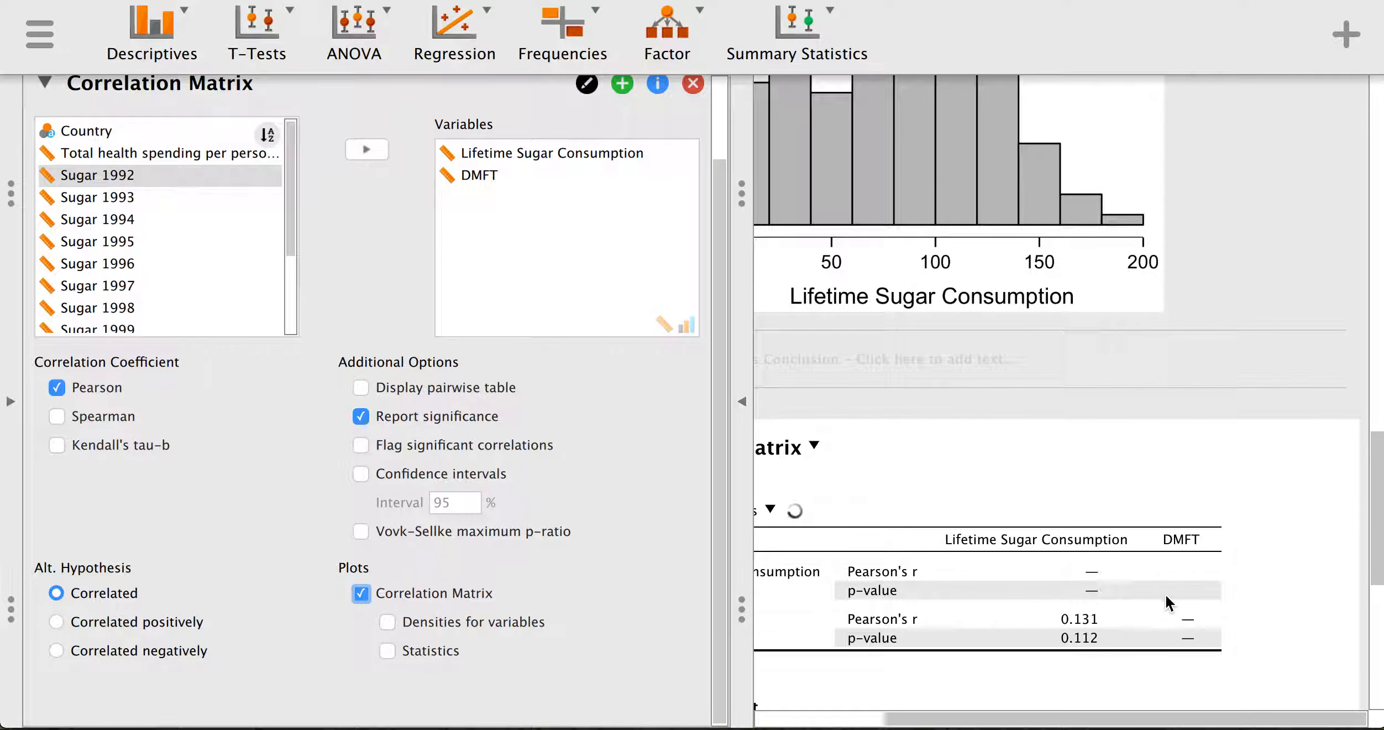
left_click_drag(929, 719, 788, 707)
scroll(1128, 630, "down", 6)
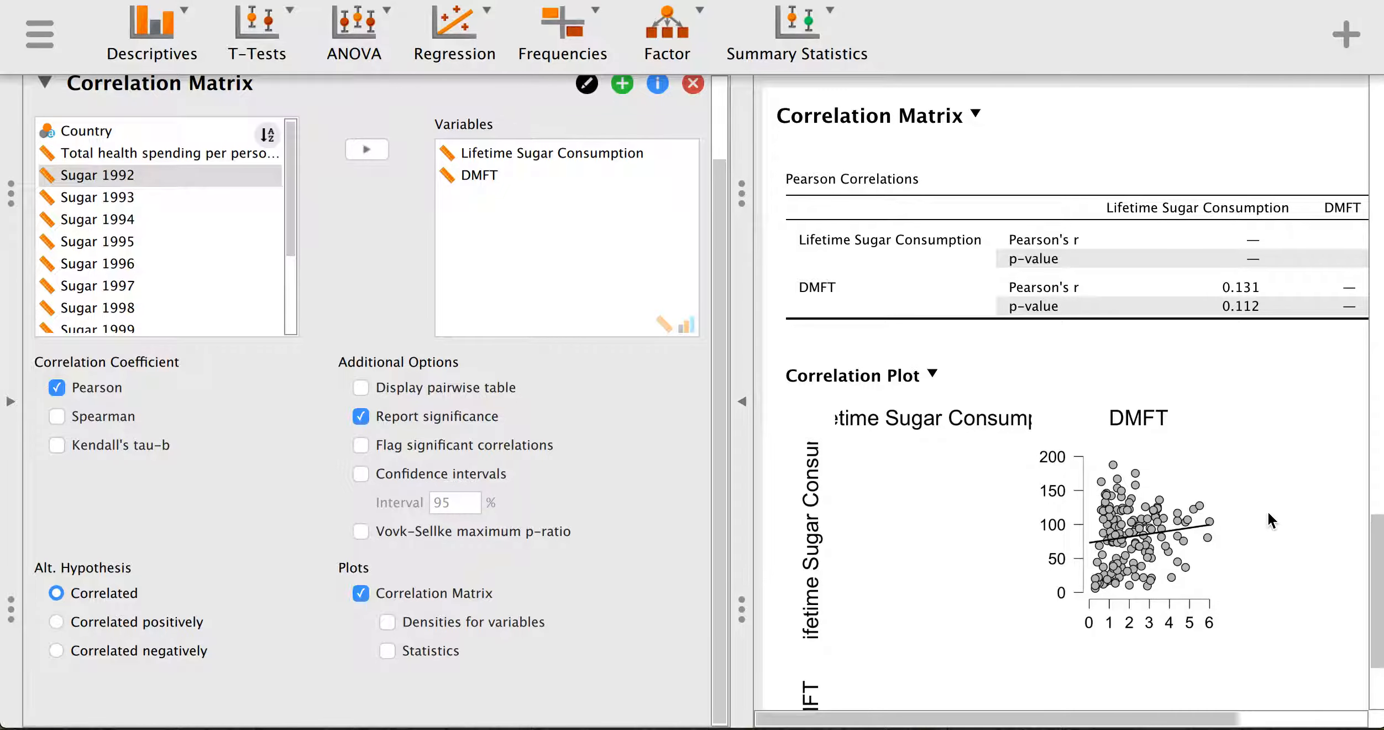
scroll(1267, 510, "down", 3)
scroll(1268, 510, "up", 5)
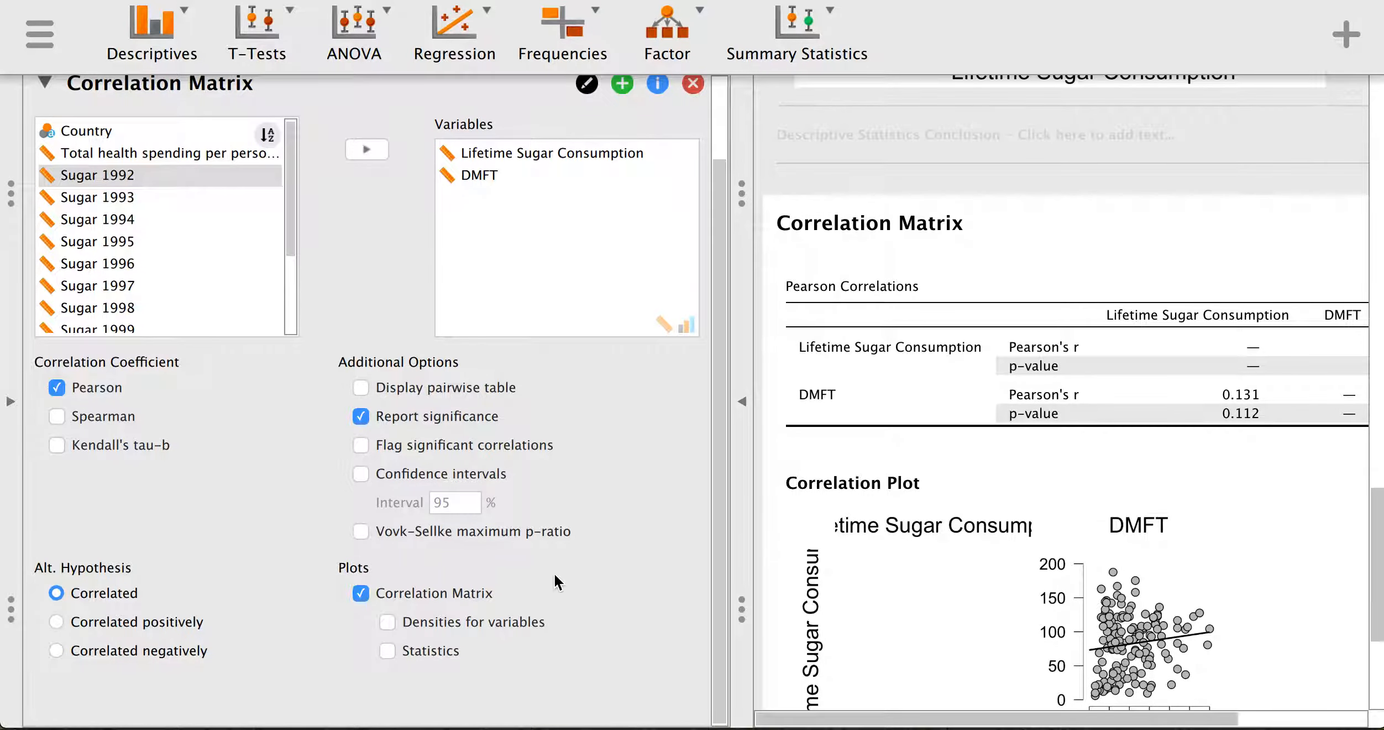
left_click(387, 621)
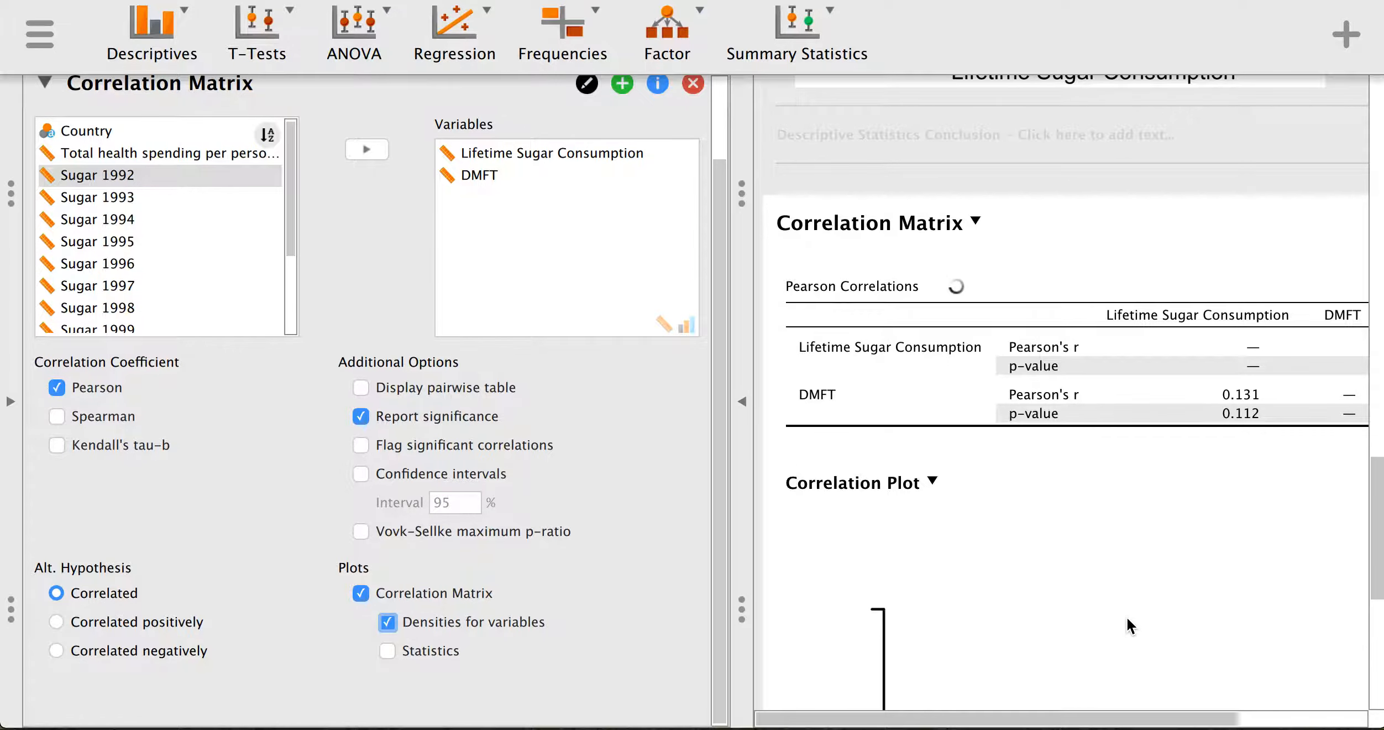
scroll(1122, 618, "down", 8)
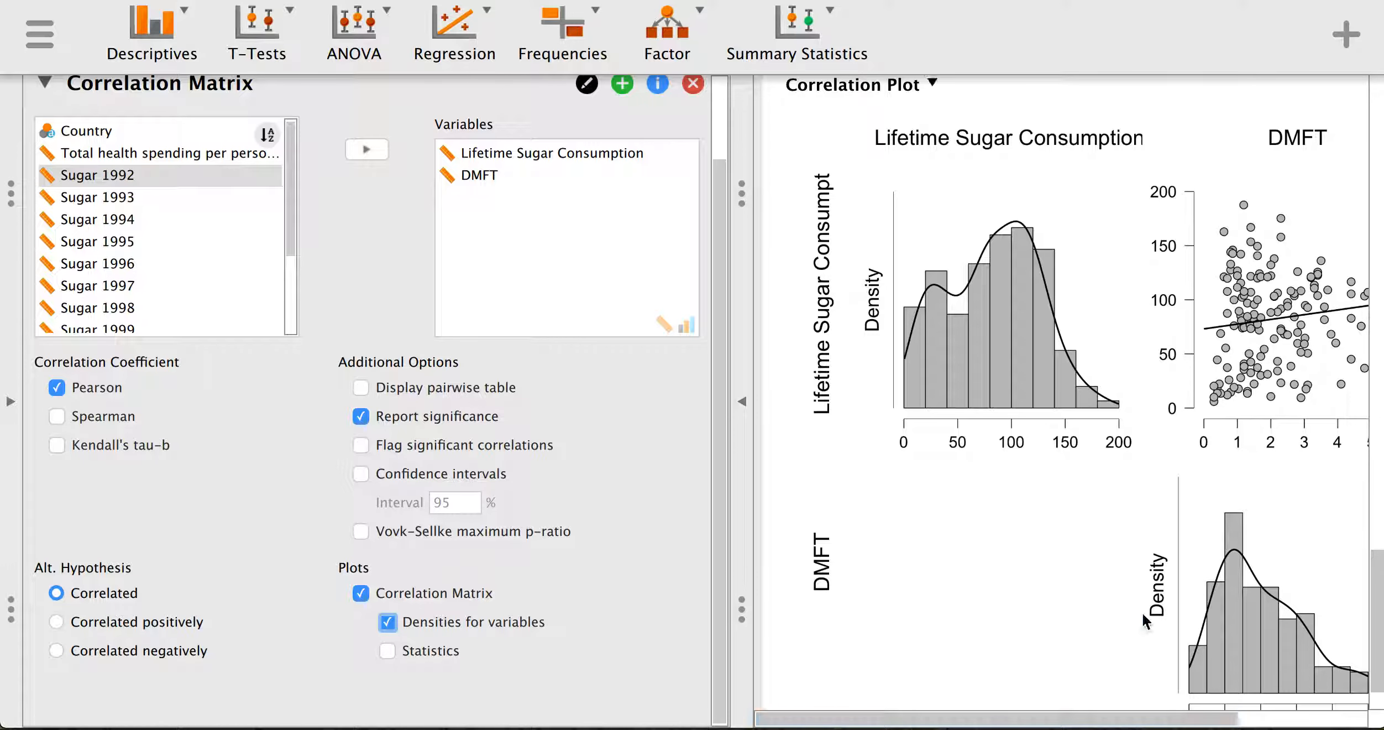
scroll(1144, 624, "up", 6)
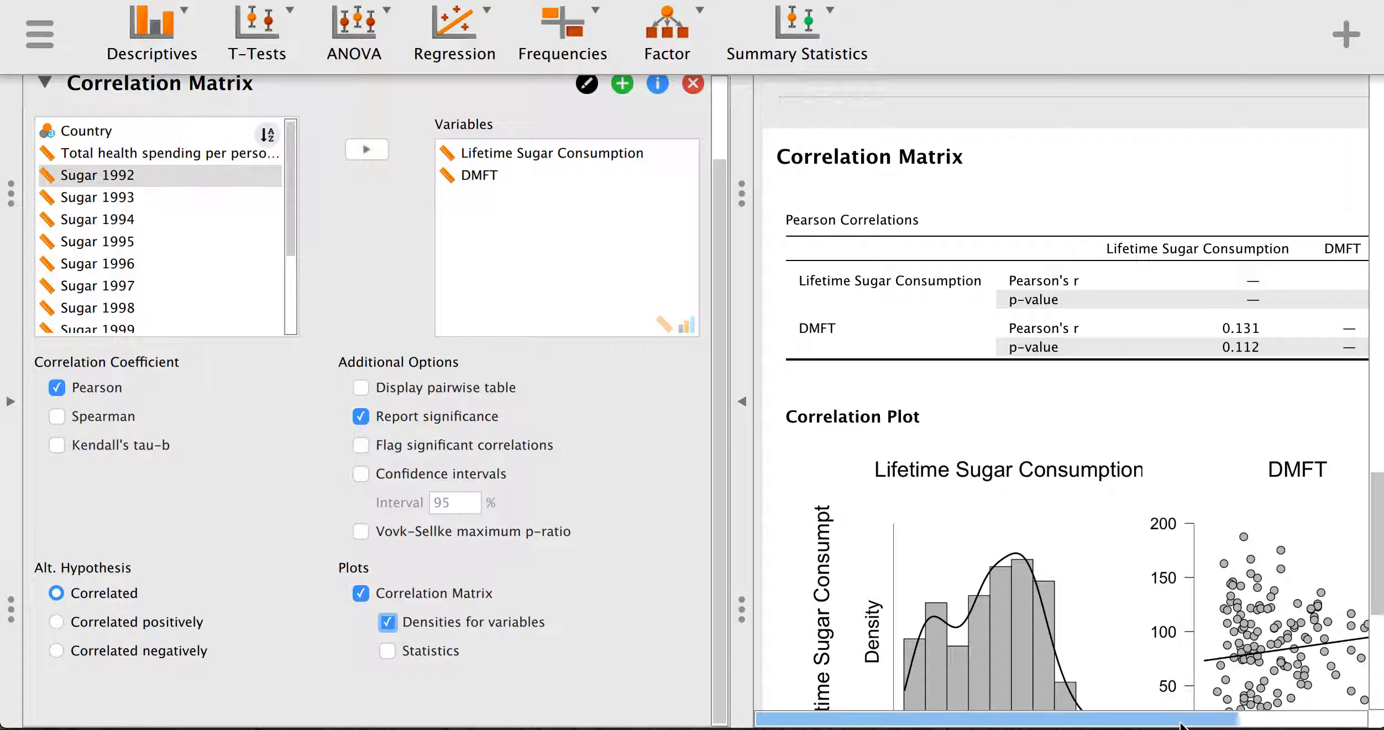
scroll(1234, 647, "right", 3)
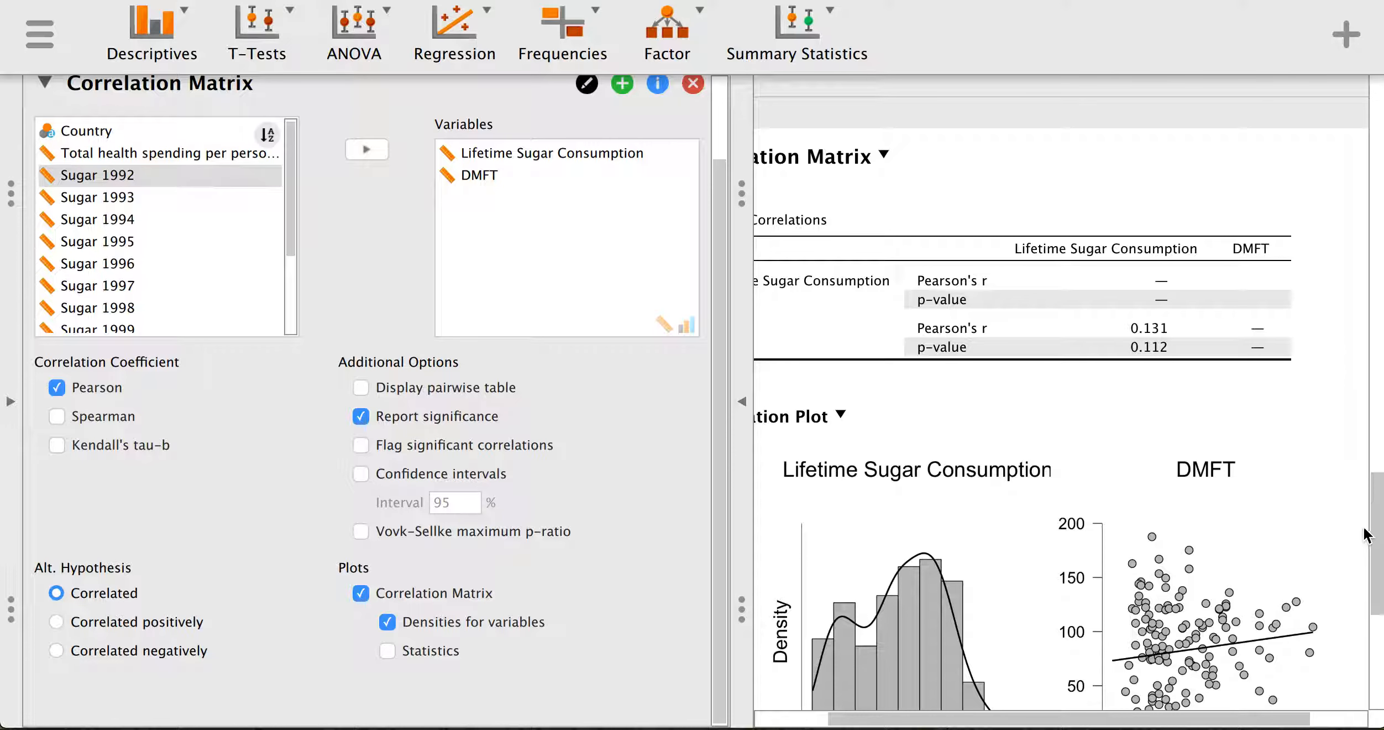
scroll(1287, 526, "down", 3)
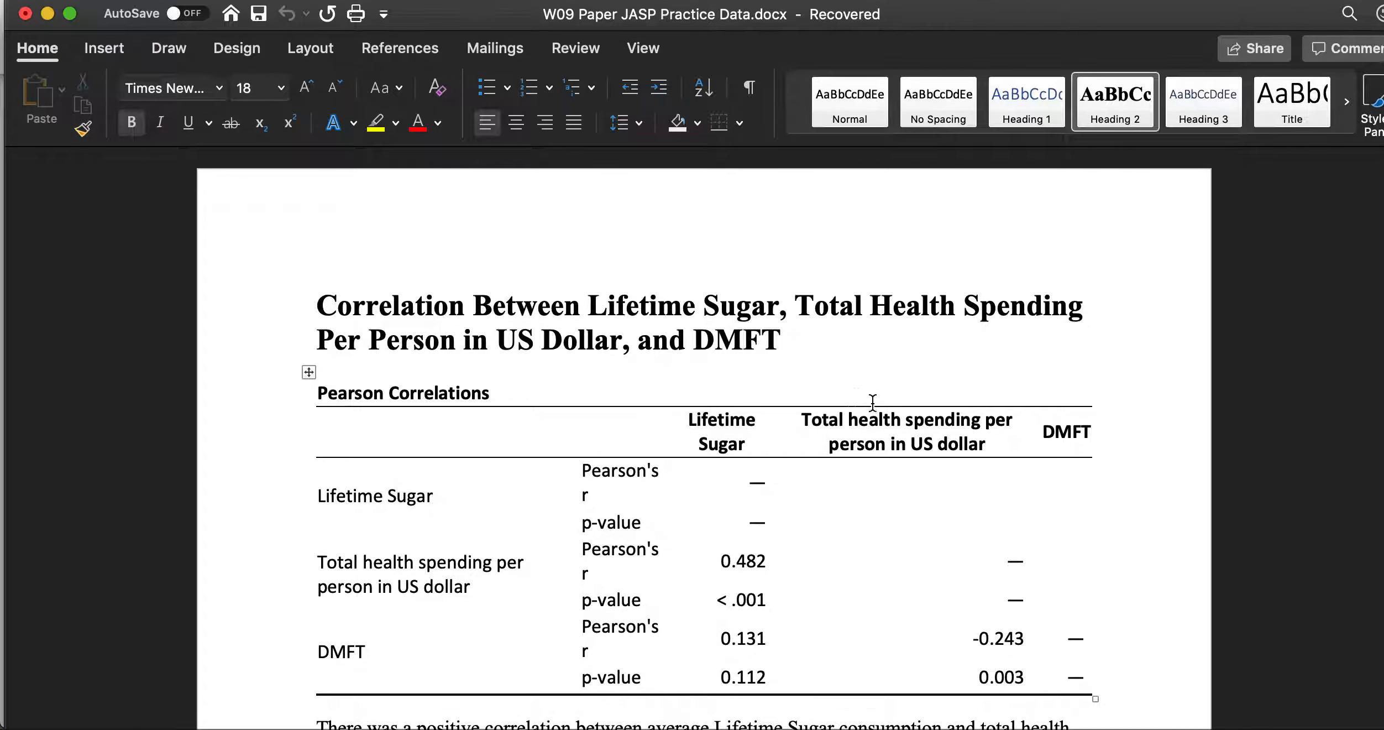
scroll(937, 451, "down", 1)
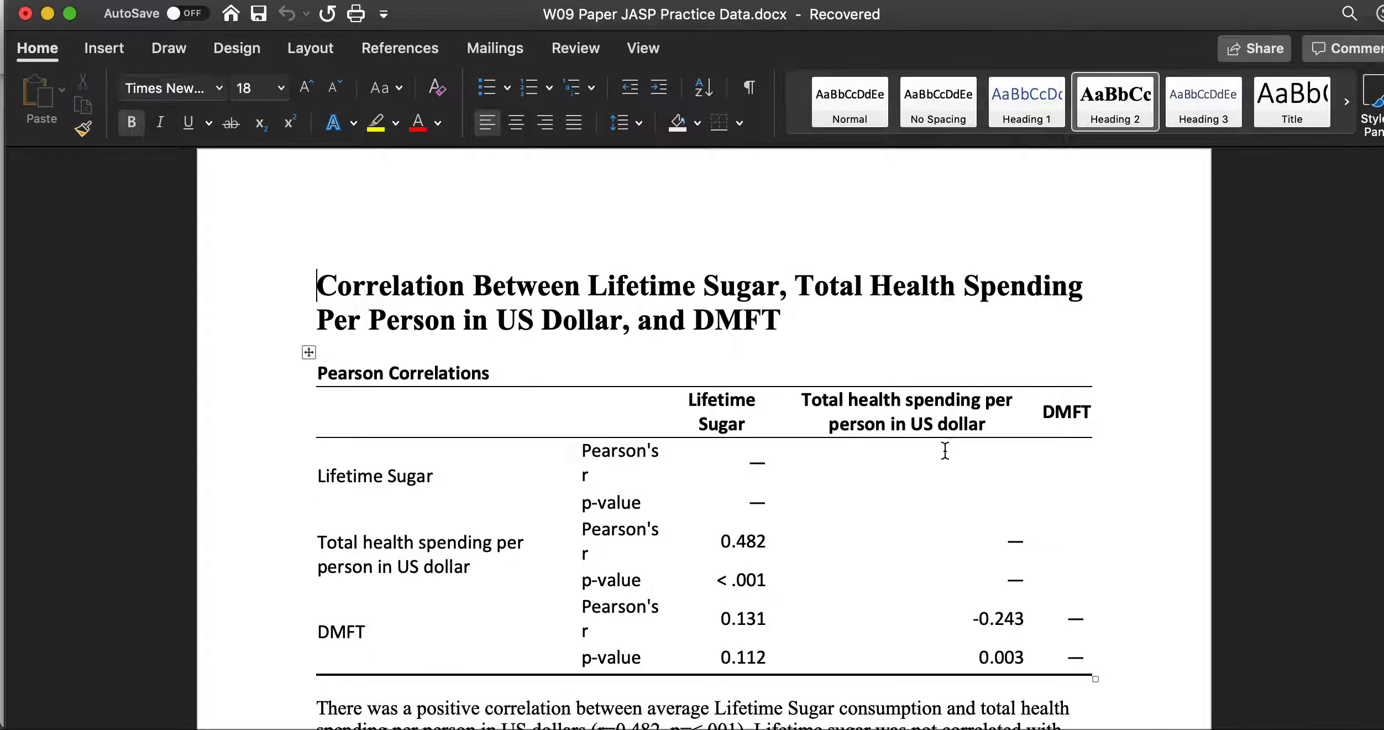
scroll(940, 451, "down", 5)
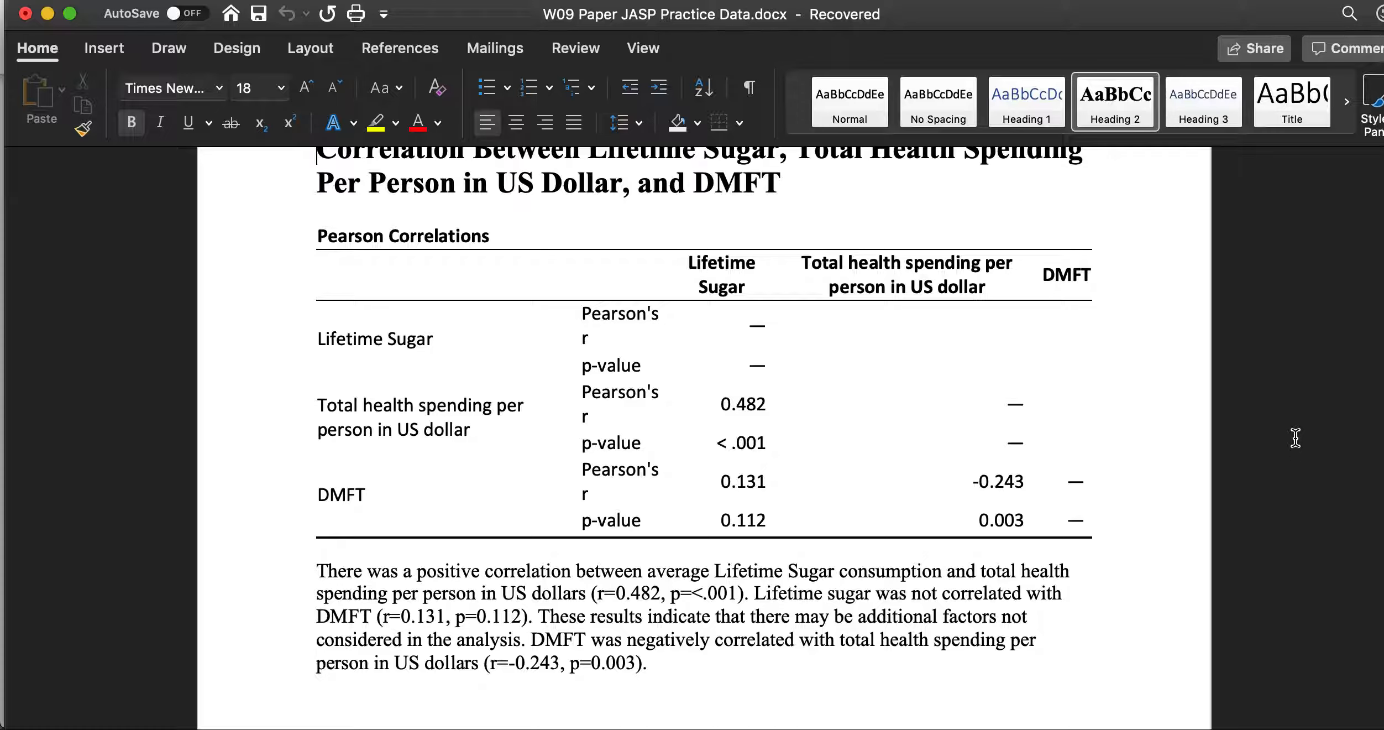
scroll(859, 513, "down", 2)
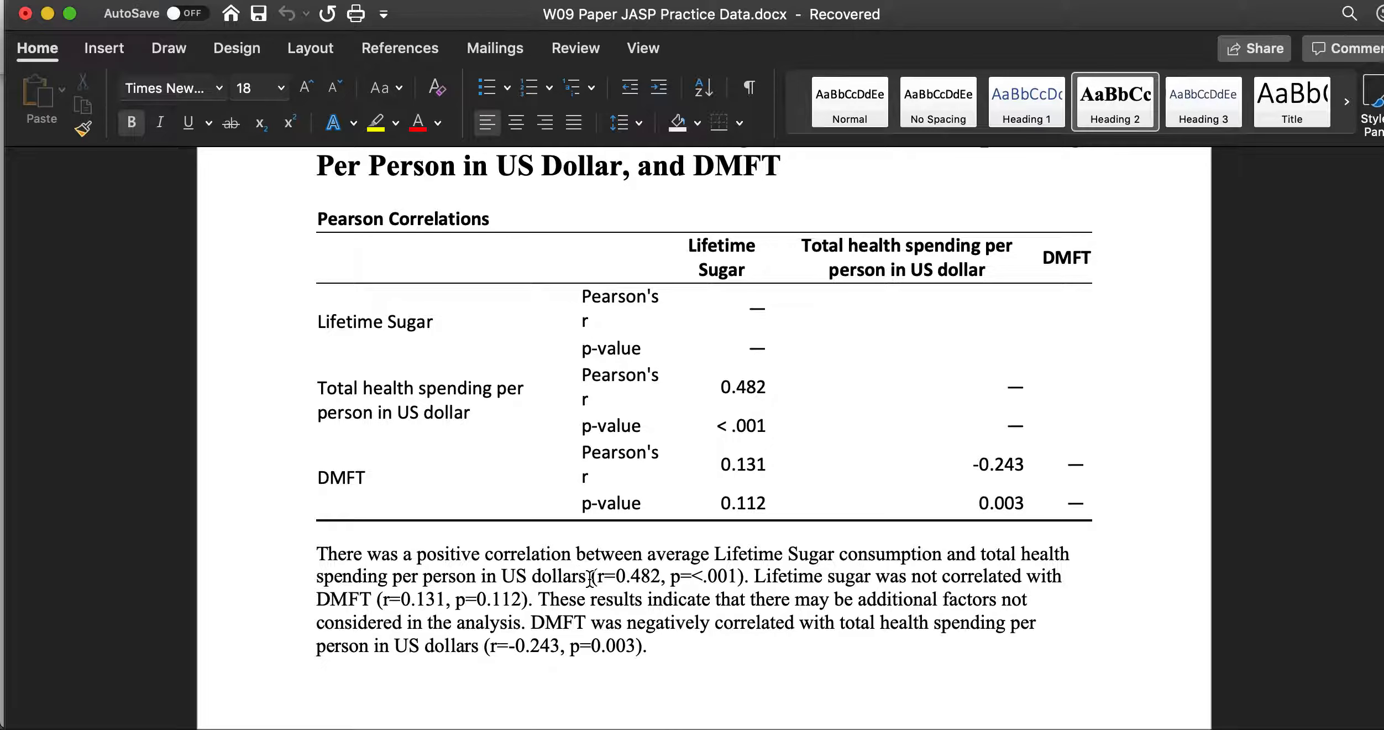
left_click_drag(590, 577, 718, 578)
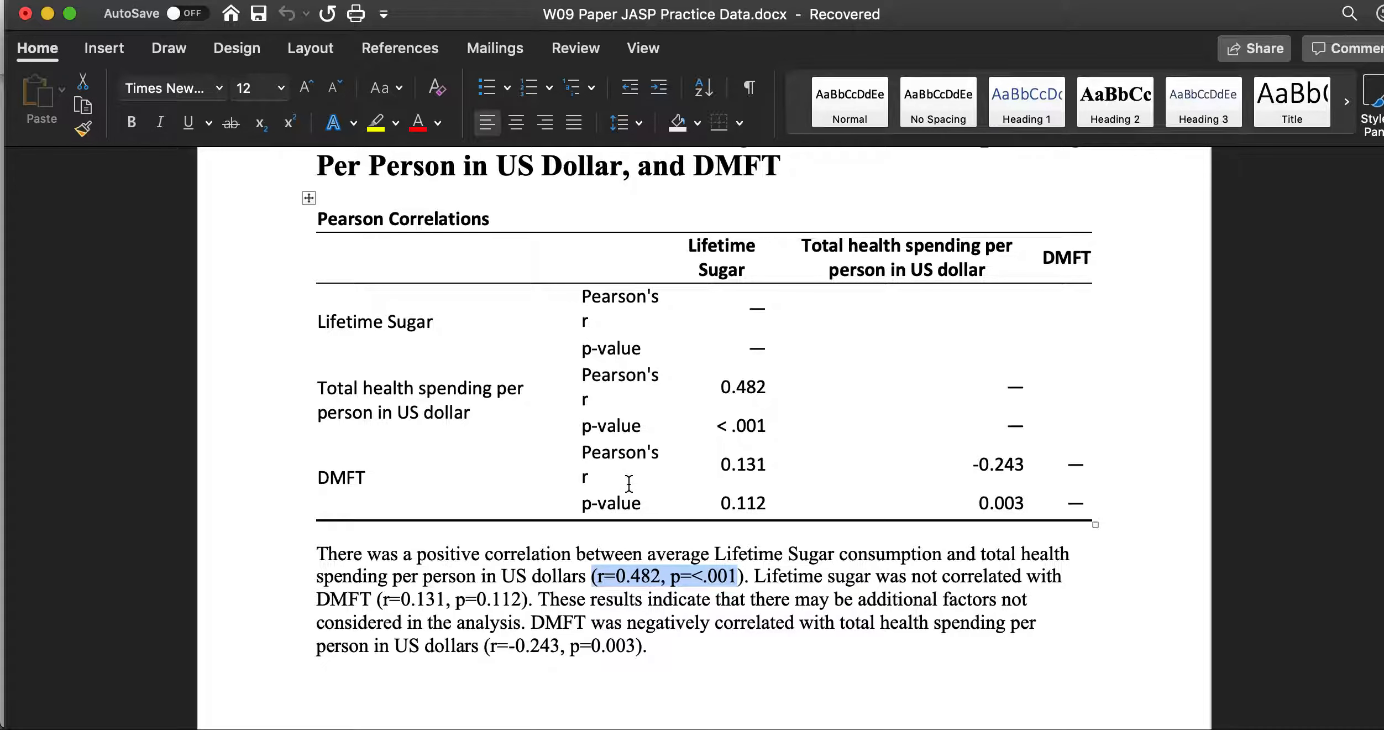
left_click(794, 620)
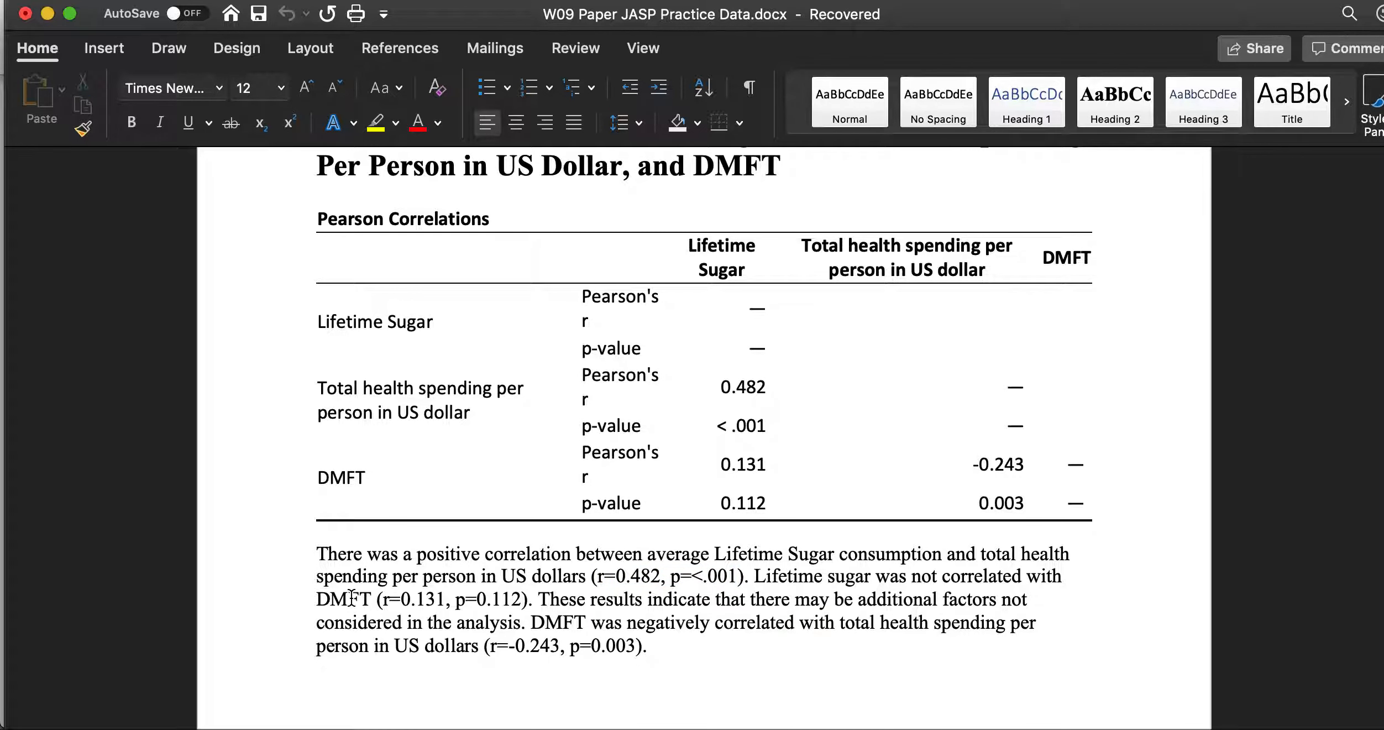
left_click_drag(378, 598, 531, 600)
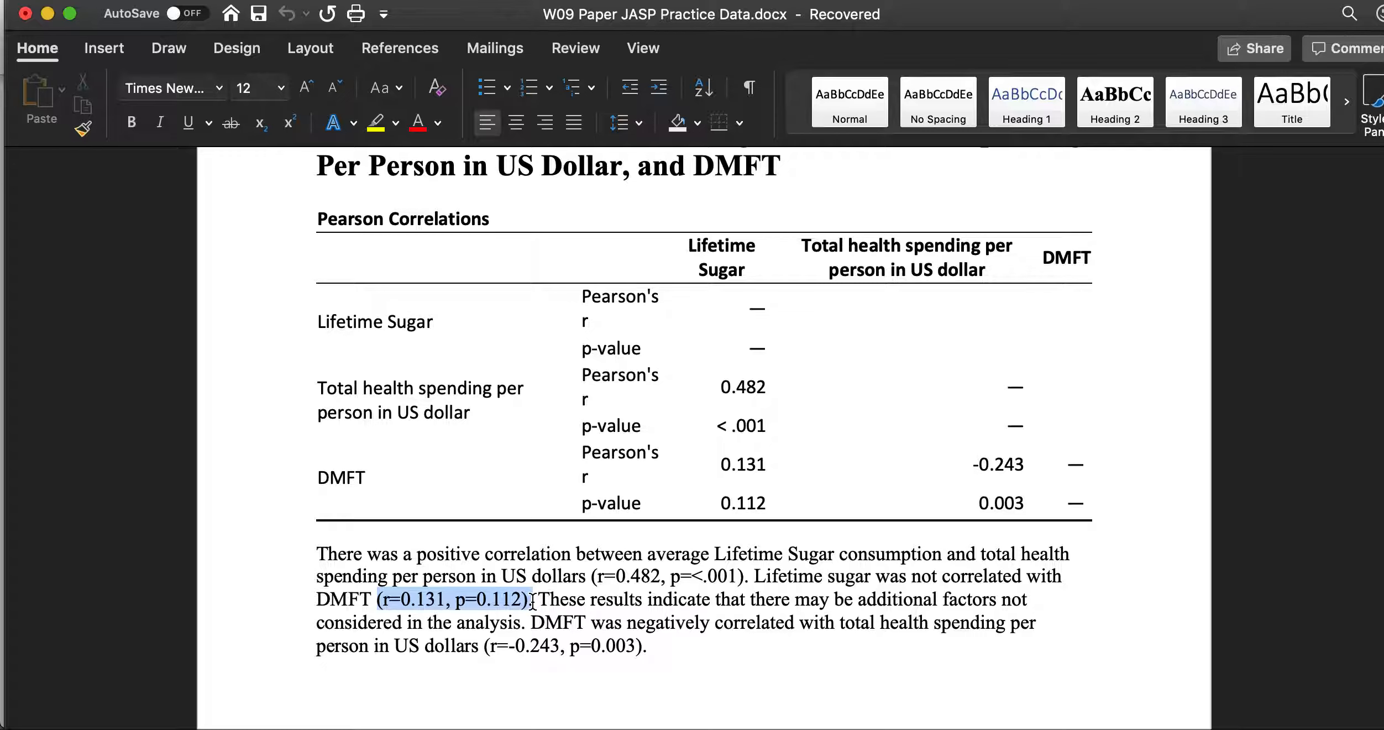
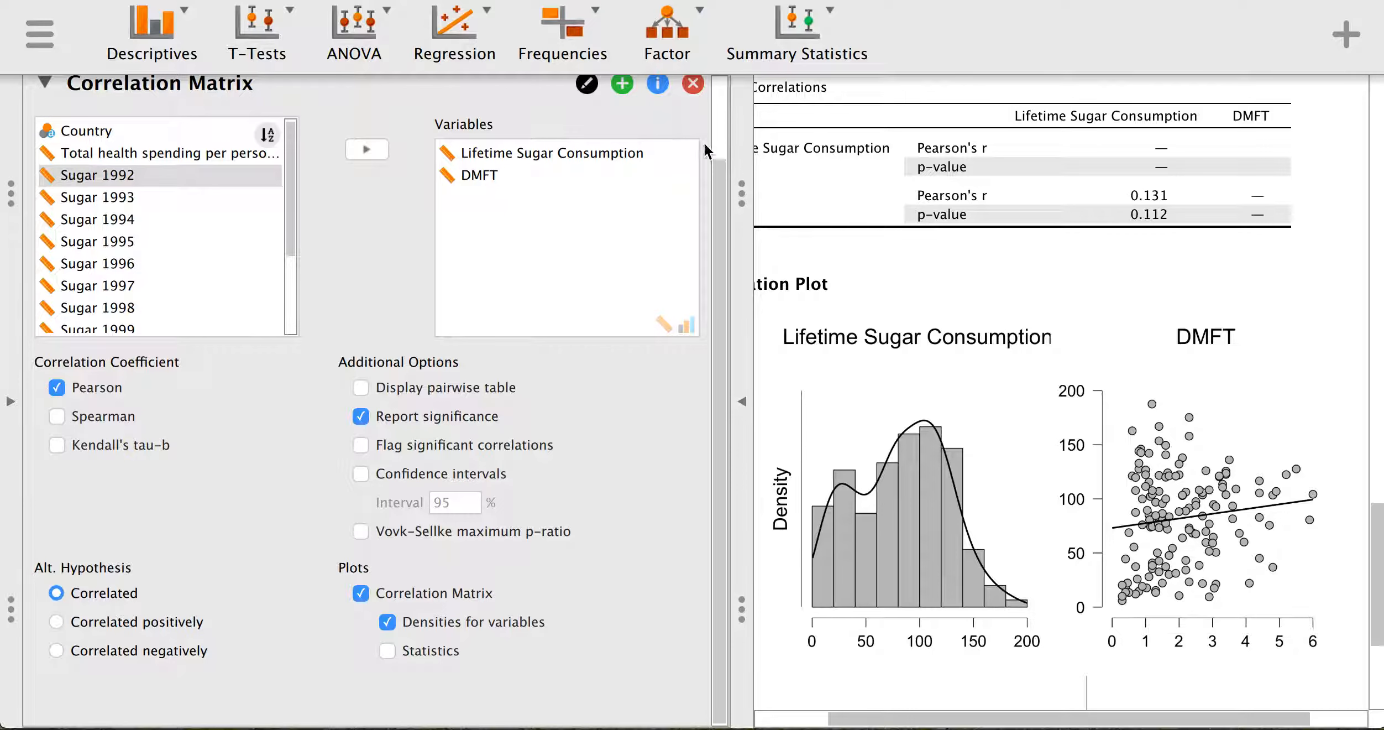
- Duplicate the Lifetime Sugar–DMFT Correlation Matrix analysis (r = 0.131, p = 0.112)
left_click(623, 85)
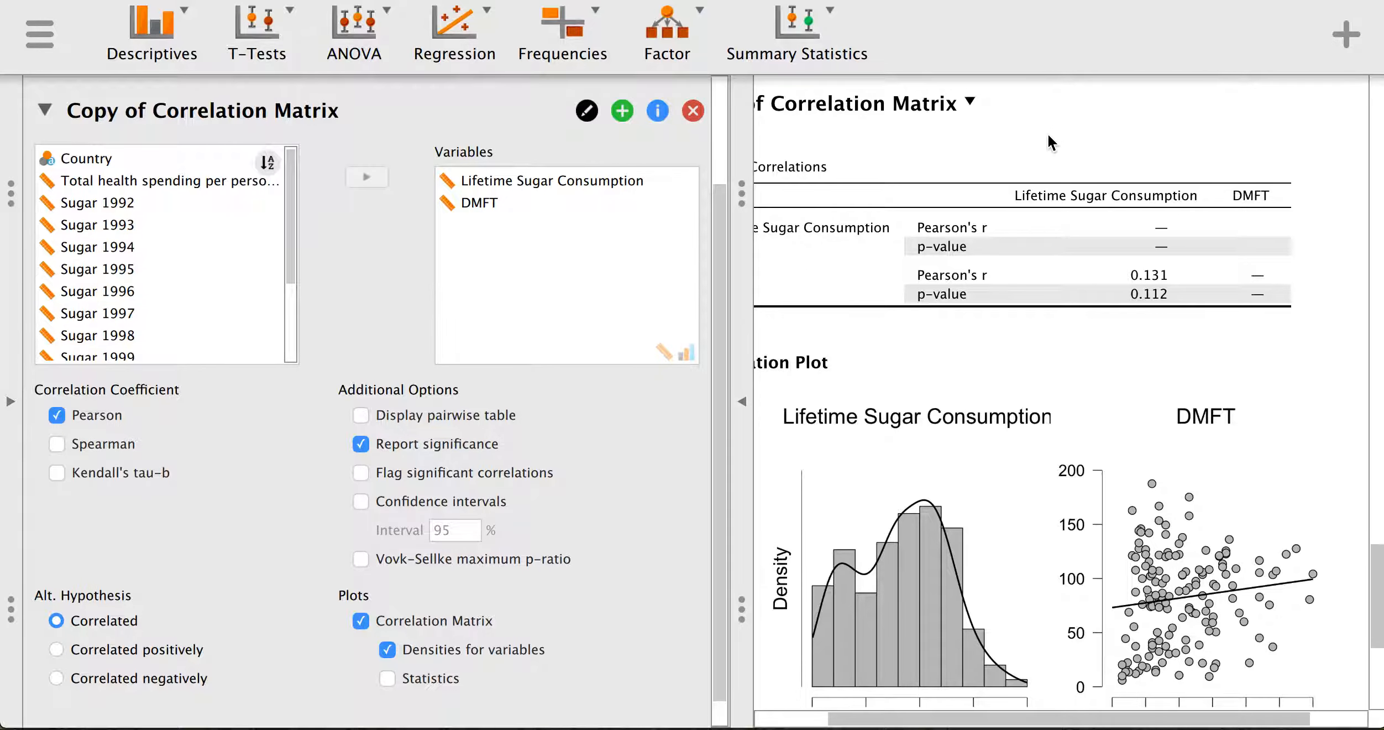
scroll(1051, 172, "up", 18)
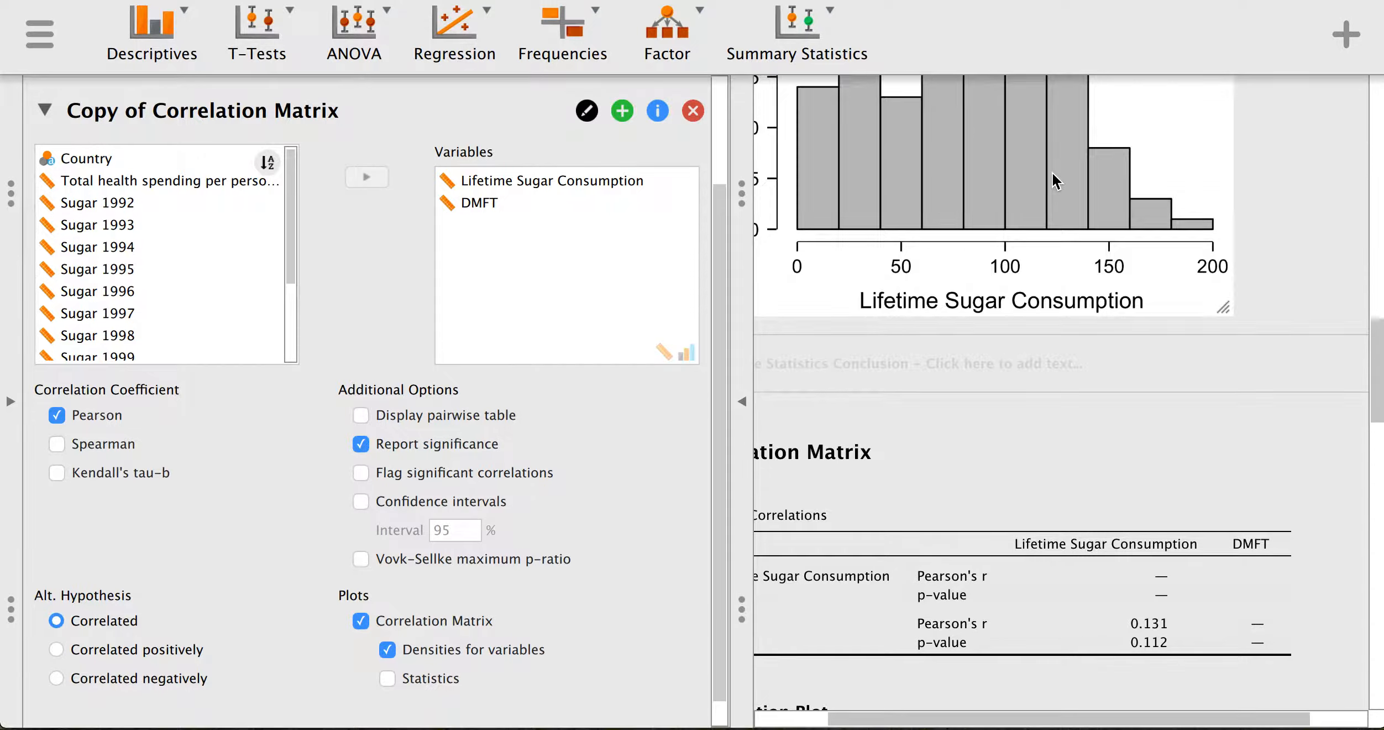
scroll(1052, 171, "down", 15)
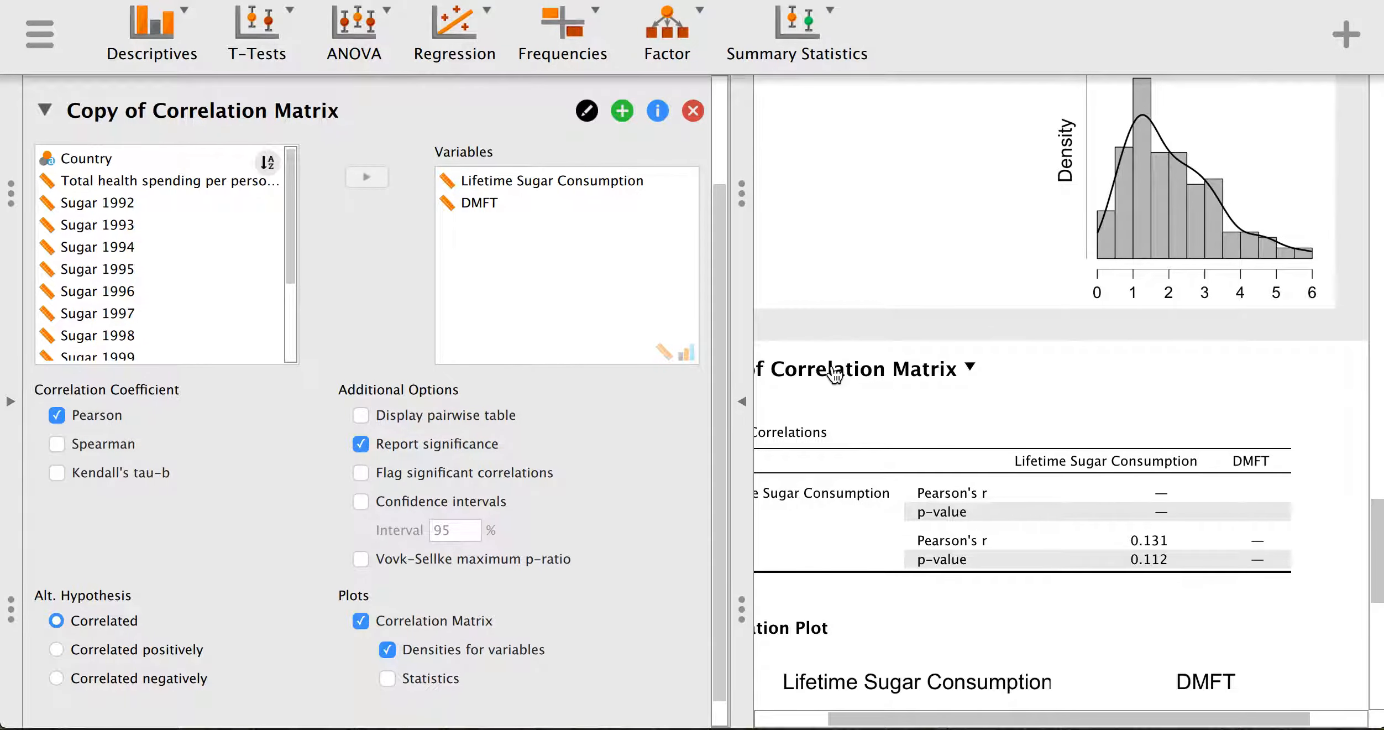
left_click(856, 376)
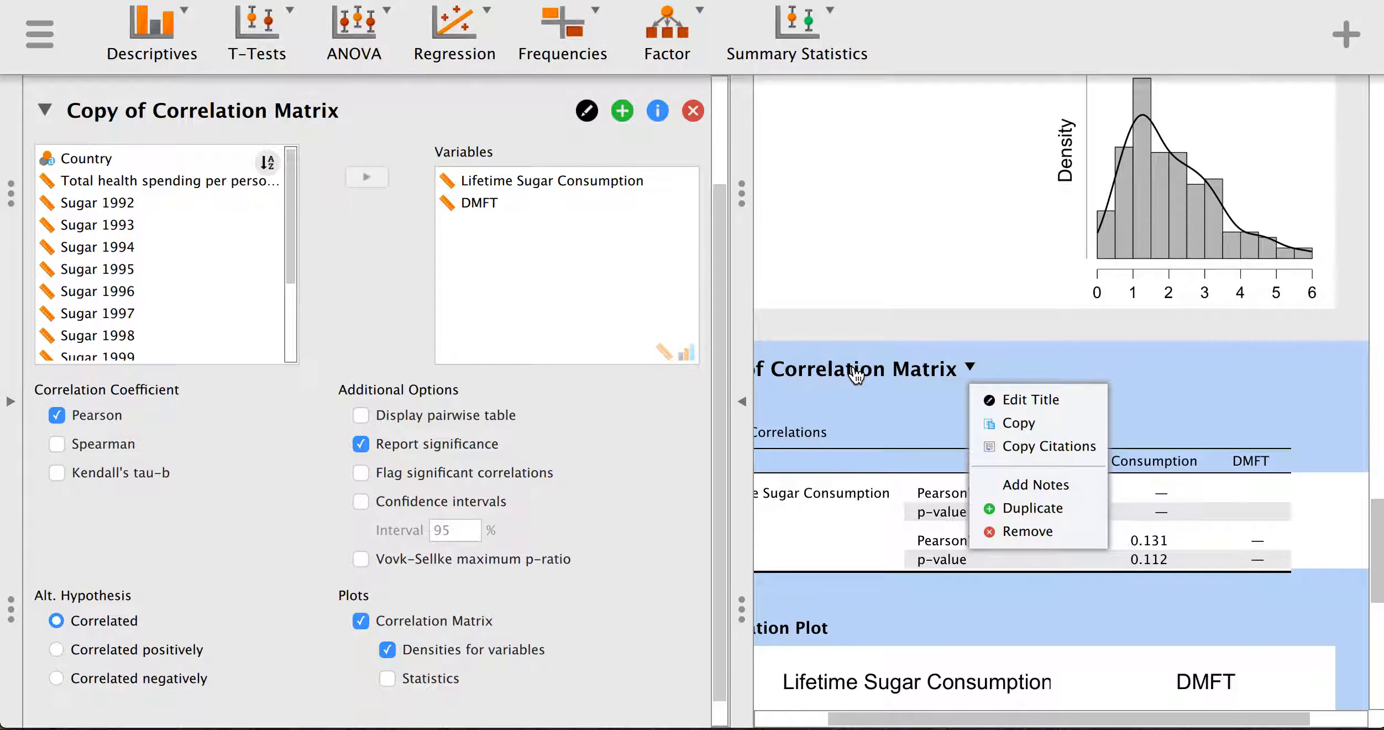
- In the copy, replace Lifetime Sugar Consumption with total health spending per person (r = −0.240, p = 0.003)
left_click(362, 250)
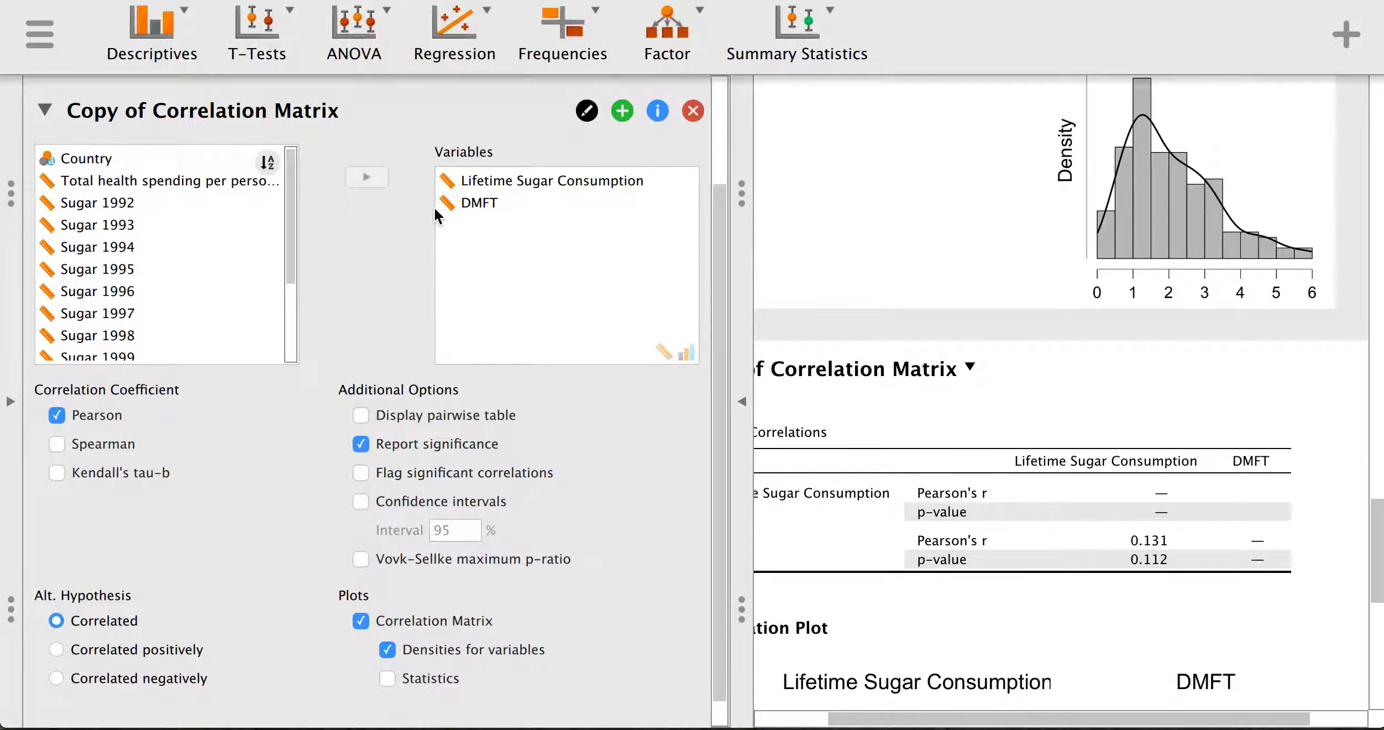
left_click(474, 184)
left_click(370, 178)
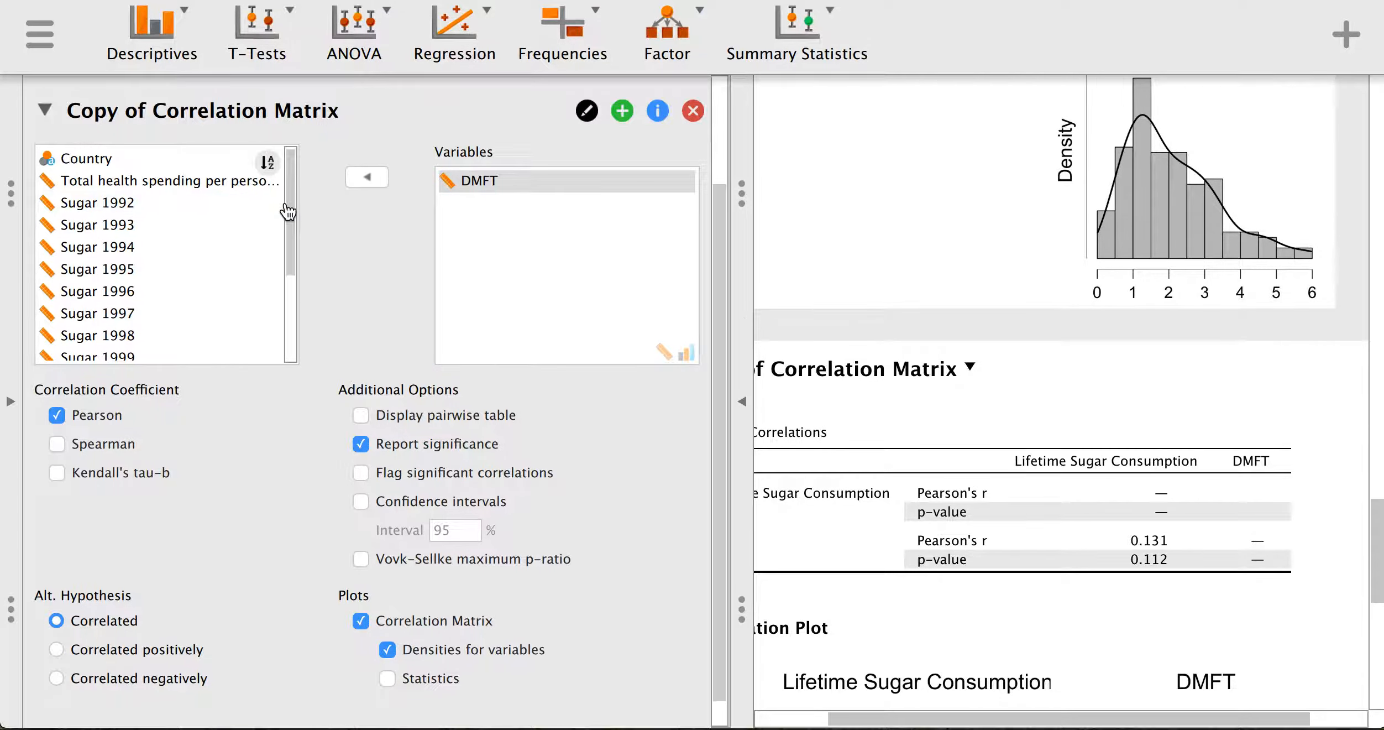
left_click(204, 188)
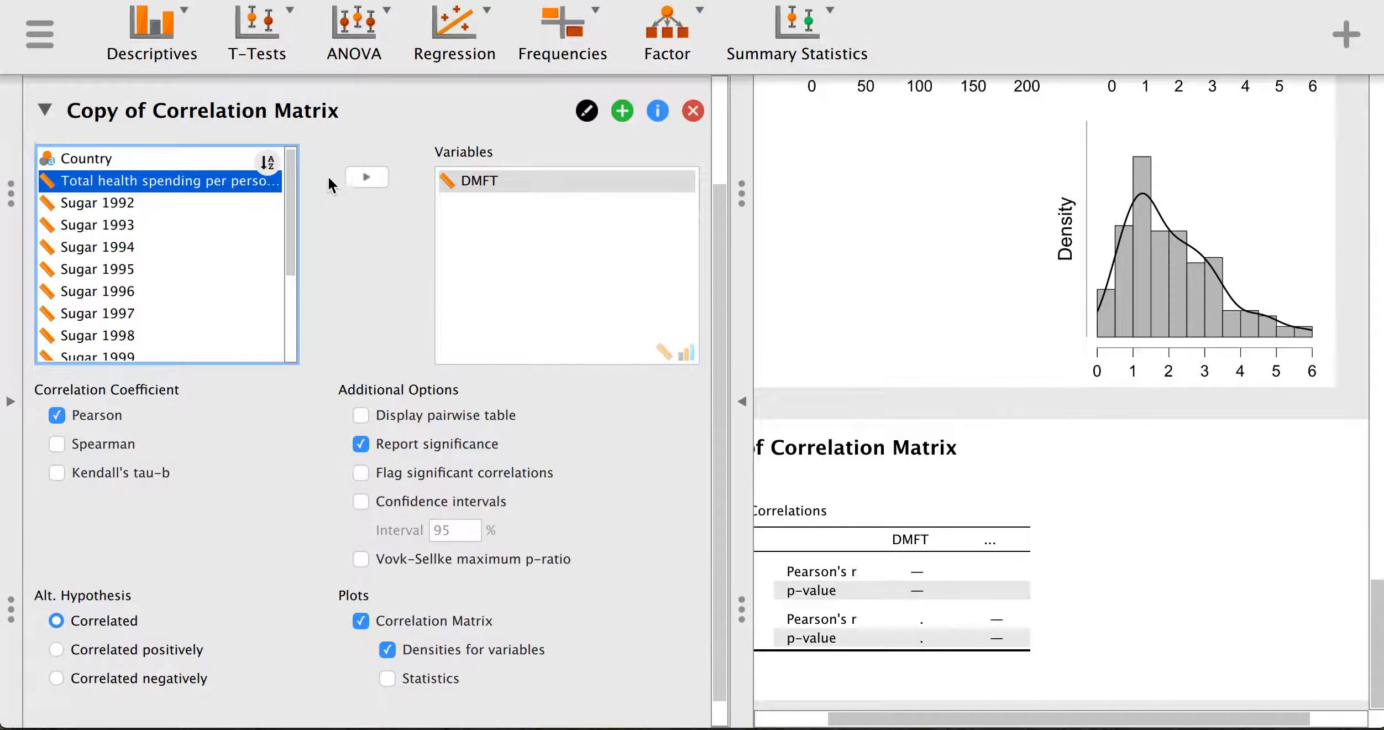
left_click(366, 178)
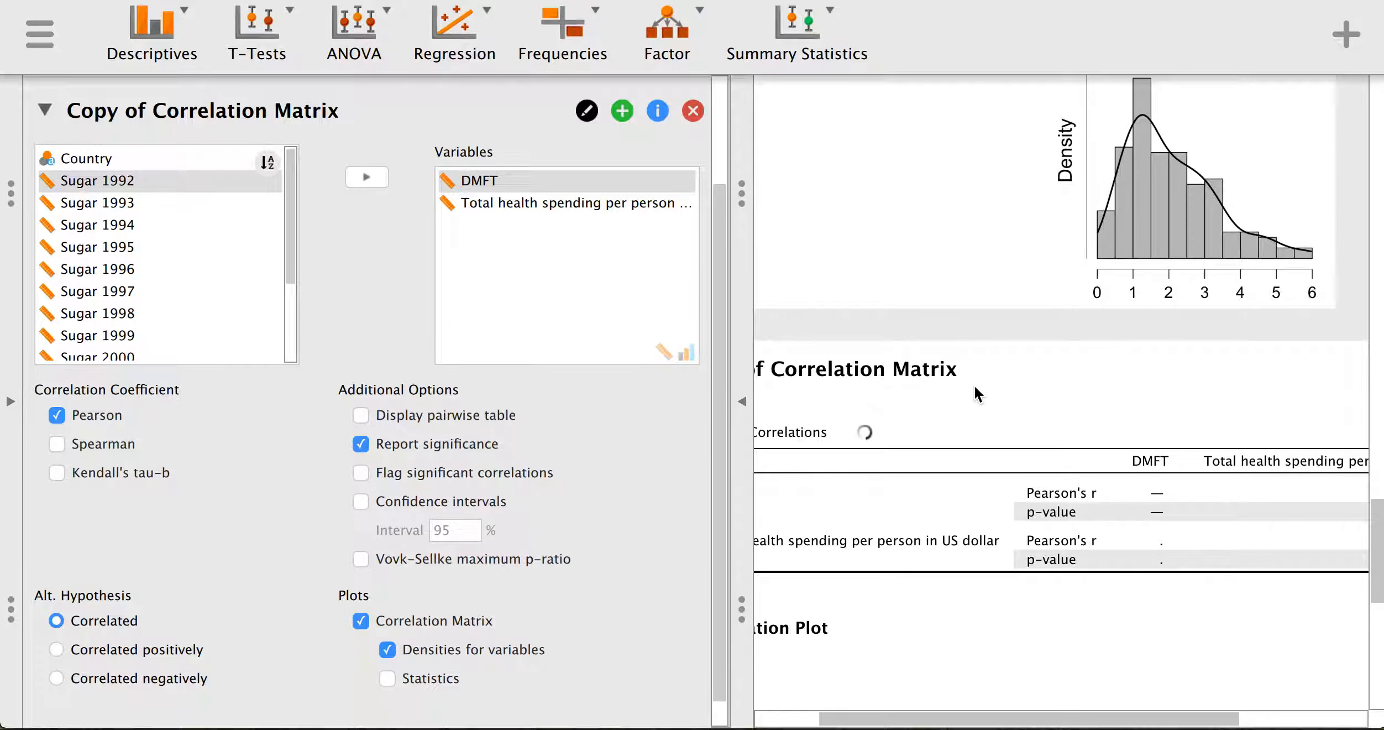
scroll(1006, 496, "down", 5)
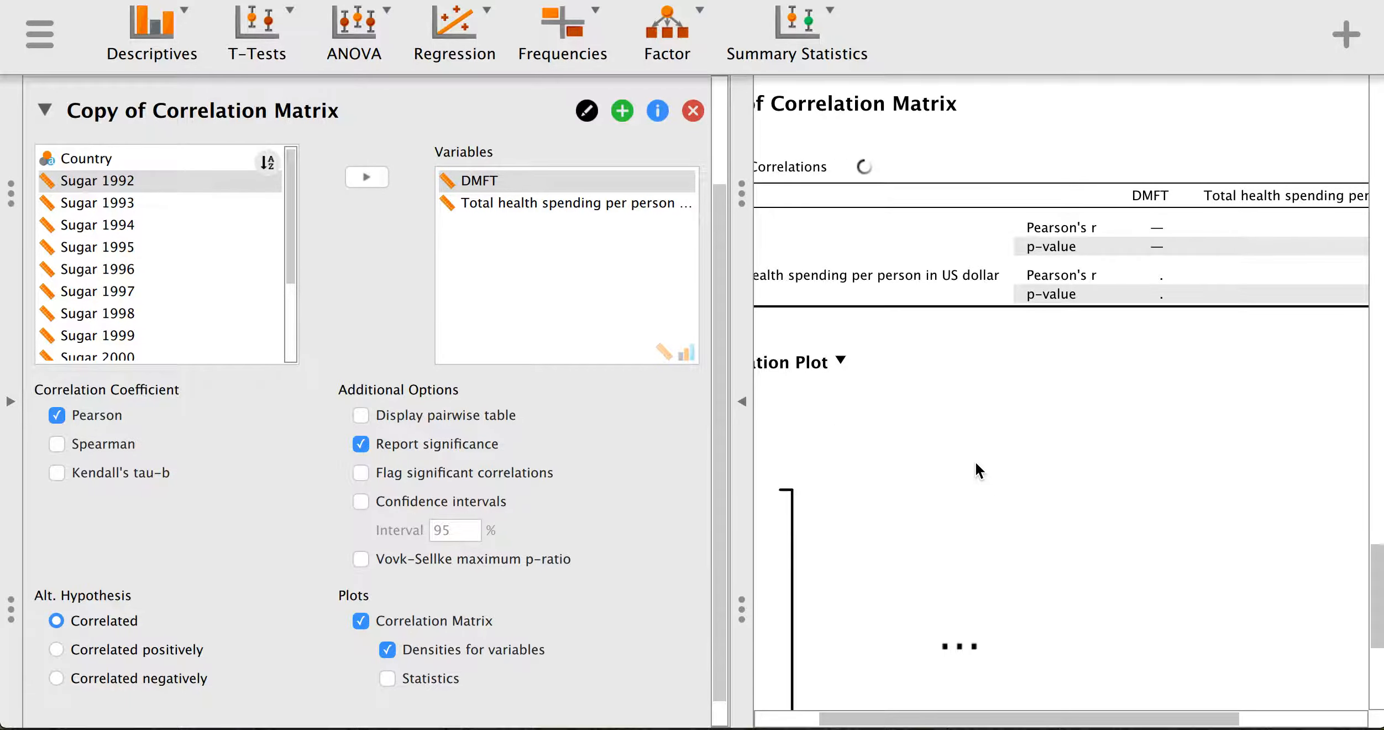
scroll(966, 443, "down", 4)
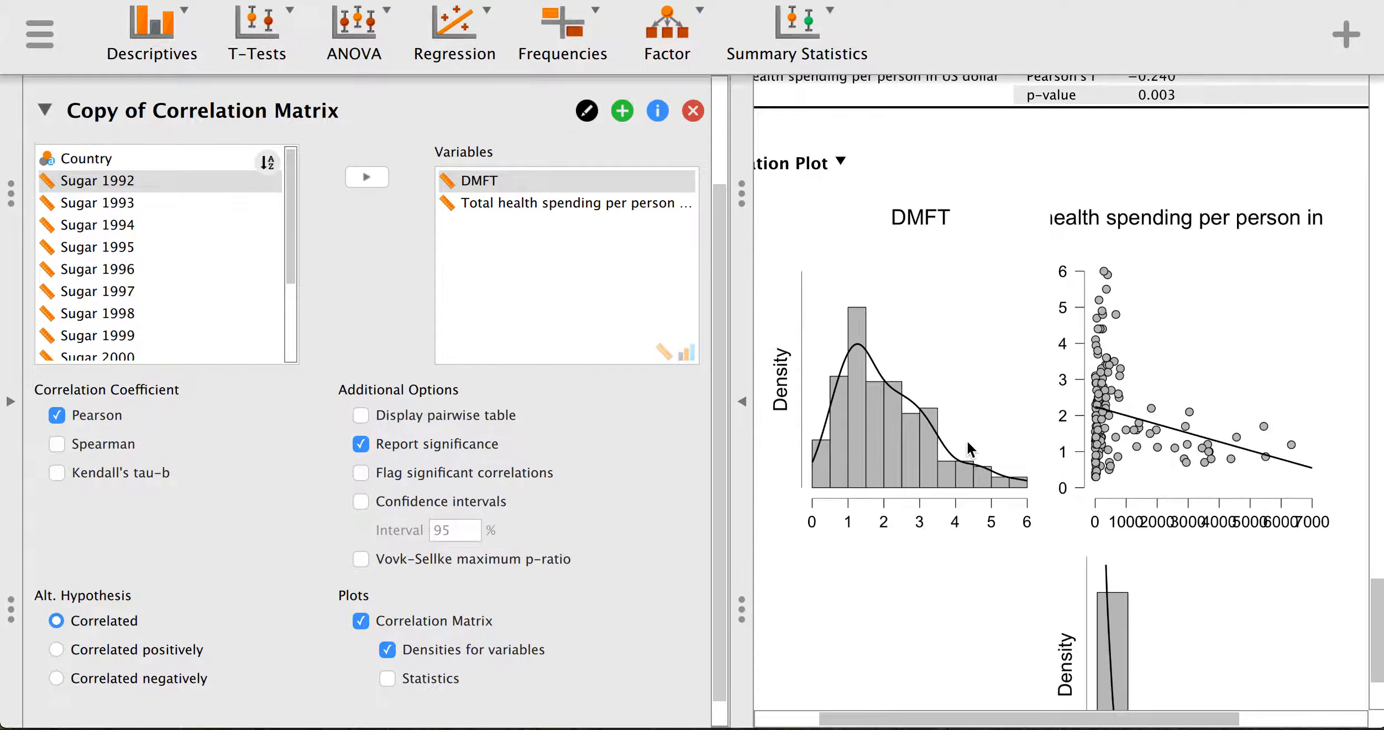
scroll(969, 410, "up", 3)
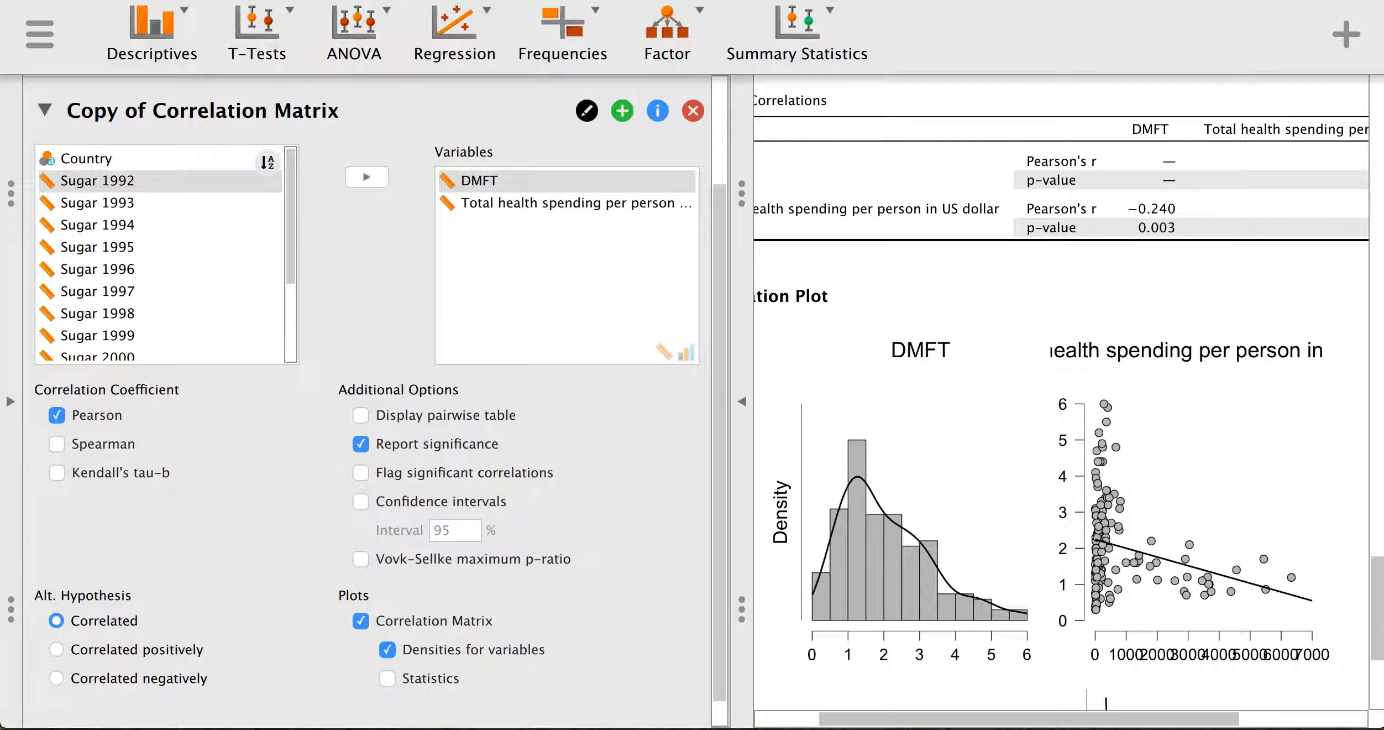
scroll(1134, 579, "down", 5)
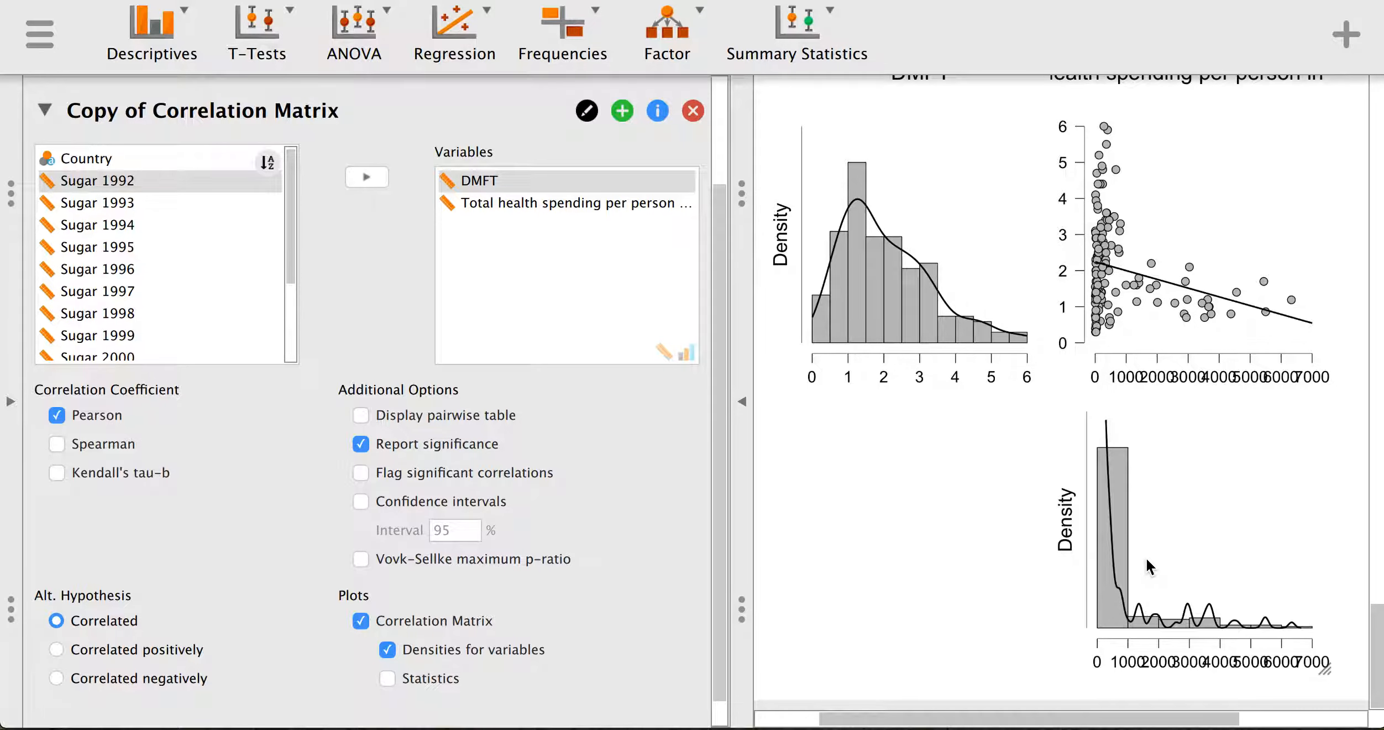
scroll(1147, 561, "up", 6)
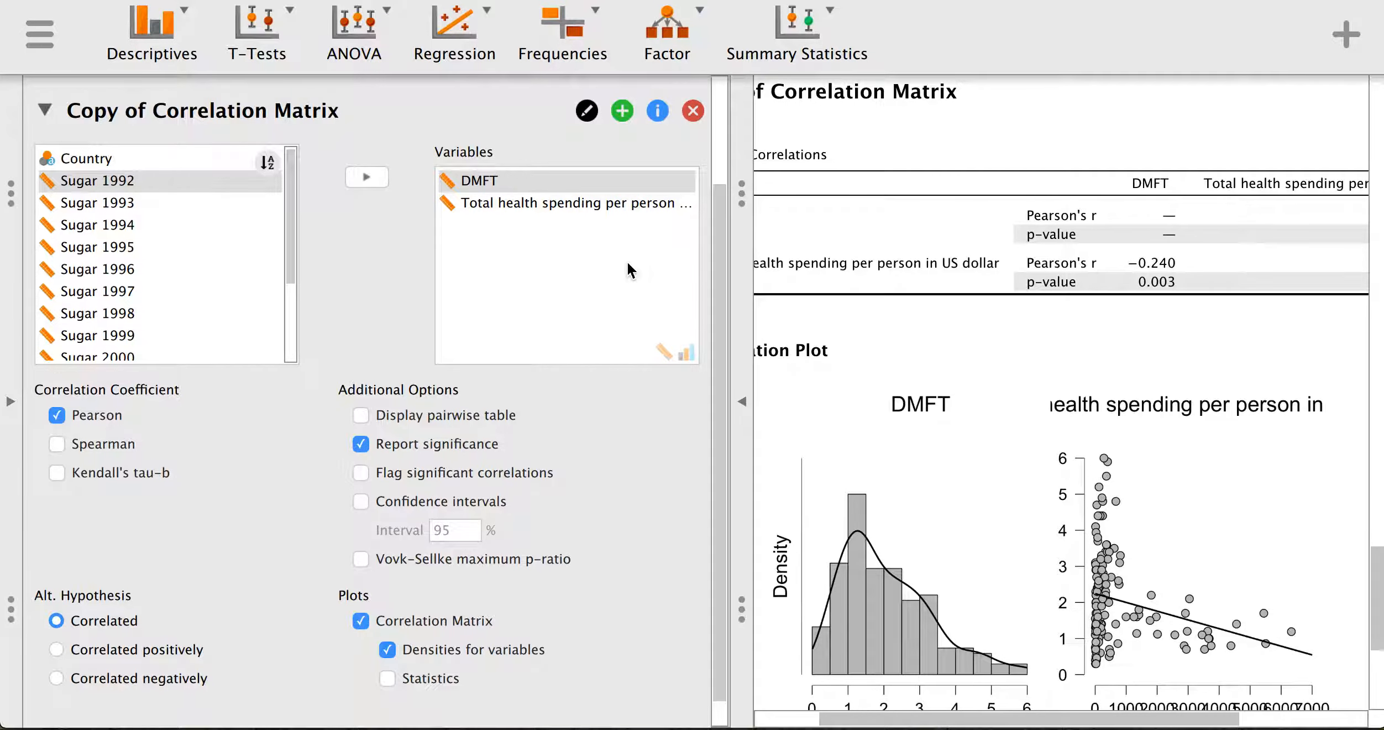
scroll(521, 186, "up", 3)
- Add a Descriptive Statistics analysis and scroll up to the health spending/DMFT table (means 682.547, 2.078)
left_click(155, 39)
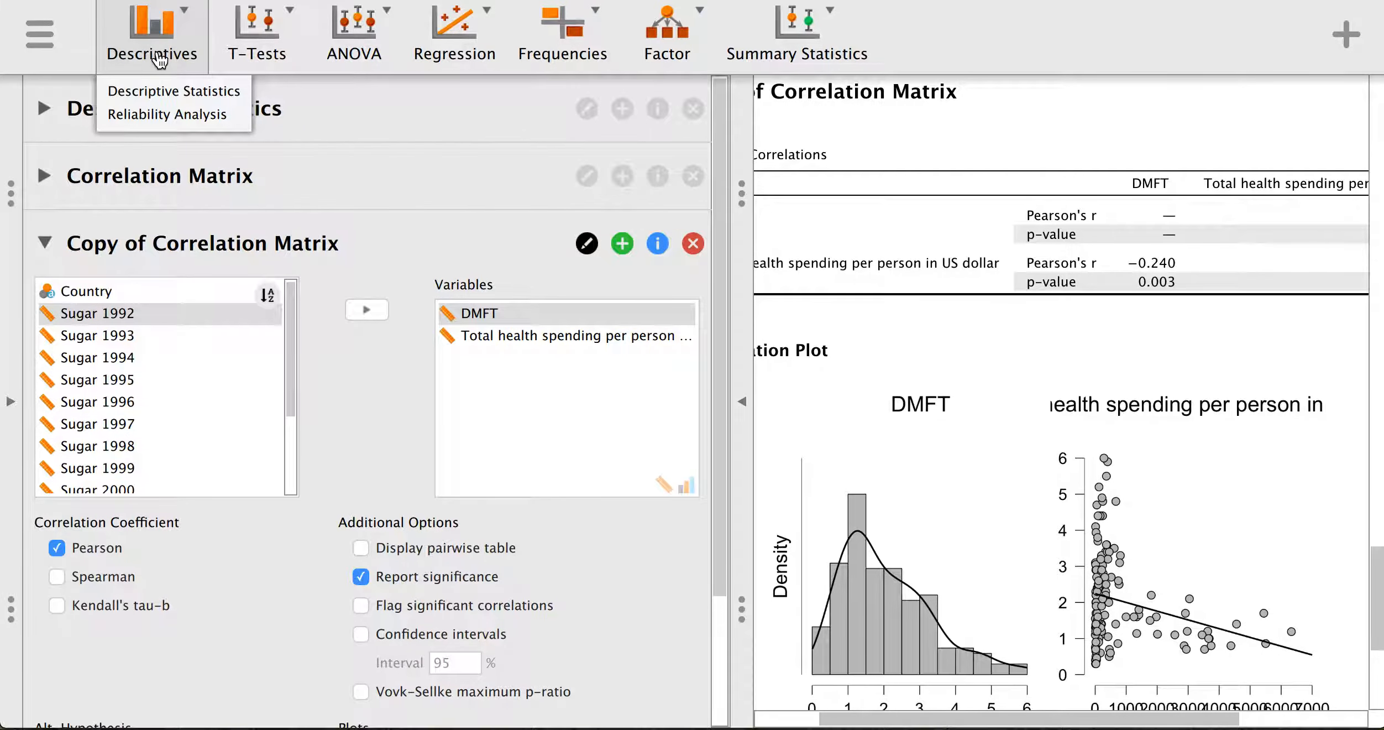
left_click(160, 92)
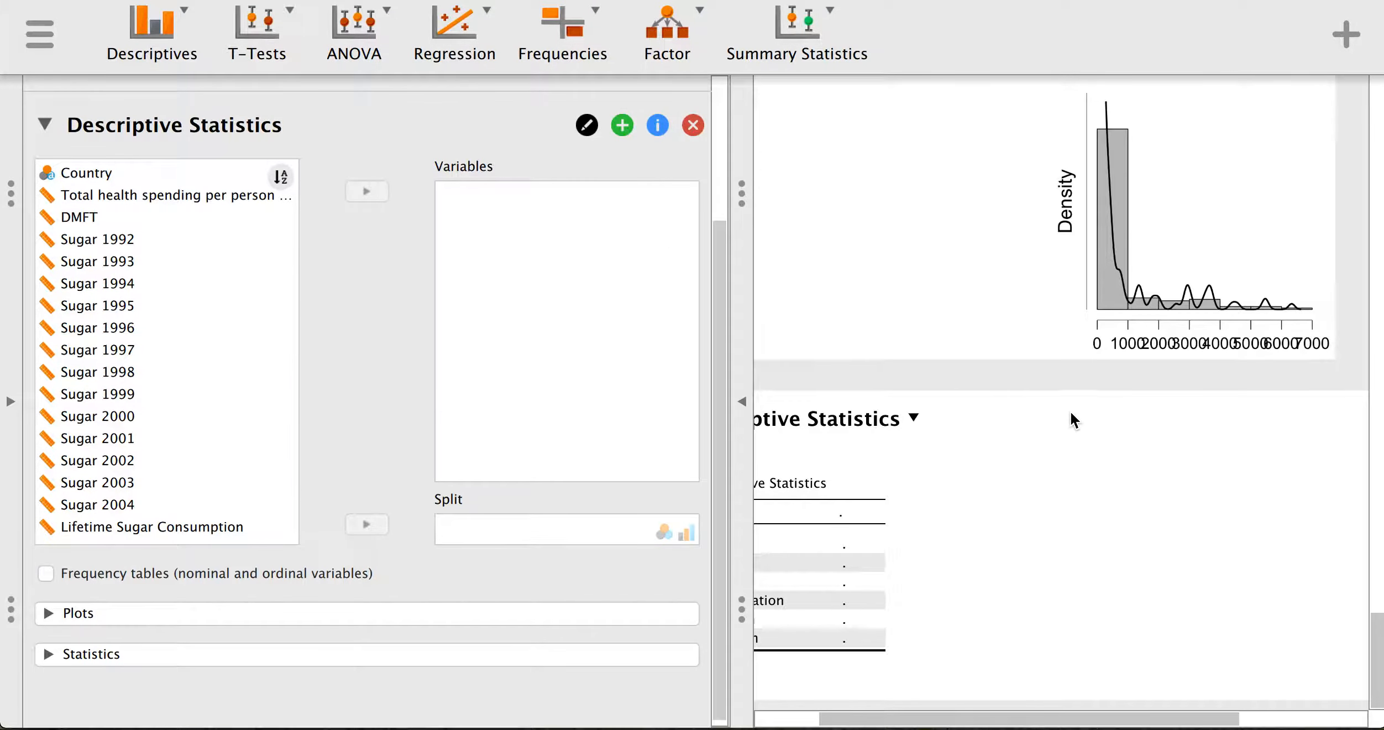
scroll(1103, 418, "up", 5)
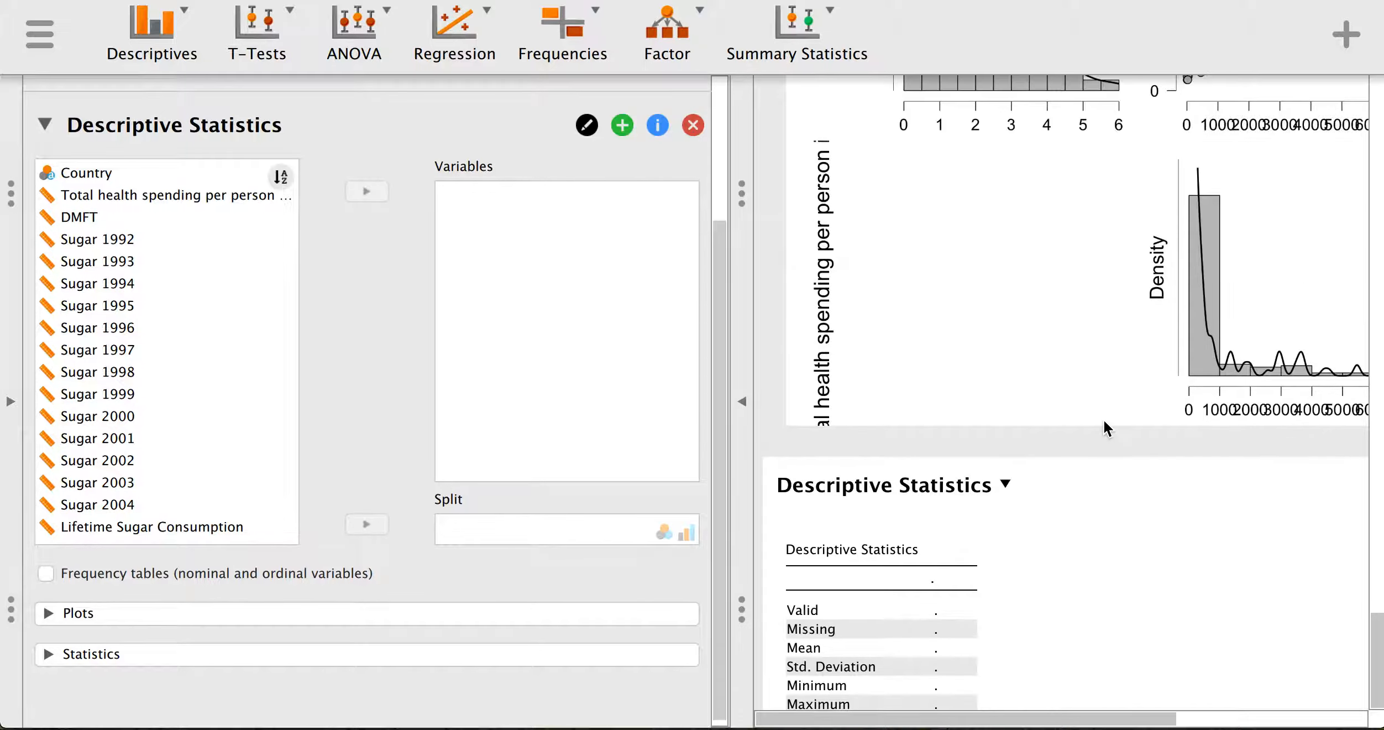
scroll(1100, 421, "up", 10)
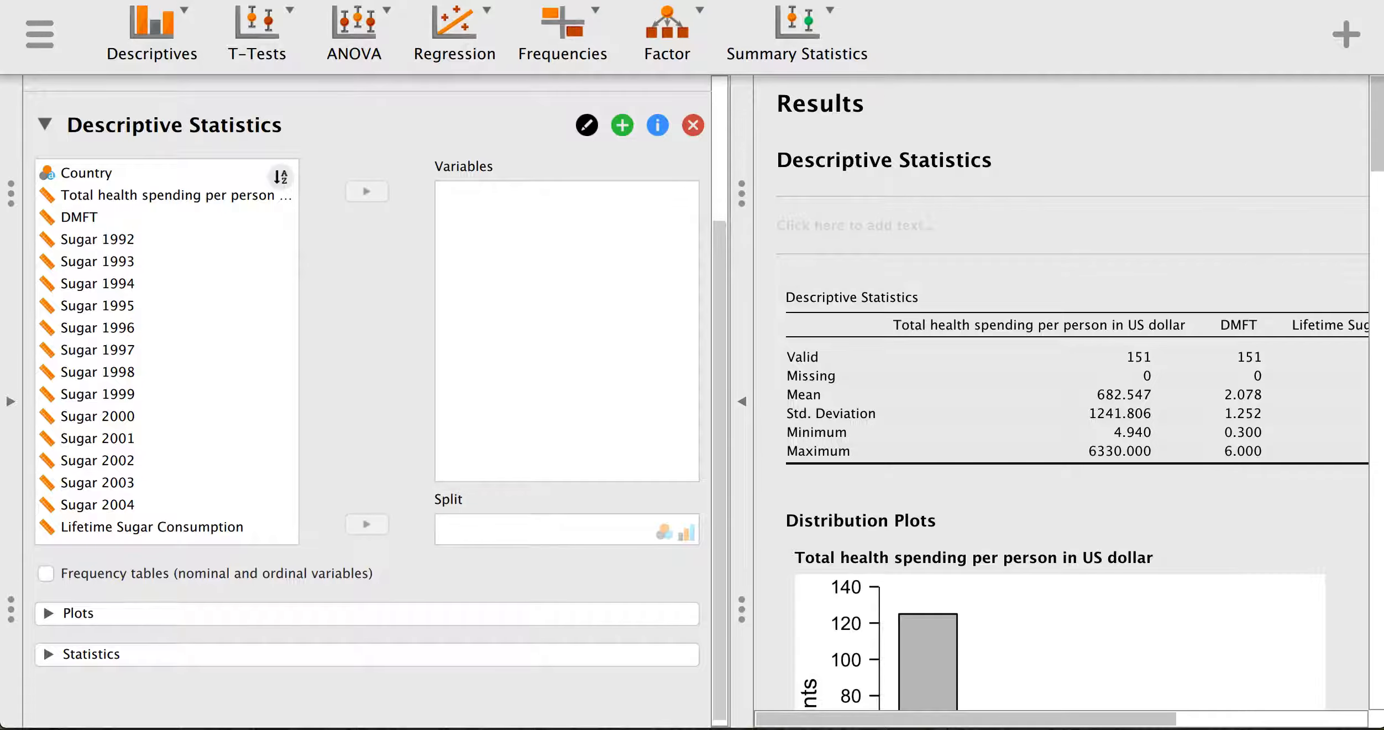
- Scroll down through the Word report, then switch back to JASP's Descriptive Statistics results
left_click_drag(500, 728, 845, 1)
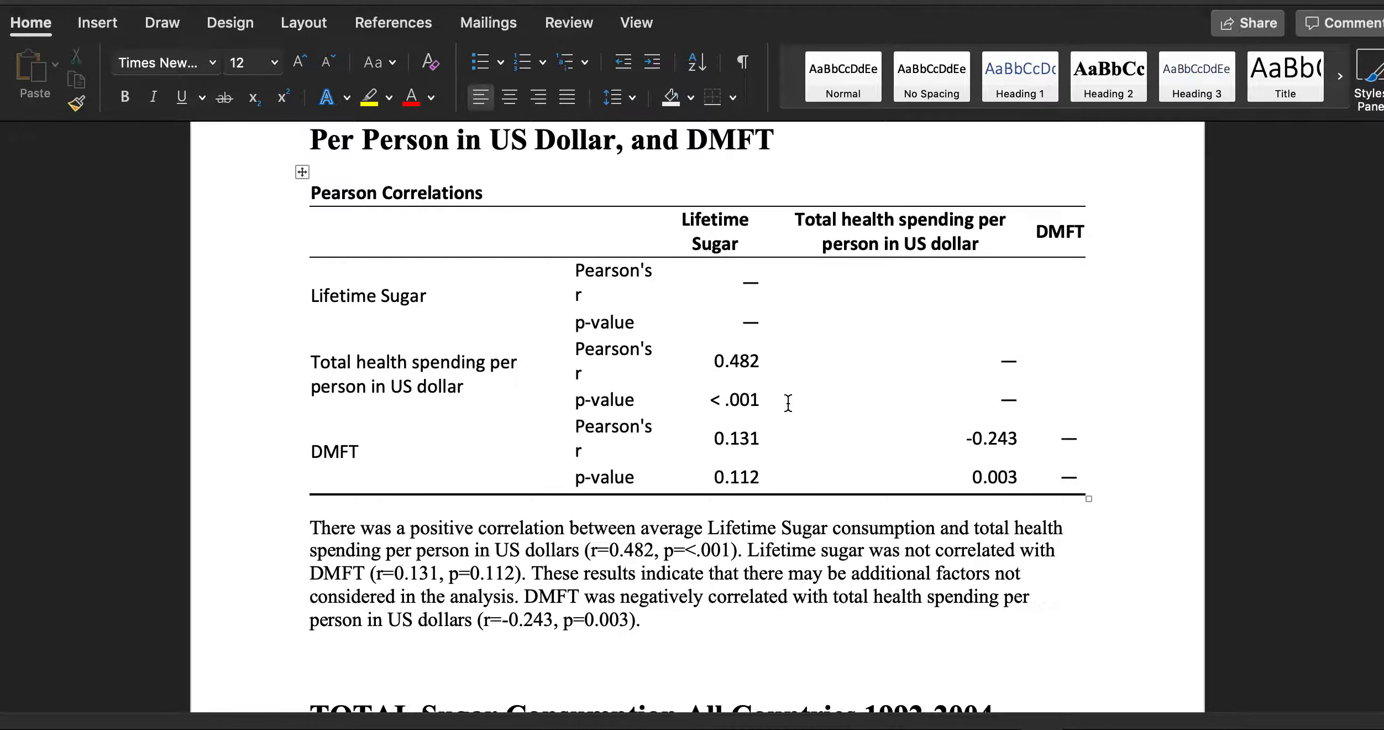
scroll(788, 402, "down", 10)
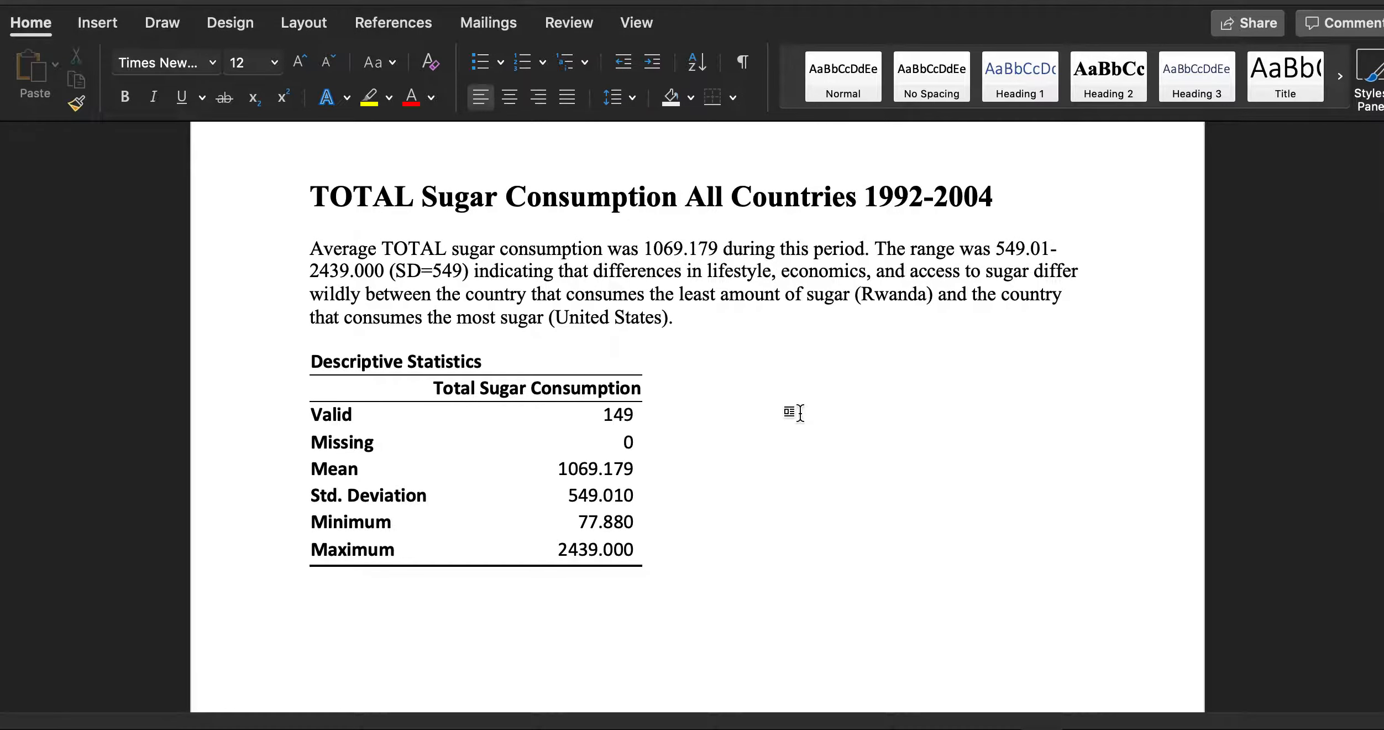
scroll(794, 412, "down", 3)
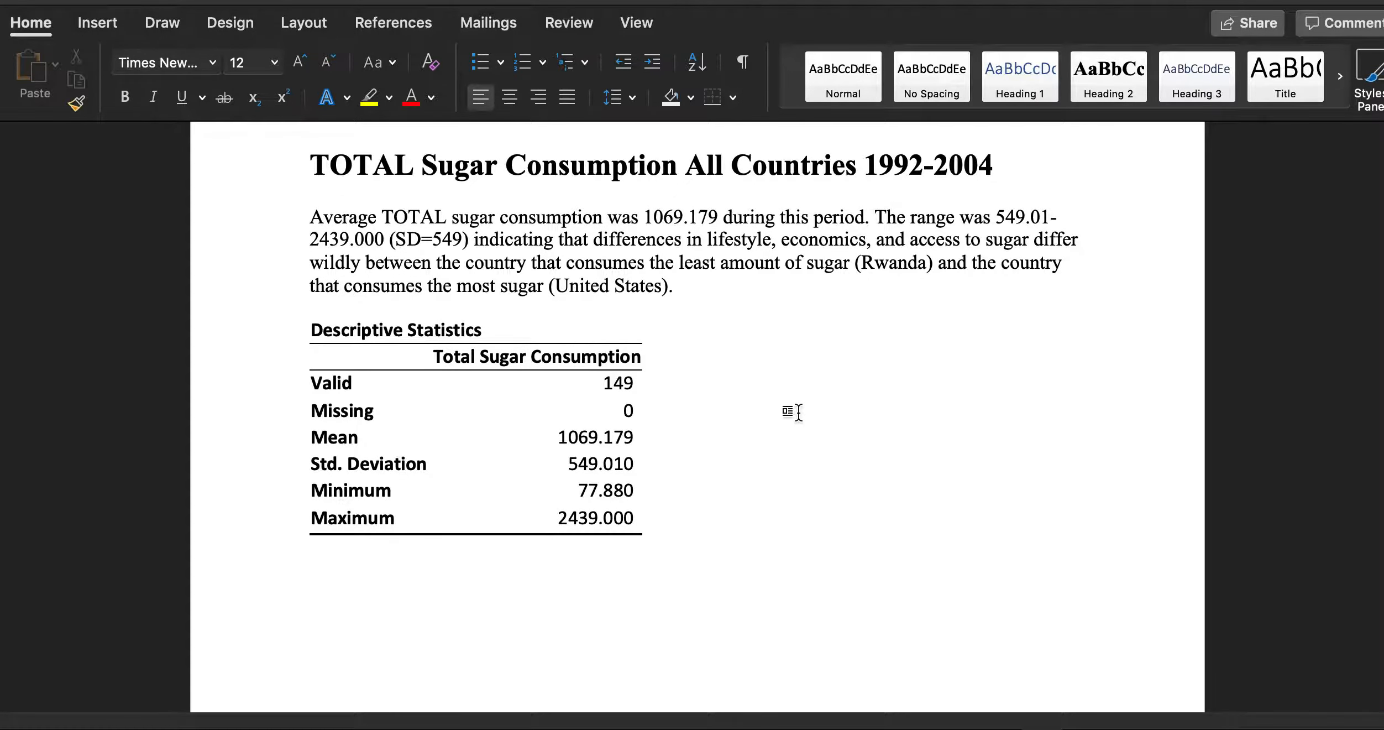
scroll(798, 413, "down", 1)
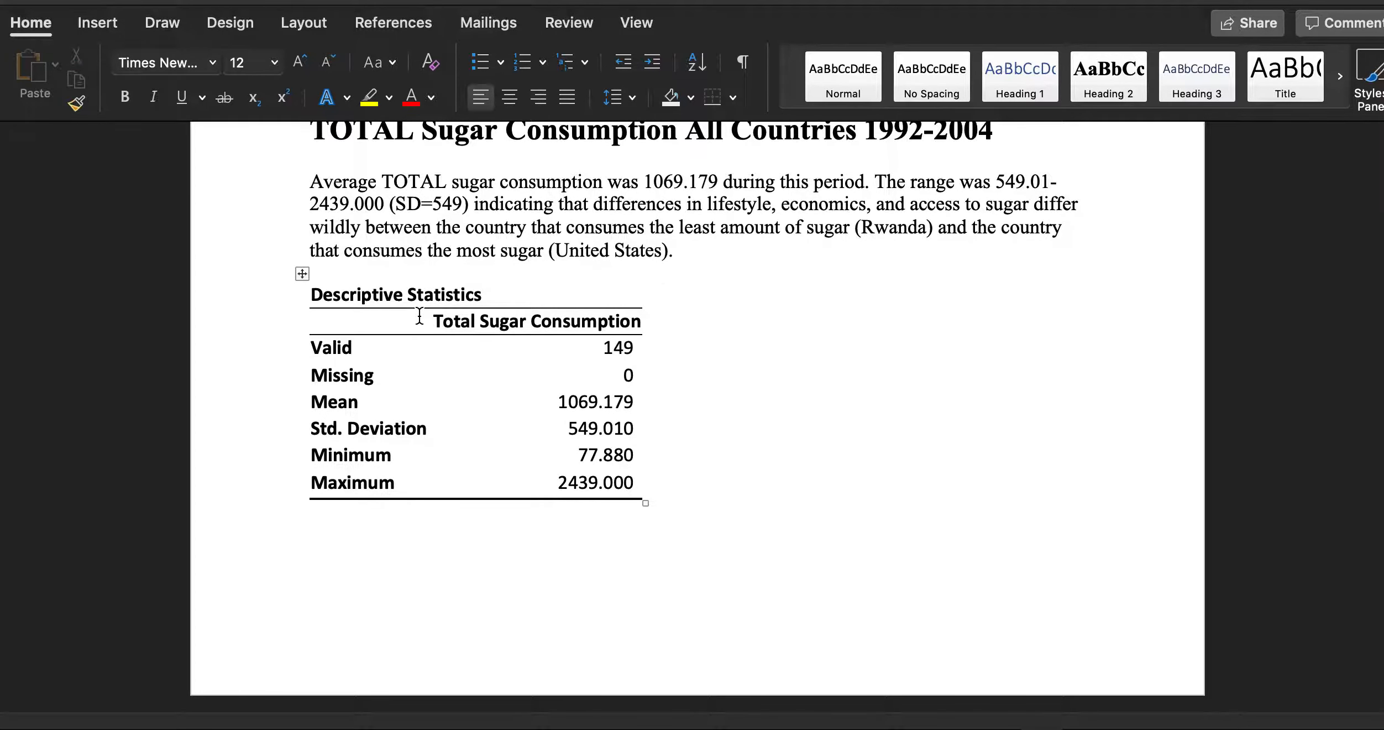
scroll(424, 320, "down", 2)
scroll(424, 321, "down", 15)
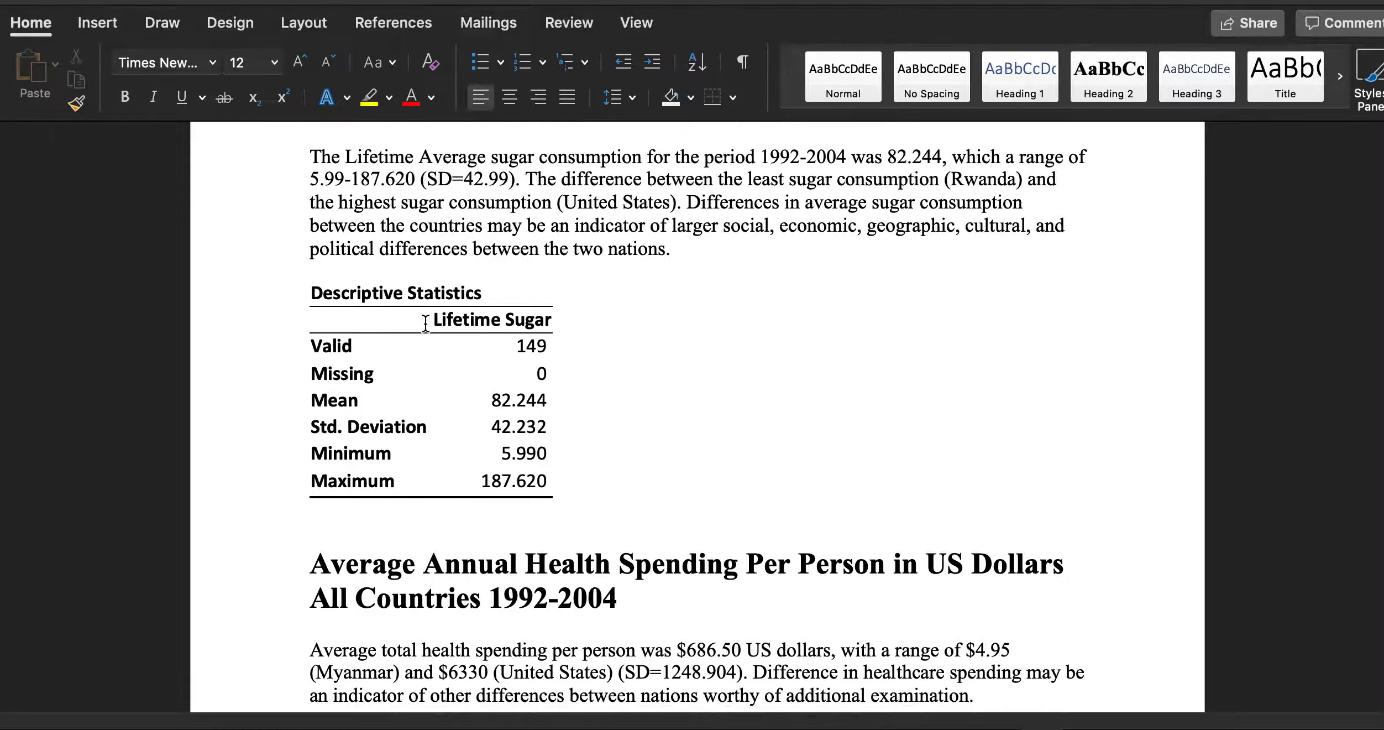
scroll(426, 323, "down", 10)
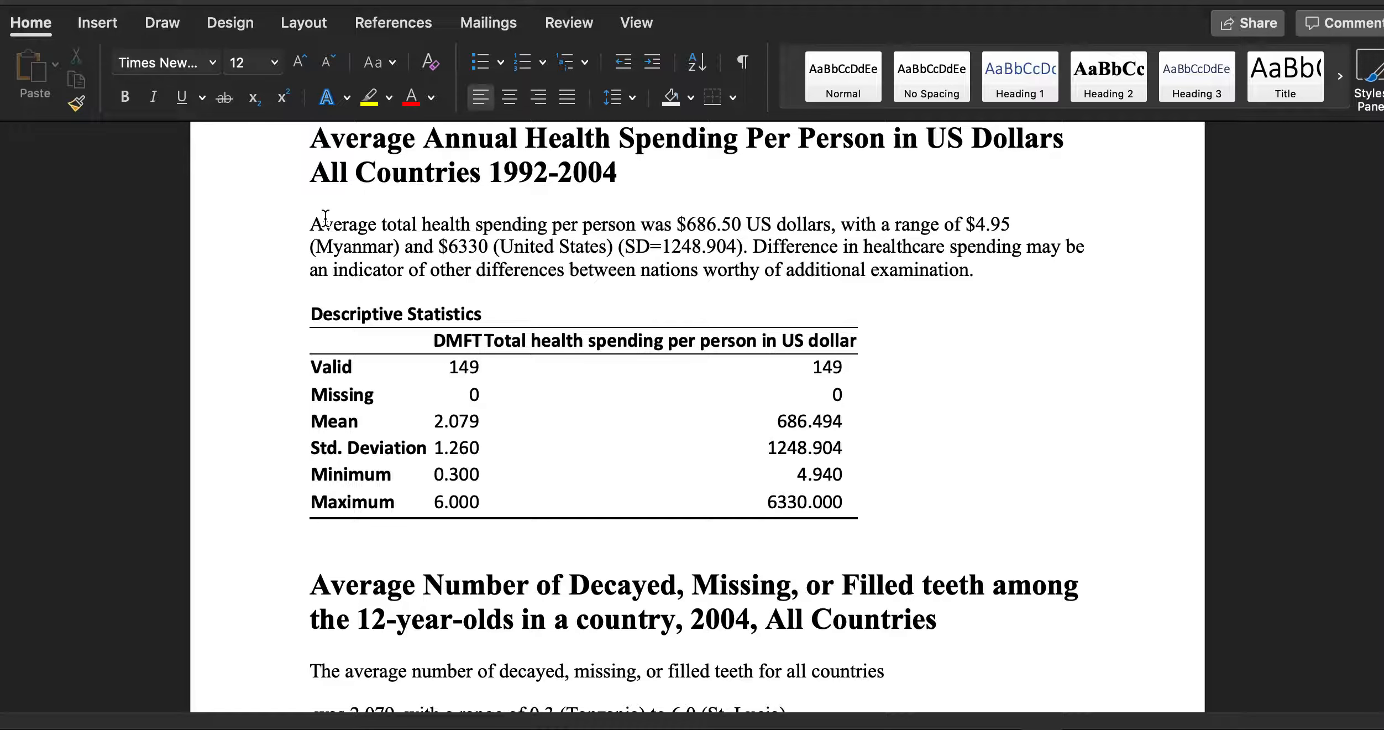
key("ctrl+Left")
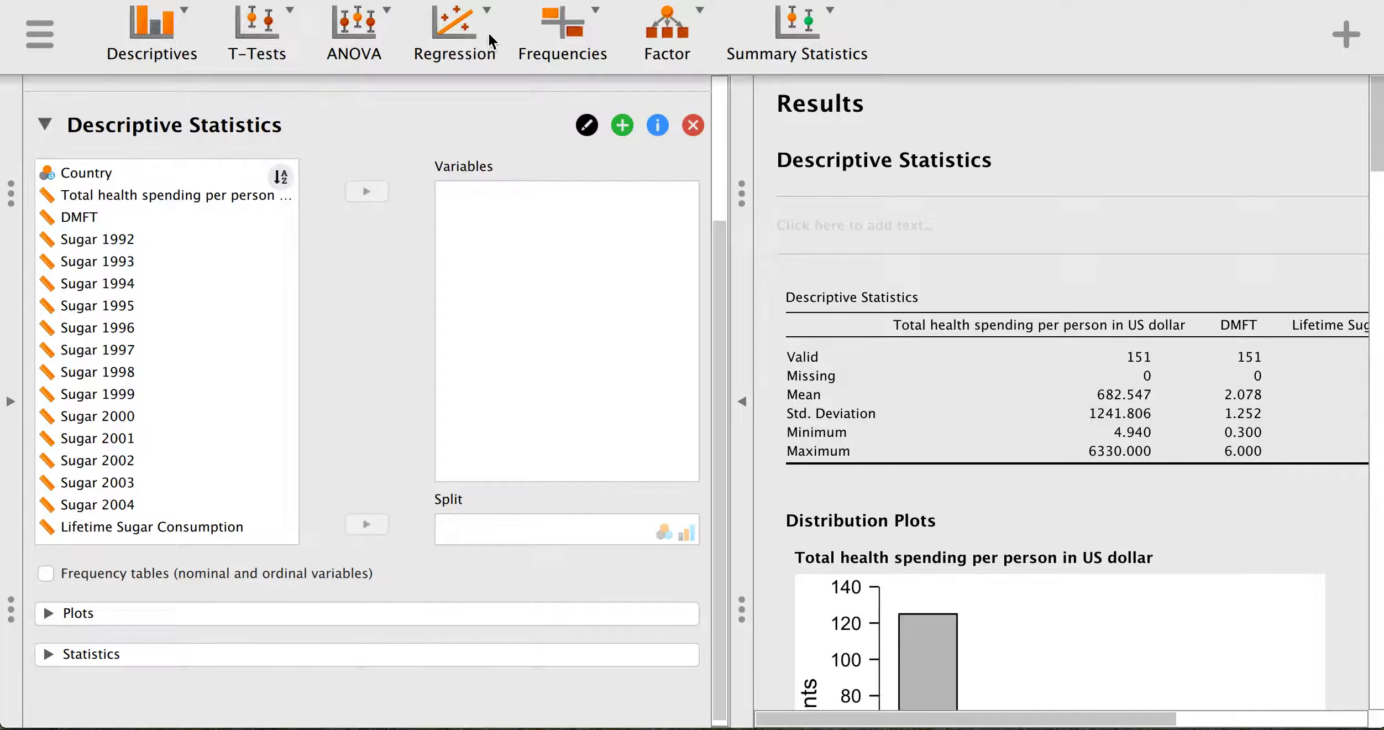
- Review the DMFT–health spending correlation tables and plot (r = −0.240, p = 0.003) in JASP
left_click(464, 44)
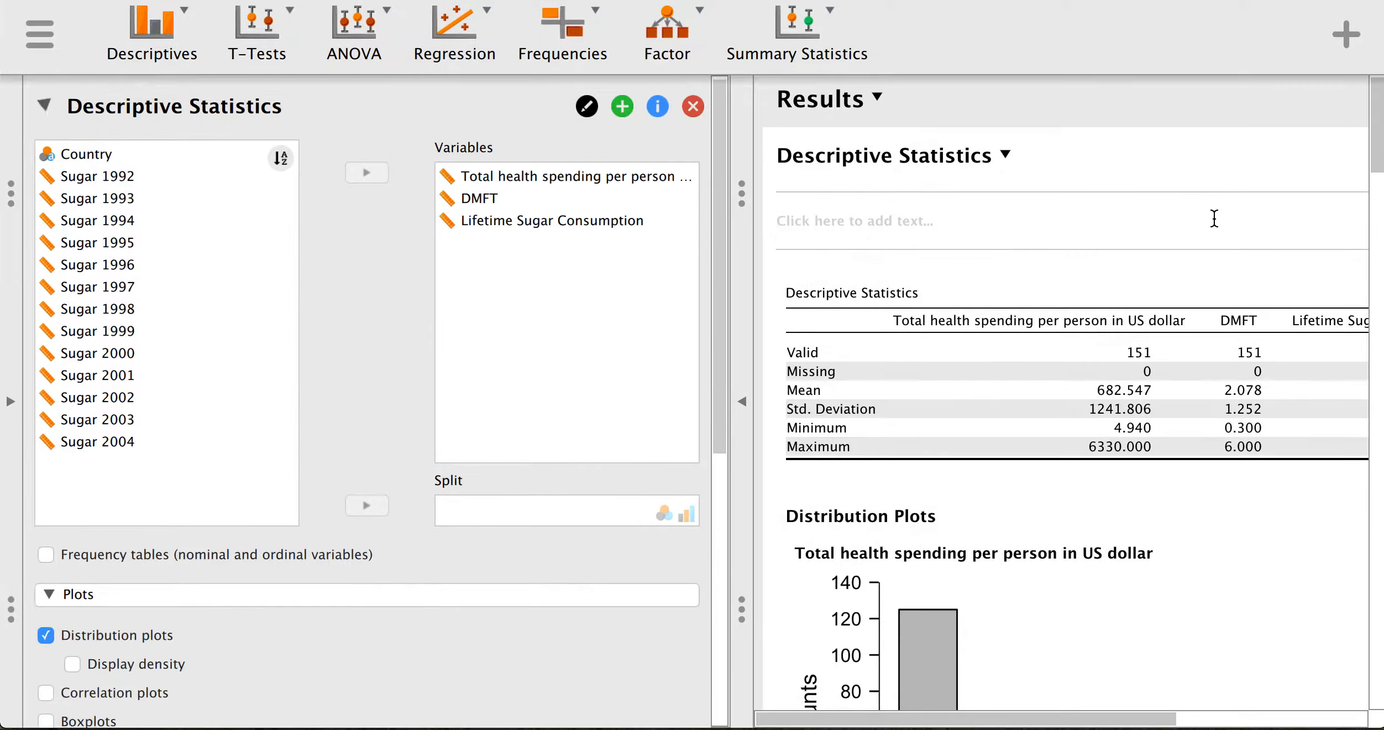
scroll(1214, 219, "down", 15)
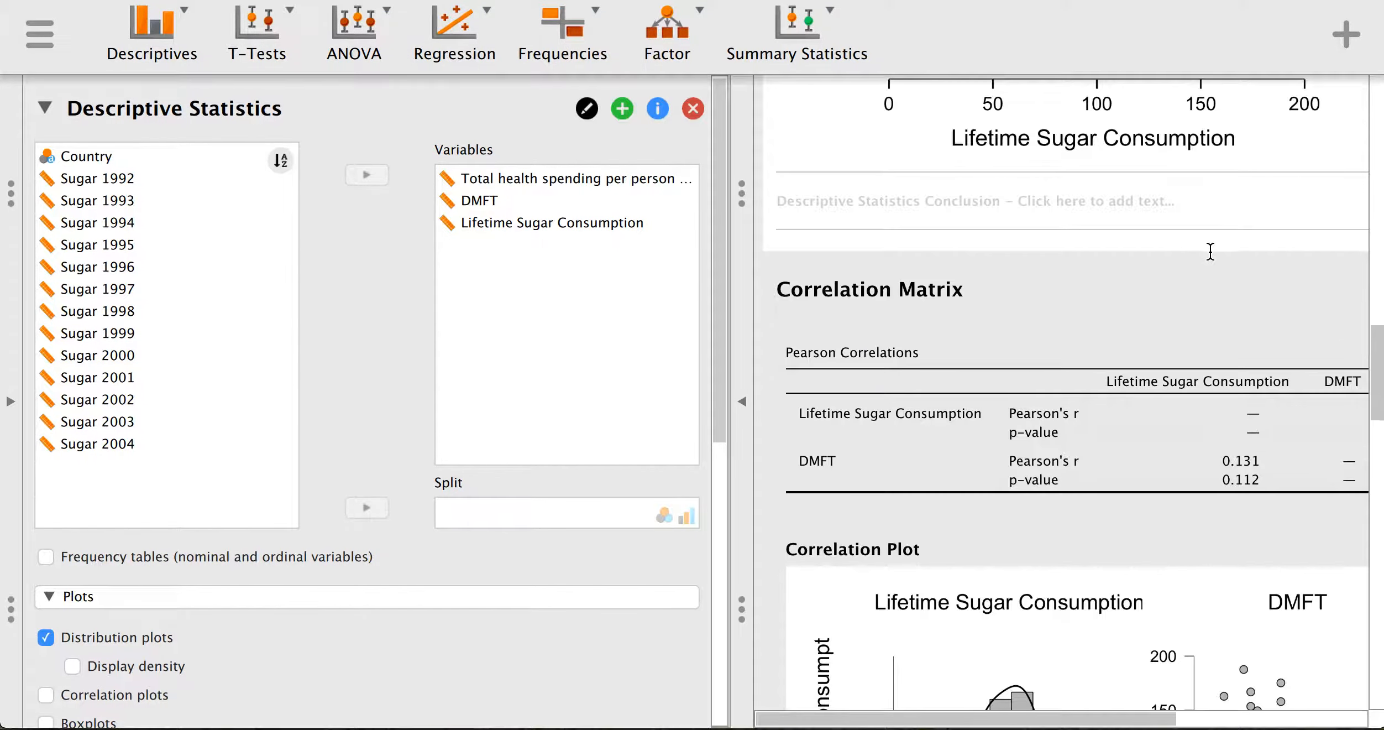
scroll(1211, 252, "up", 7)
scroll(1211, 251, "down", 6)
scroll(1210, 252, "up", 2)
scroll(1210, 251, "up", 1)
scroll(1220, 475, "down", 10)
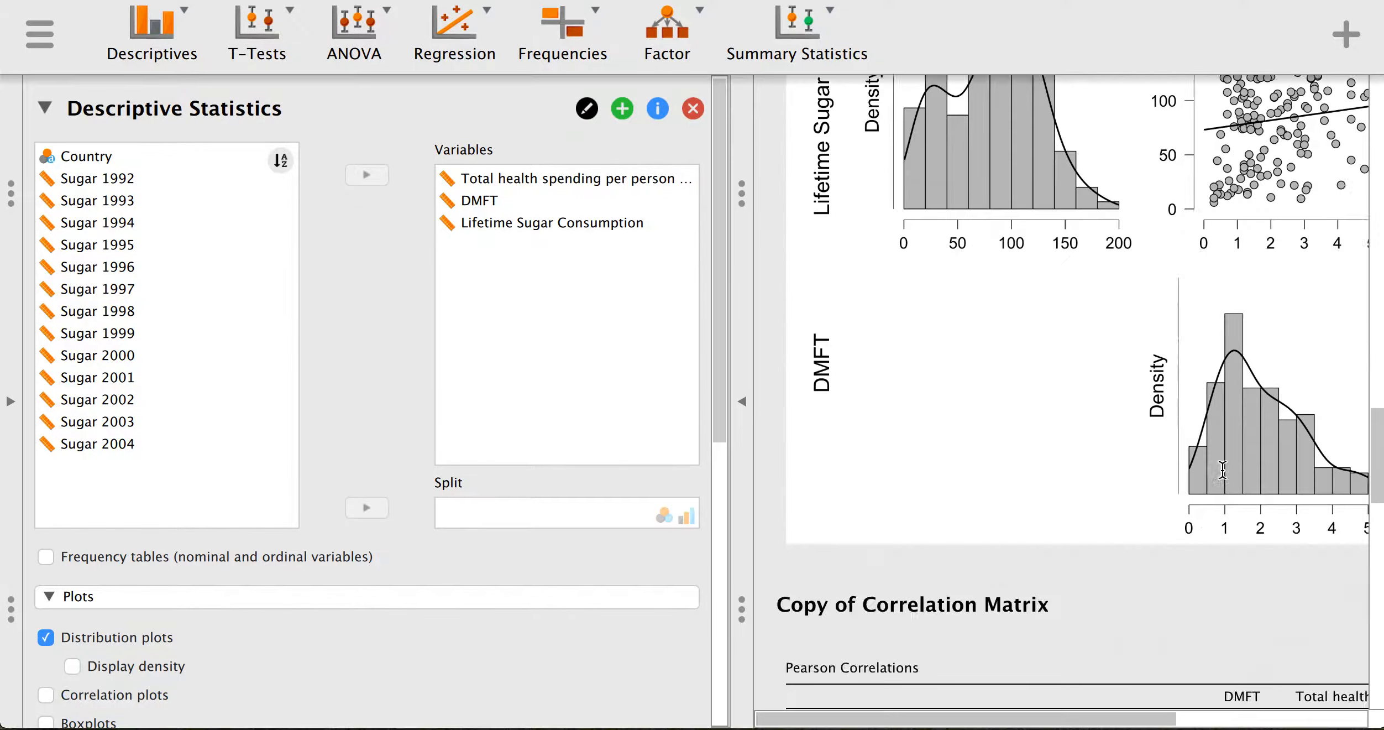
scroll(1221, 473, "down", 8)
scroll(1205, 420, "up", 5)
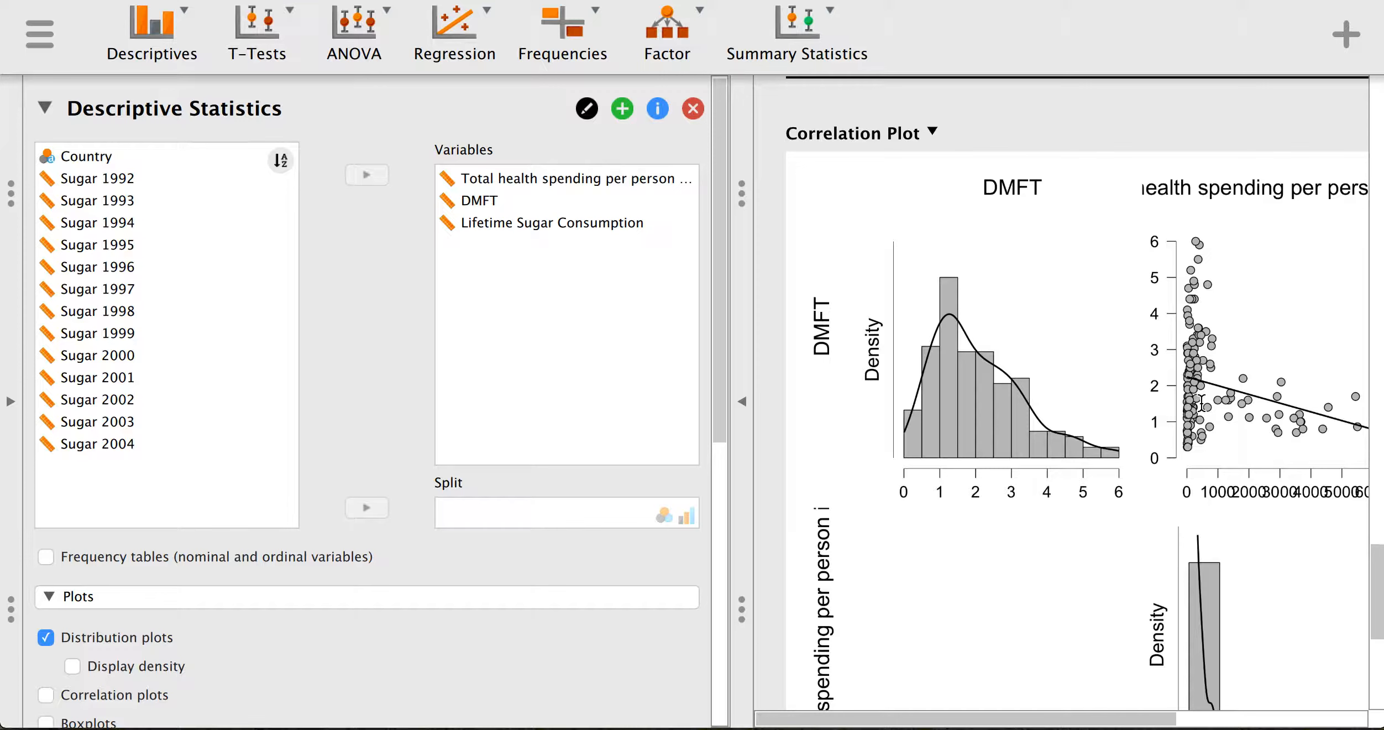
scroll(1202, 404, "up", 1)
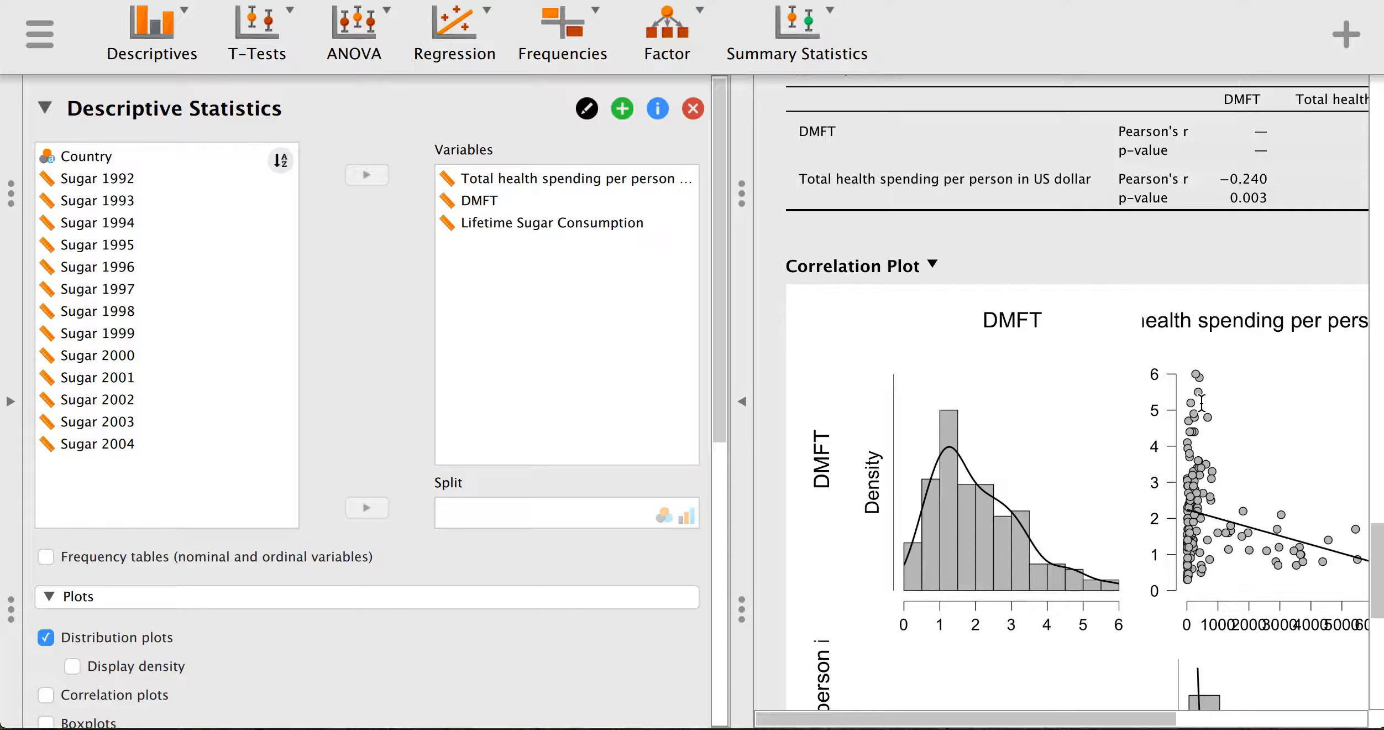
scroll(1257, 577, "down", 3)
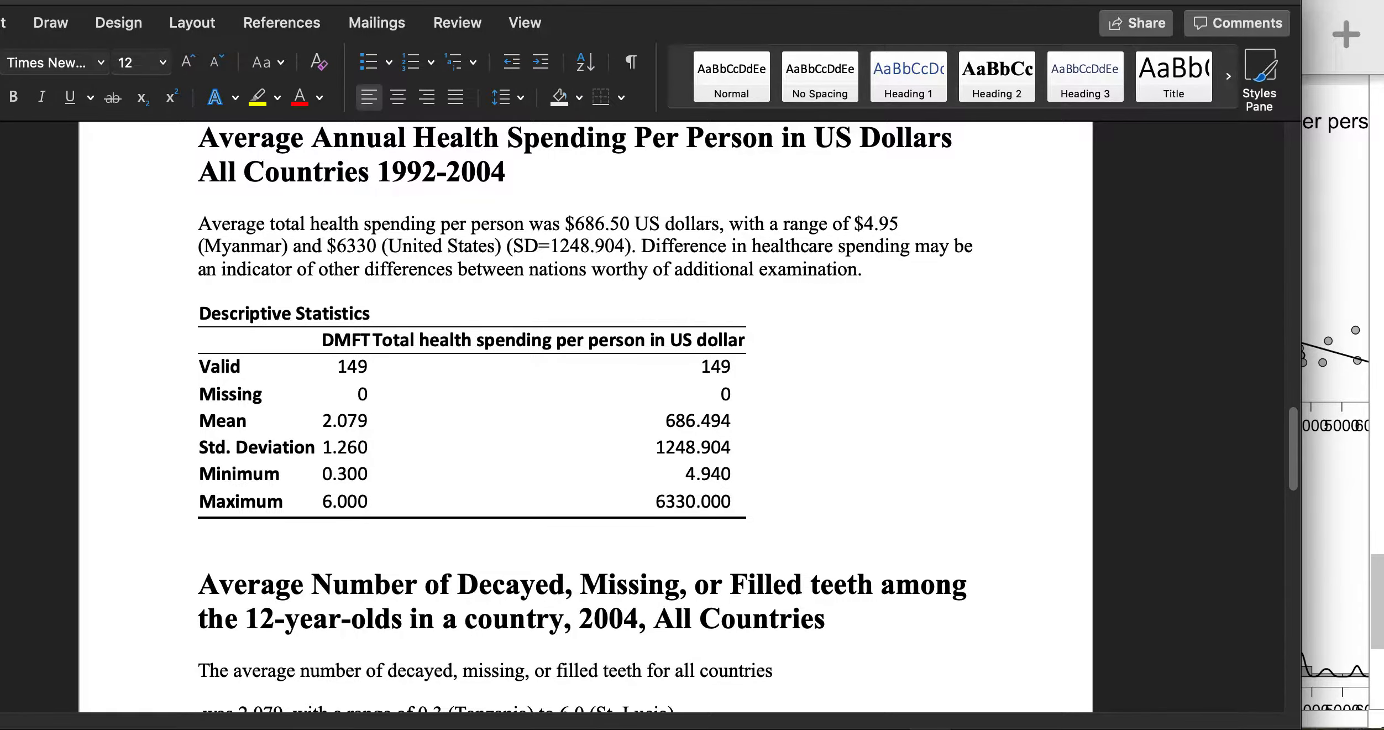
scroll(394, 304, "down", 15)
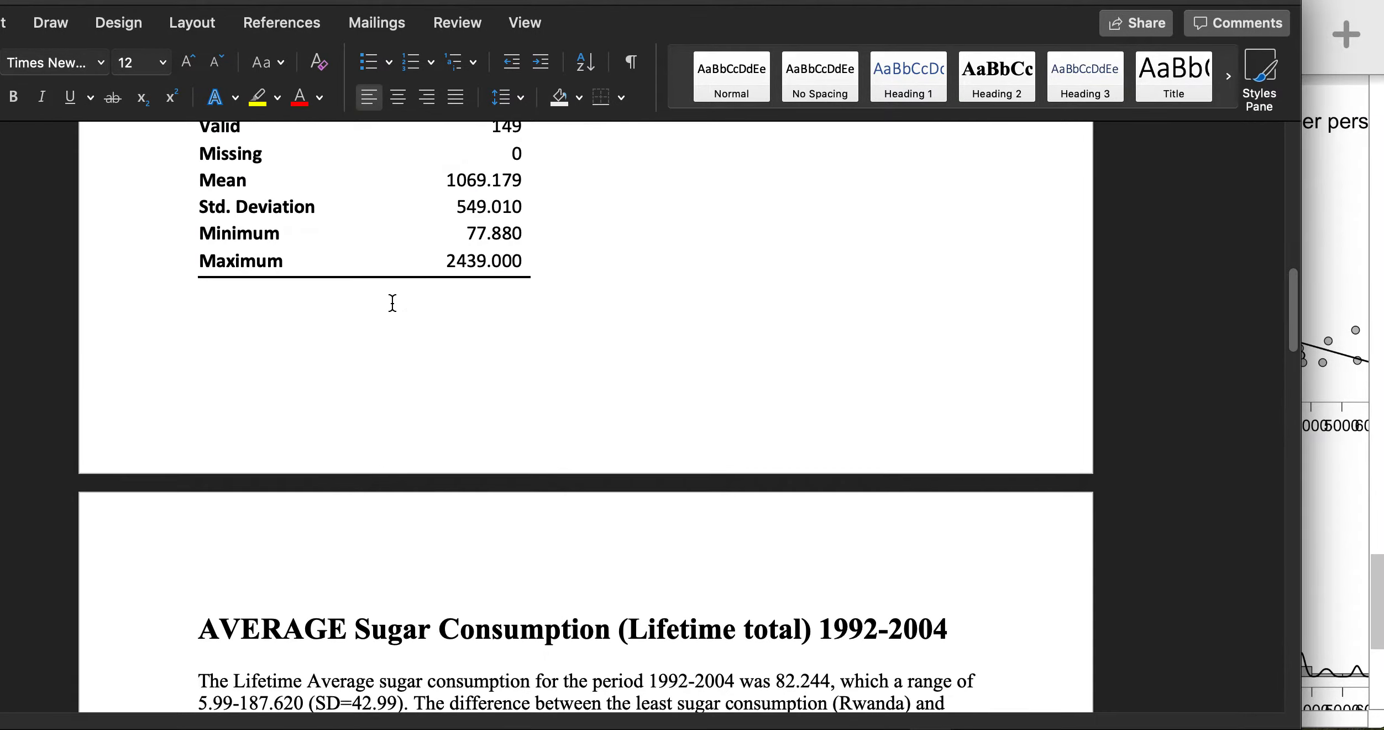
scroll(393, 307, "down", 5)
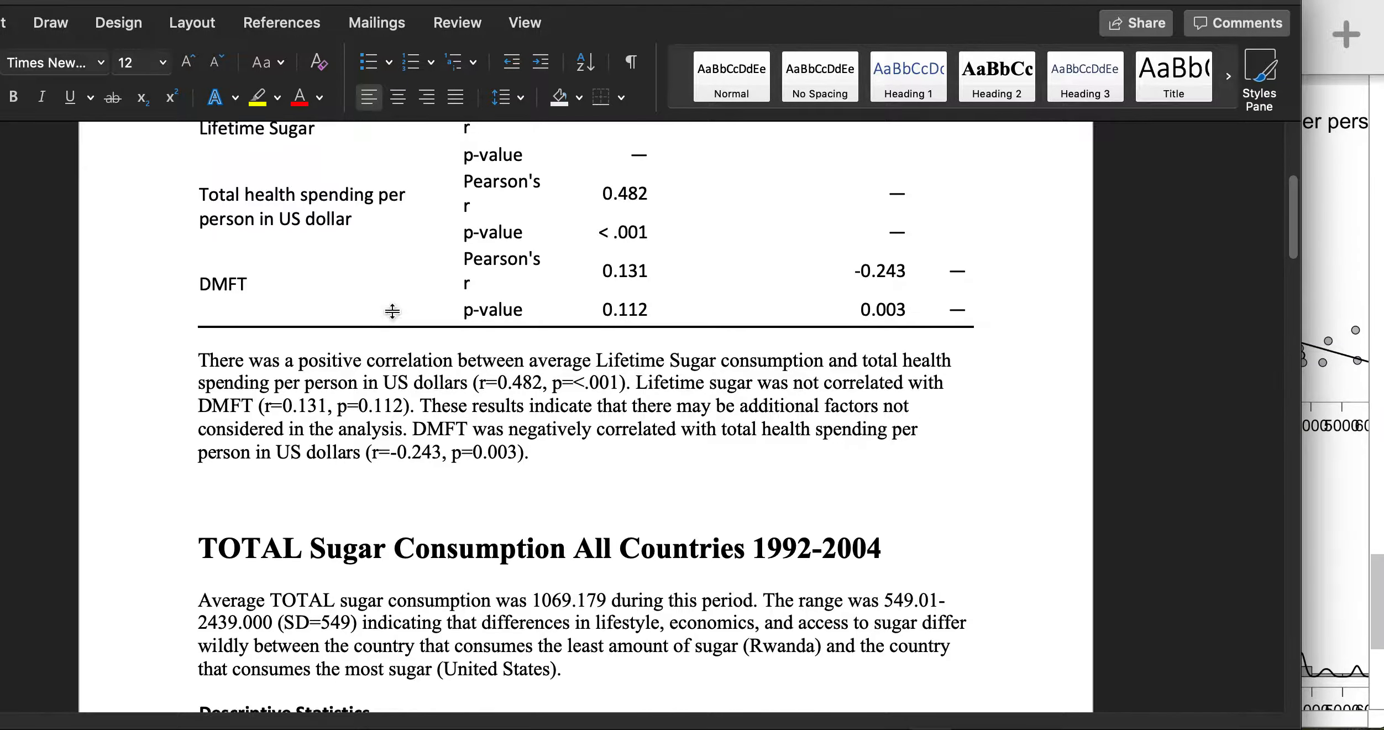
scroll(389, 387, "up", 4)
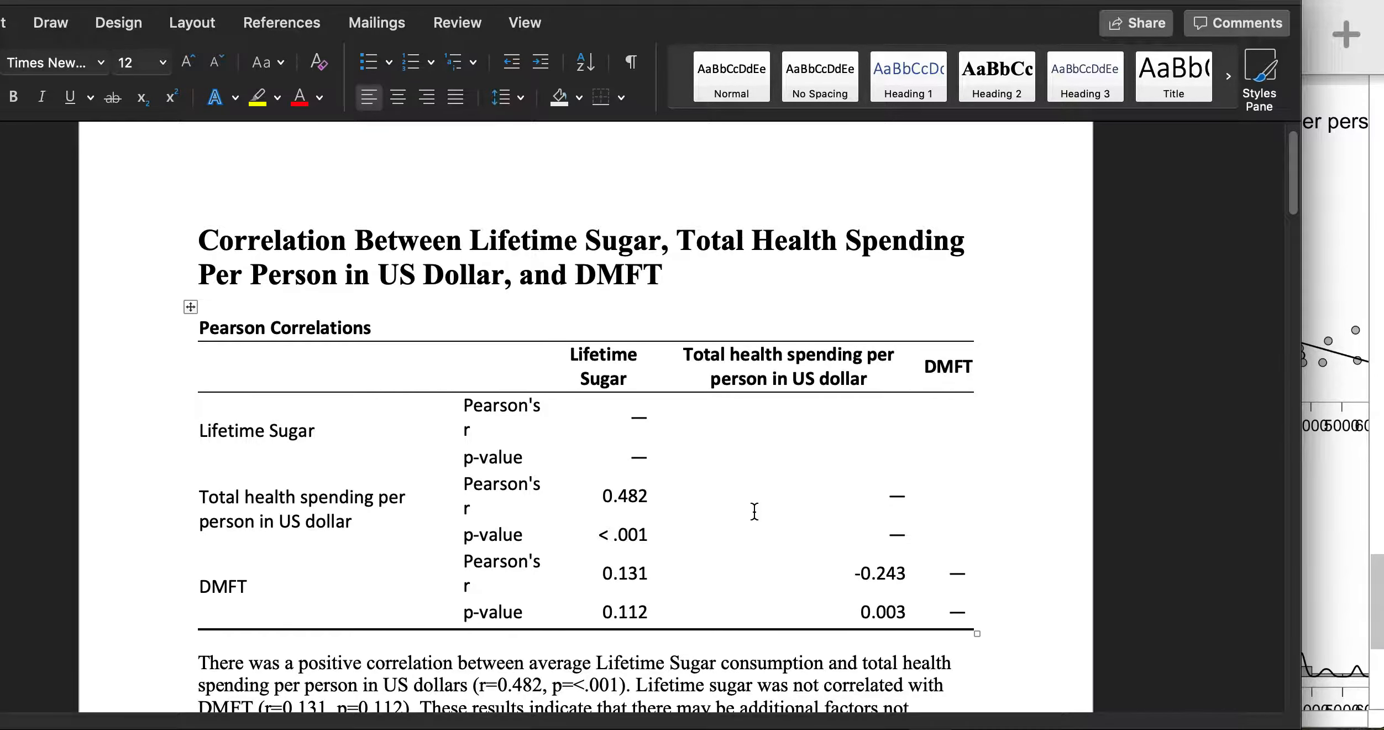
scroll(735, 514, "down", 2)
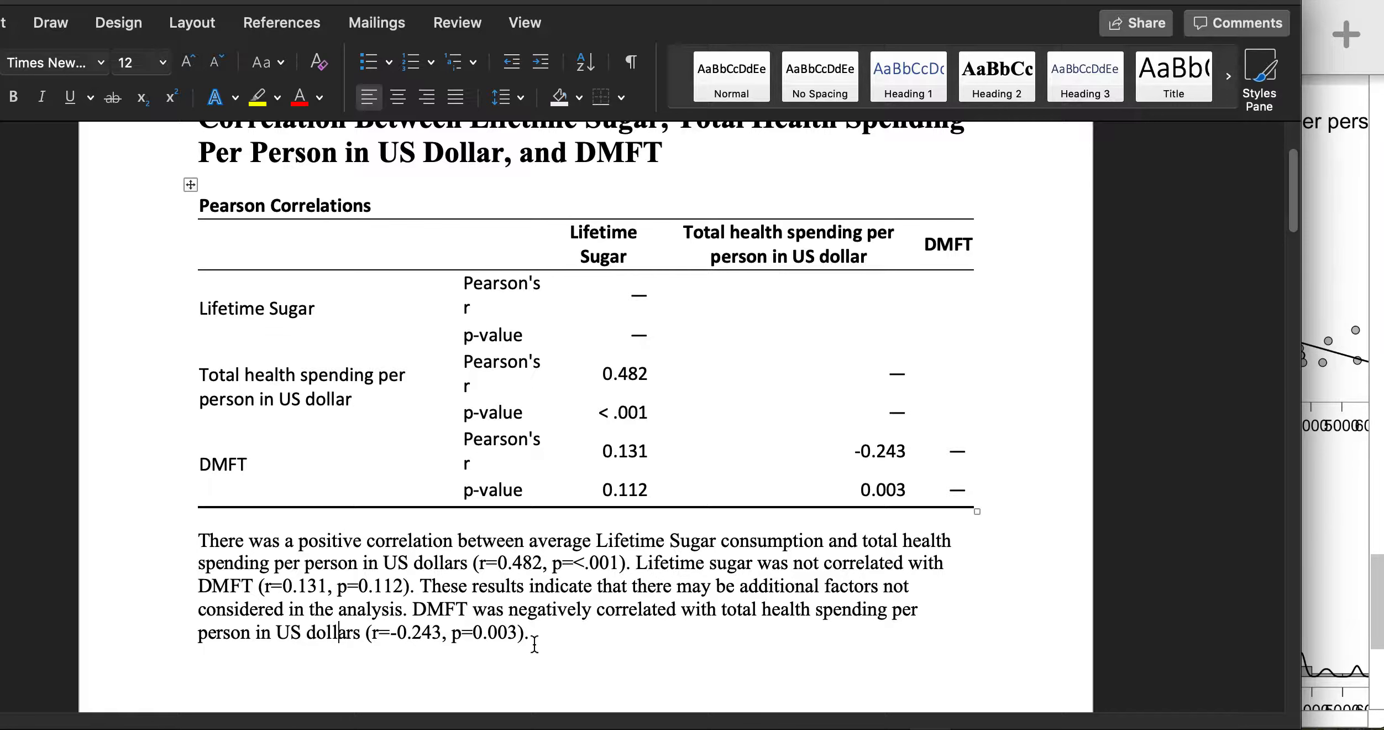
left_click_drag(414, 562, 669, 561)
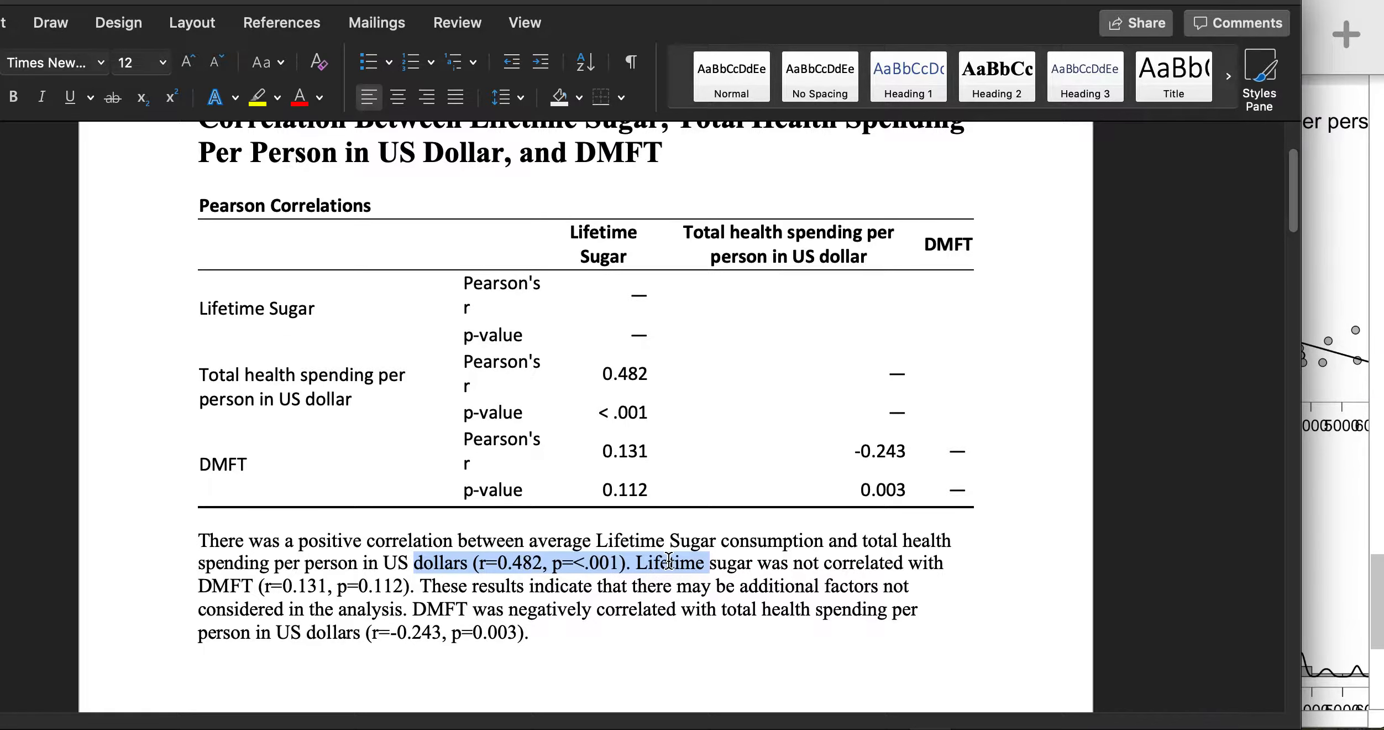
left_click(697, 198)
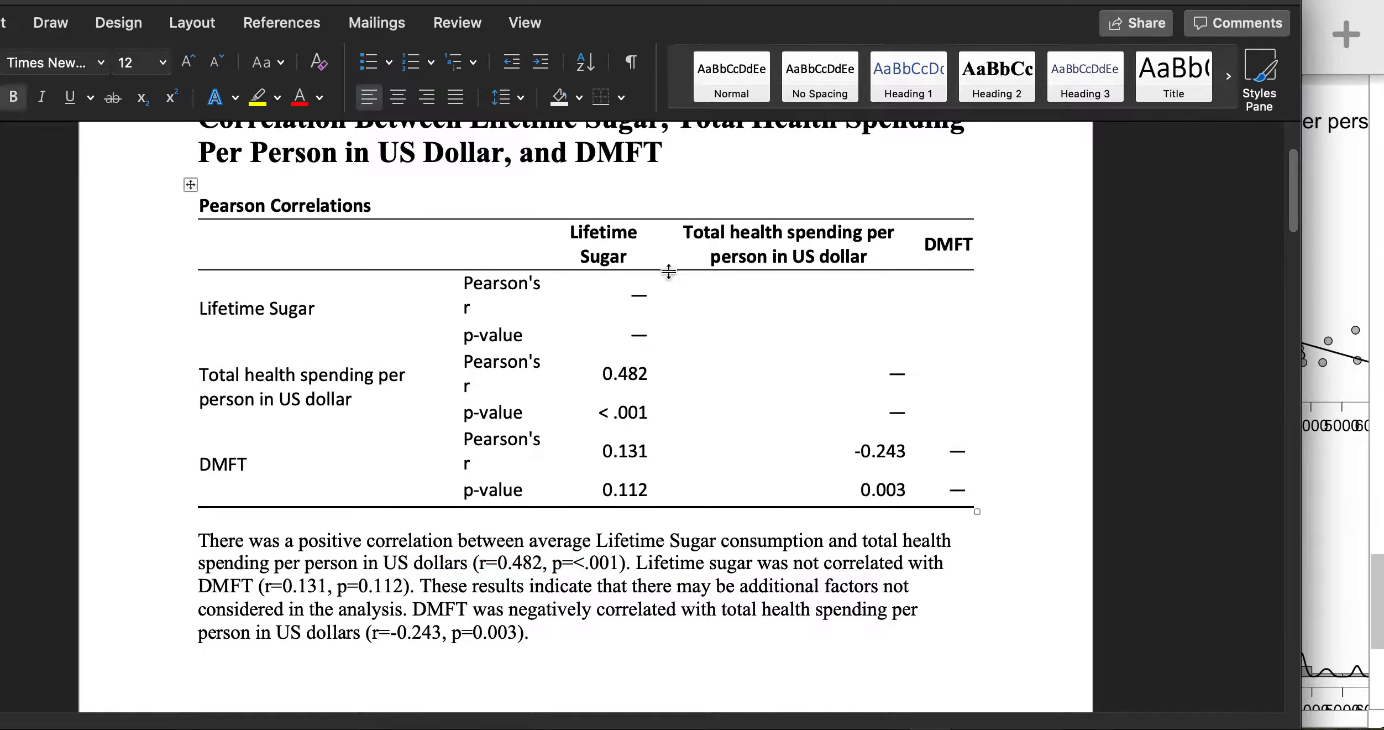
left_click(334, 522)
scroll(387, 439, "down", 3)
scroll(391, 445, "up", 5)
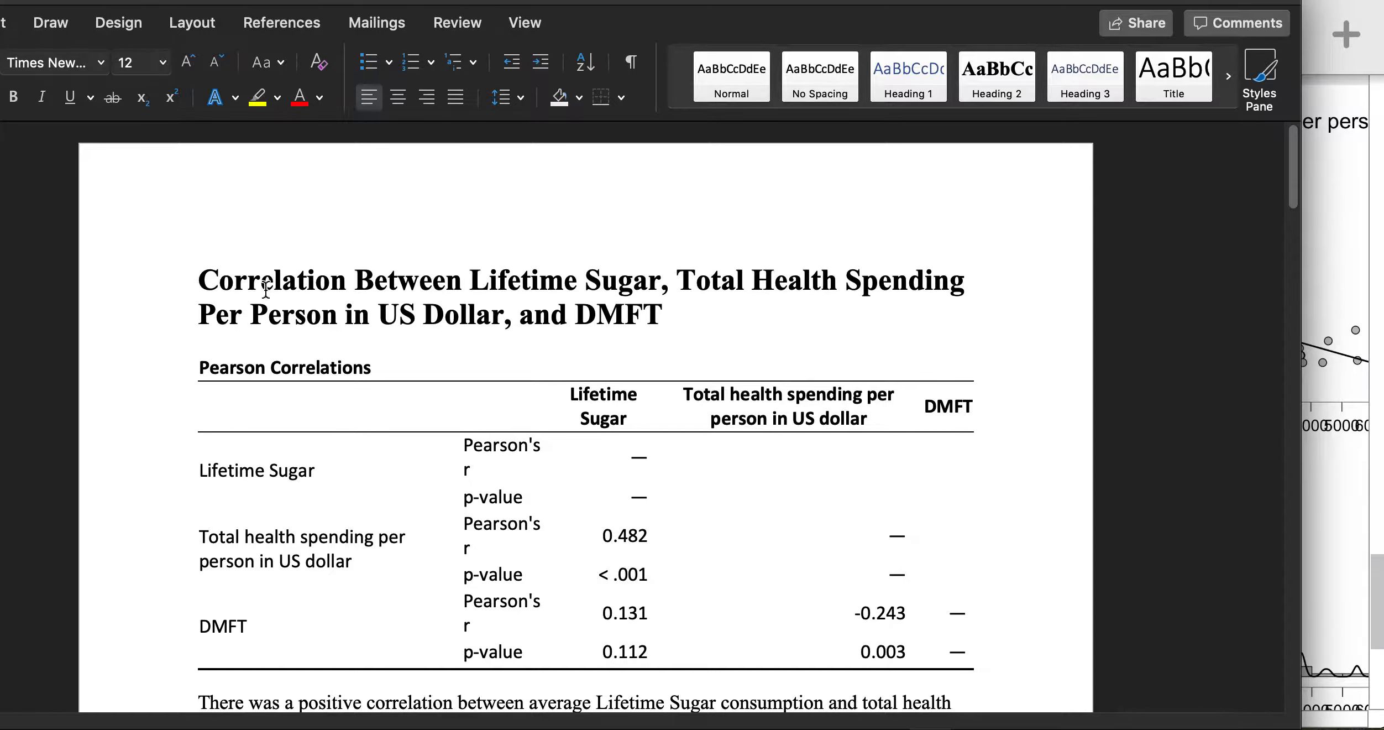
scroll(272, 340, "down", 5)
scroll(251, 436, "down", 5)
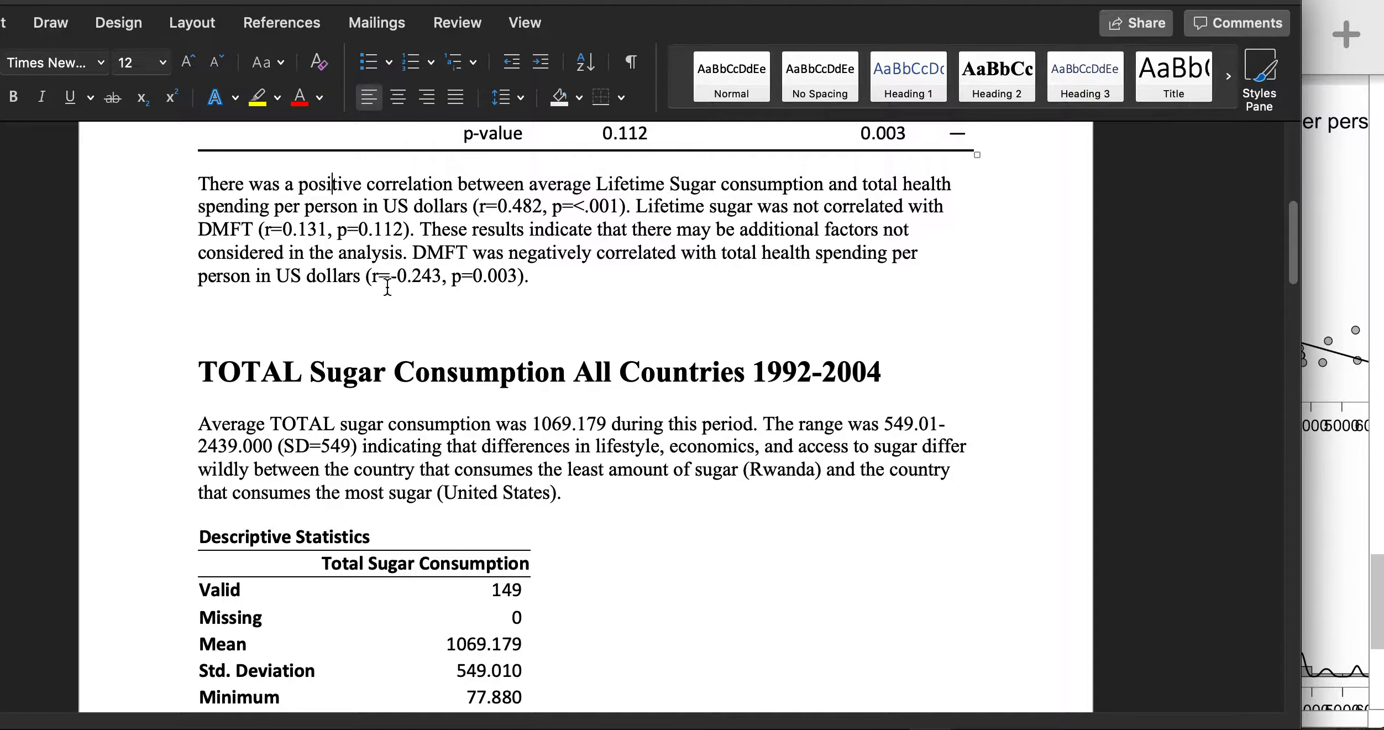
left_click_drag(202, 169, 425, 153)
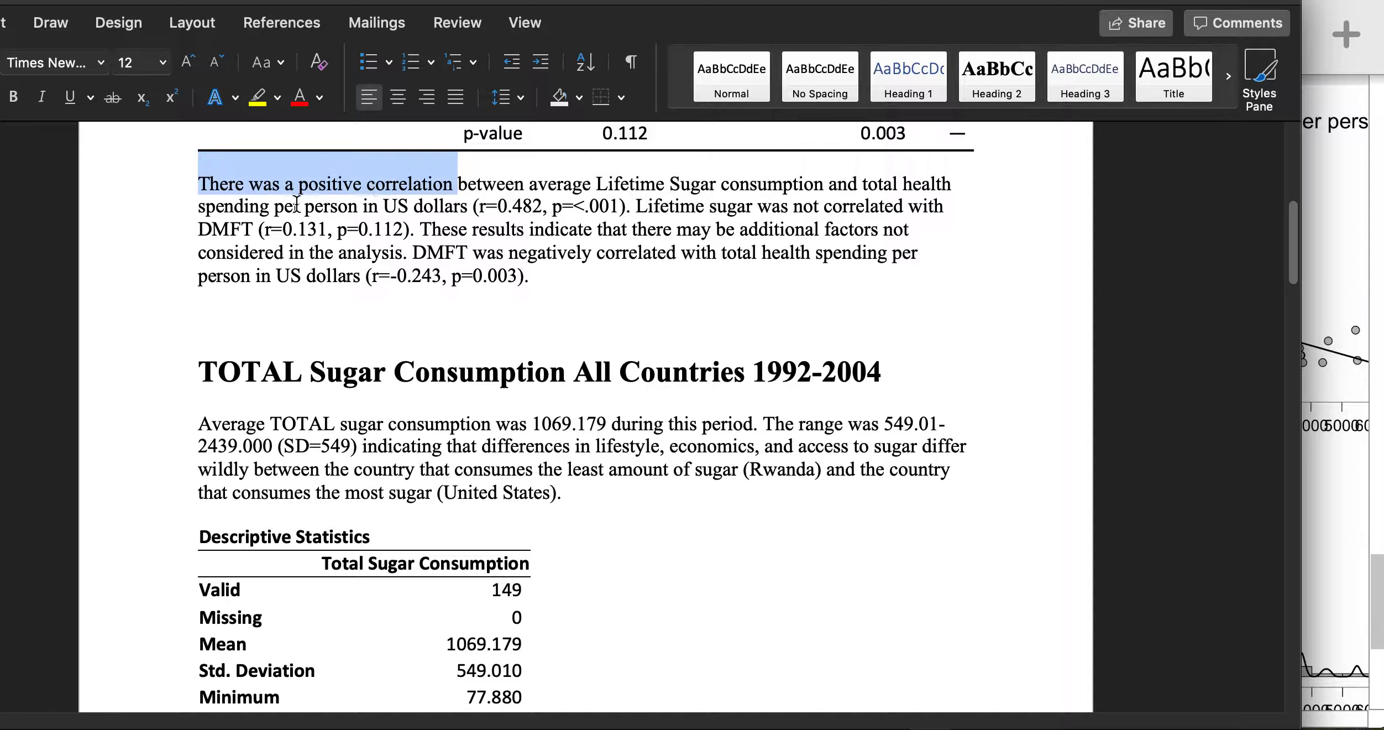
left_click(550, 184)
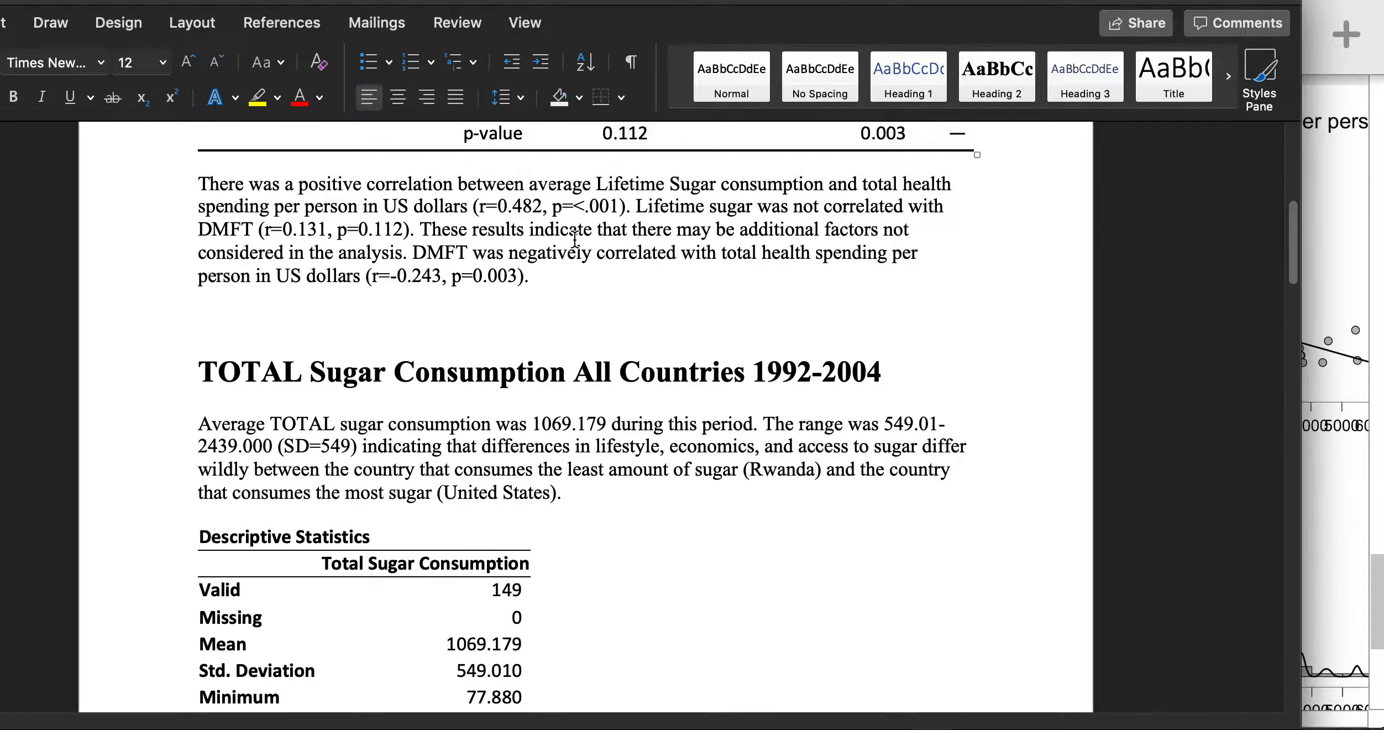
scroll(575, 244, "up", 3)
scroll(575, 243, "up", 1)
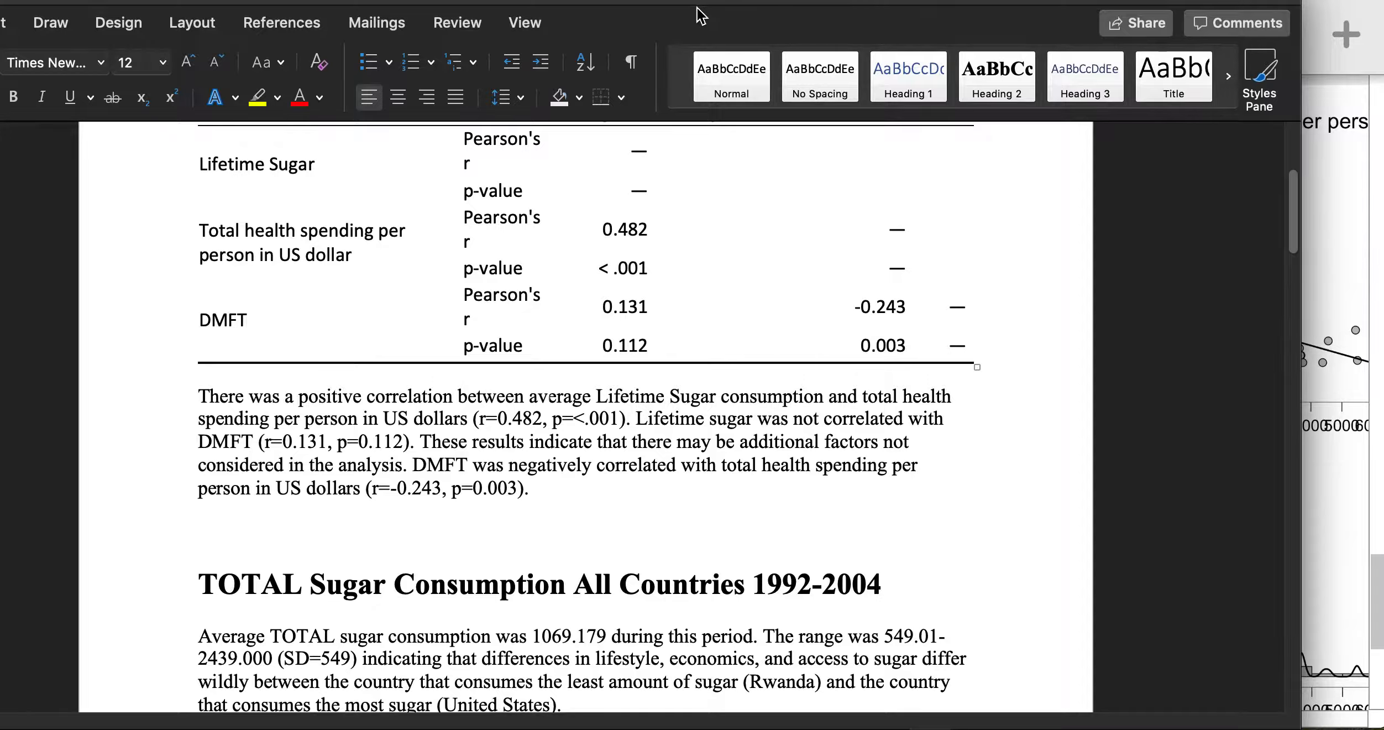
- Return to JASP and show the data view with the Lifetime Sugar Consumption formula (yearly sugar sum ÷ 13)
key("super+Tab")
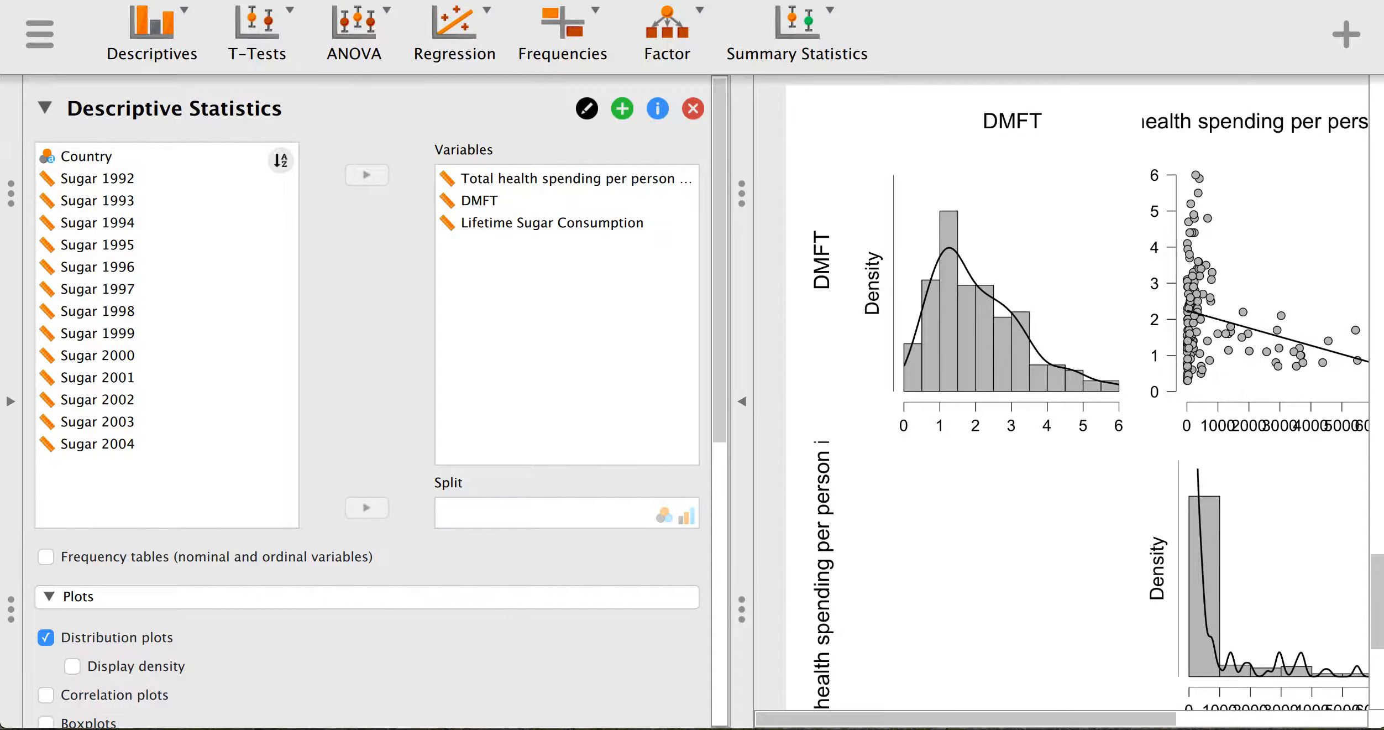
left_click(11, 402)
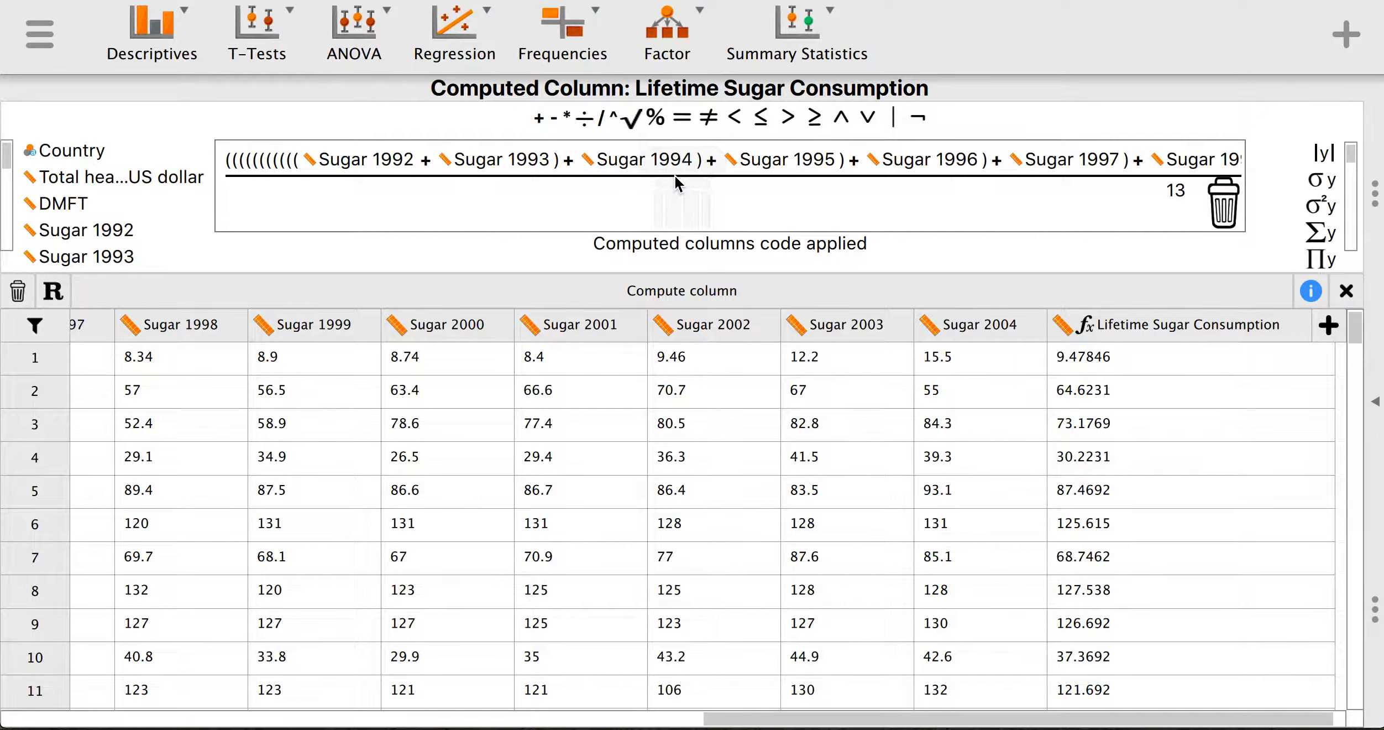
scroll(132, 250, "down", 5)
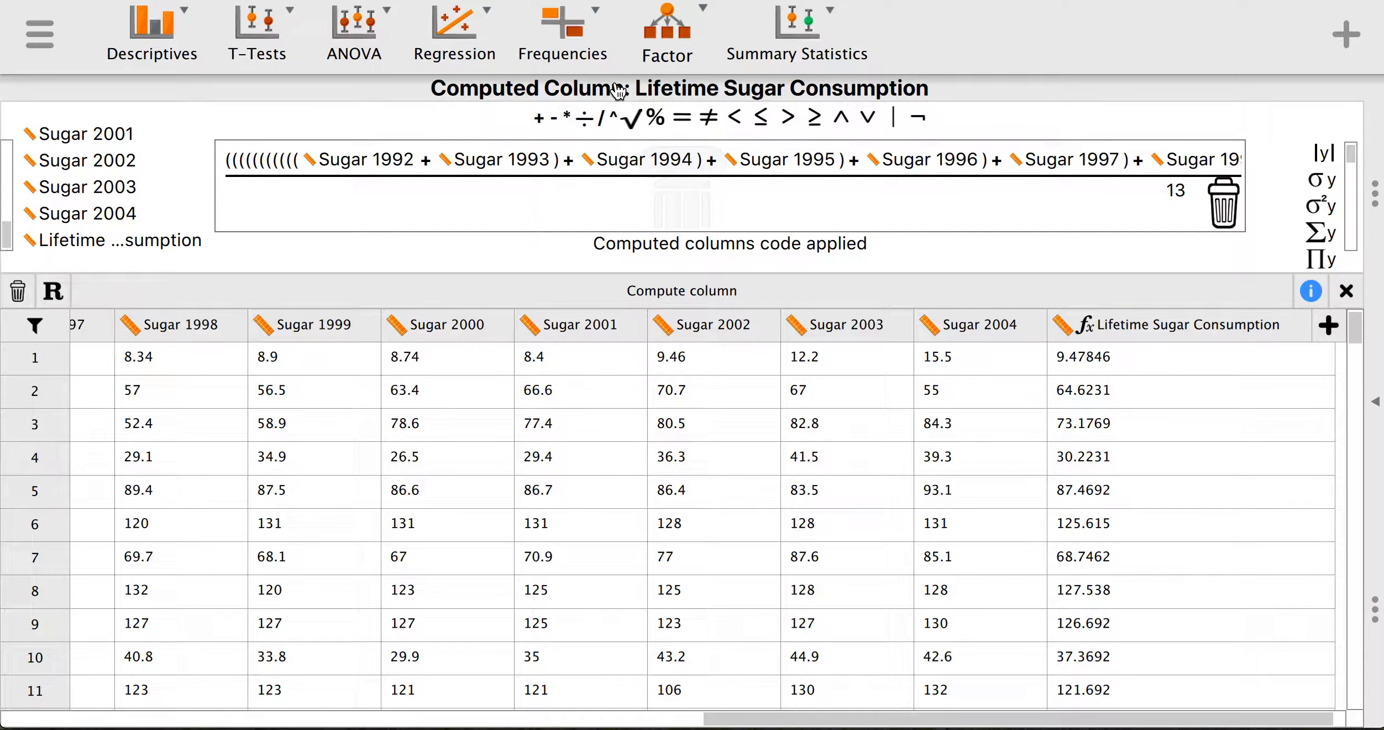
left_click(166, 47)
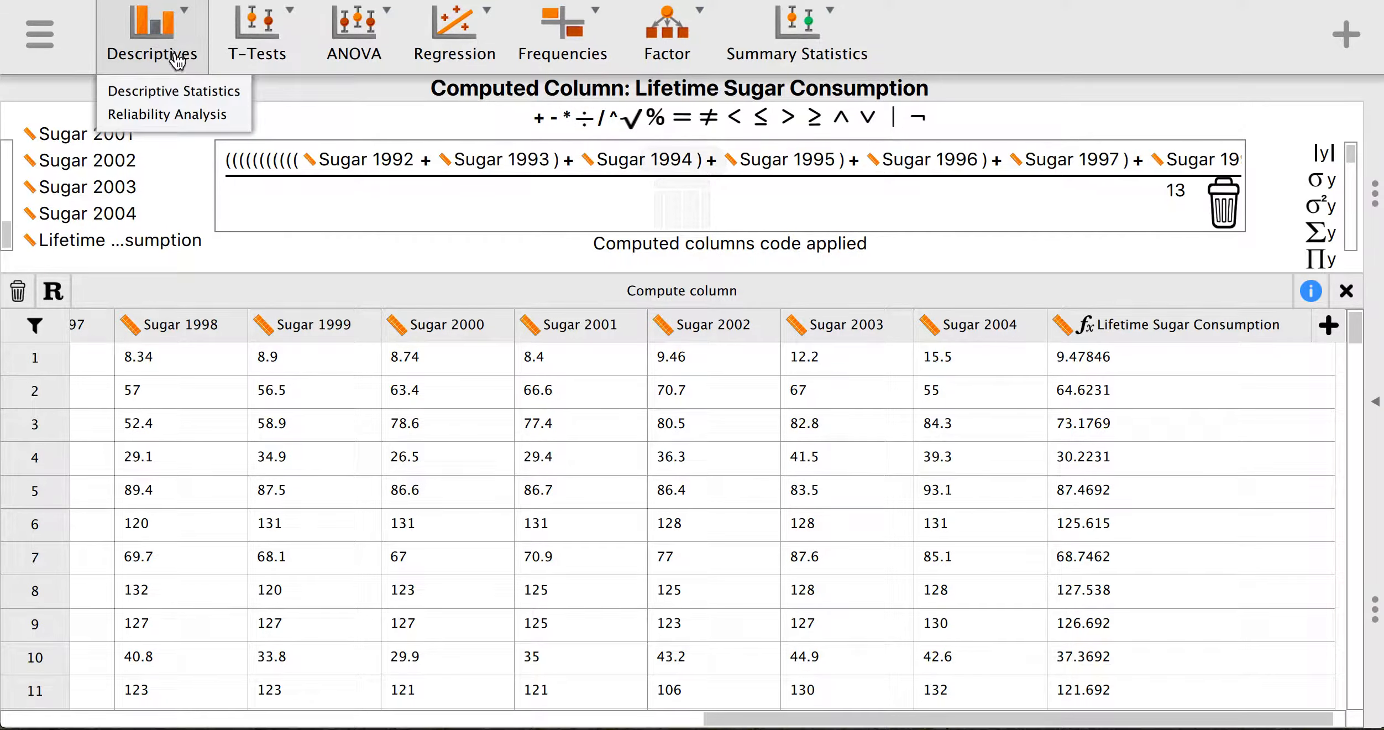
- Create Descriptive Statistics for total health spending per person, DMFT and Lifetime Sugar Consumption
left_click(162, 94)
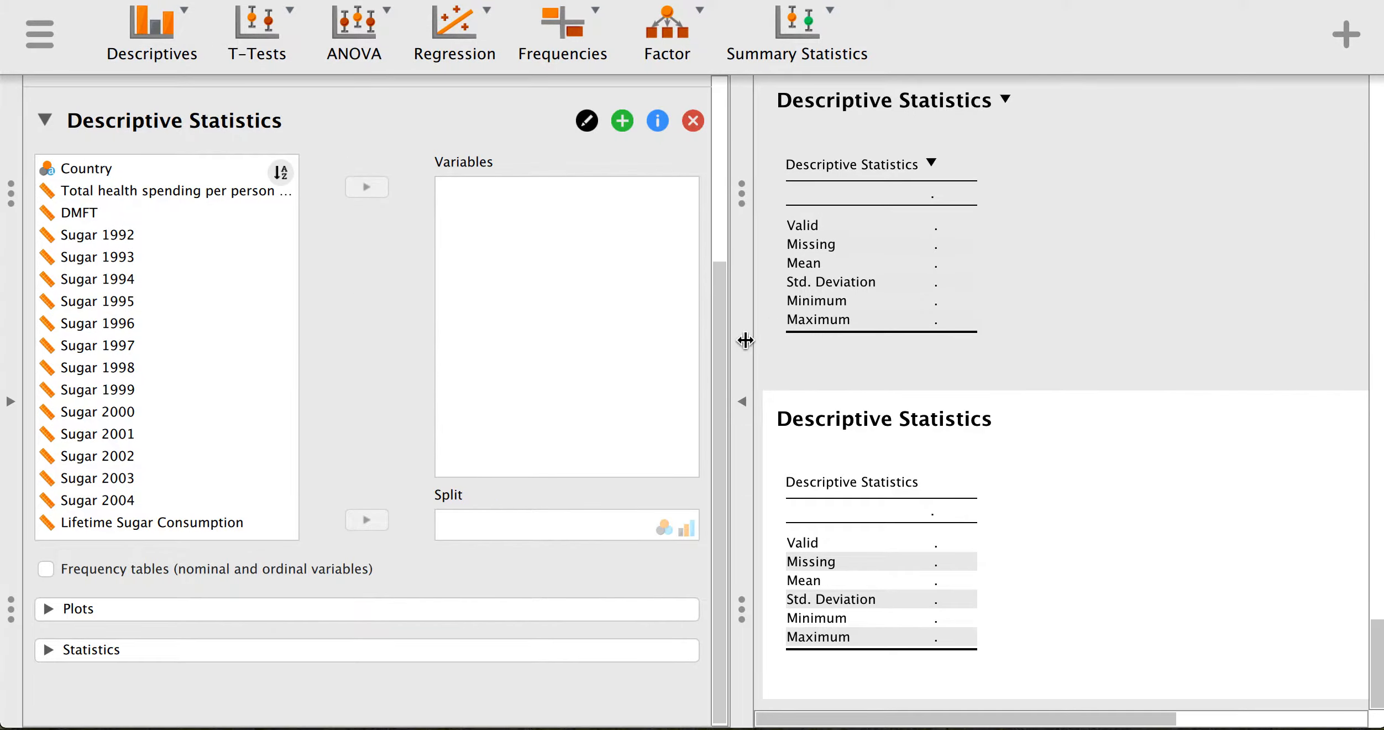
left_click(141, 191)
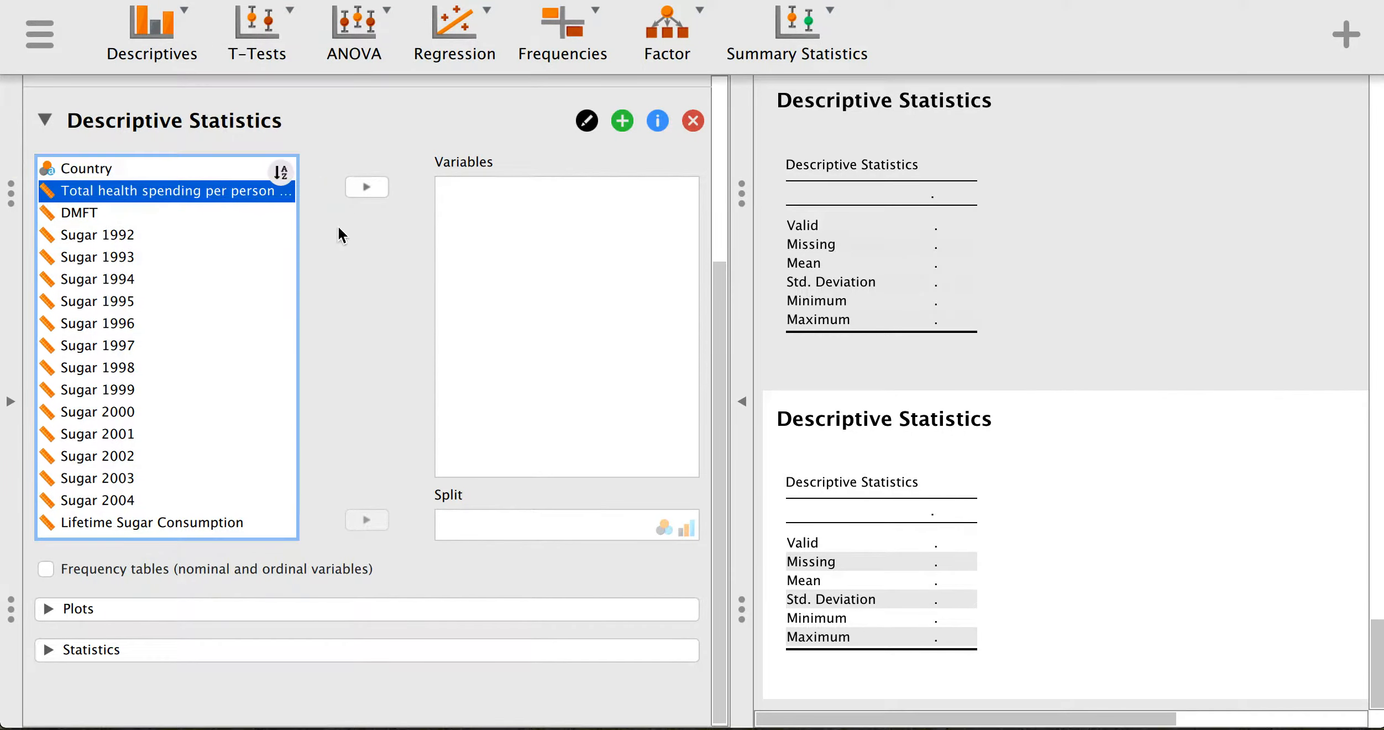
left_click(366, 187)
left_click(116, 192)
left_click(367, 187)
left_click(150, 479)
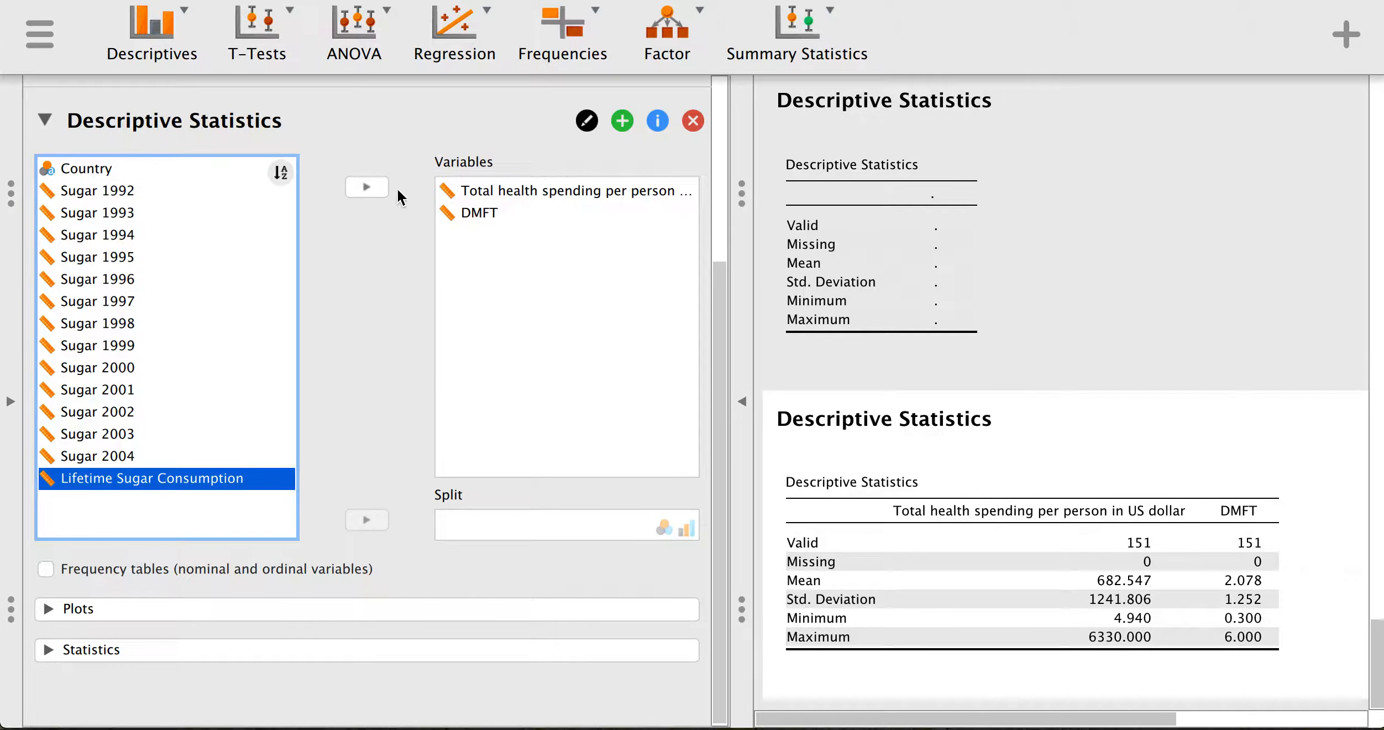
left_click(366, 187)
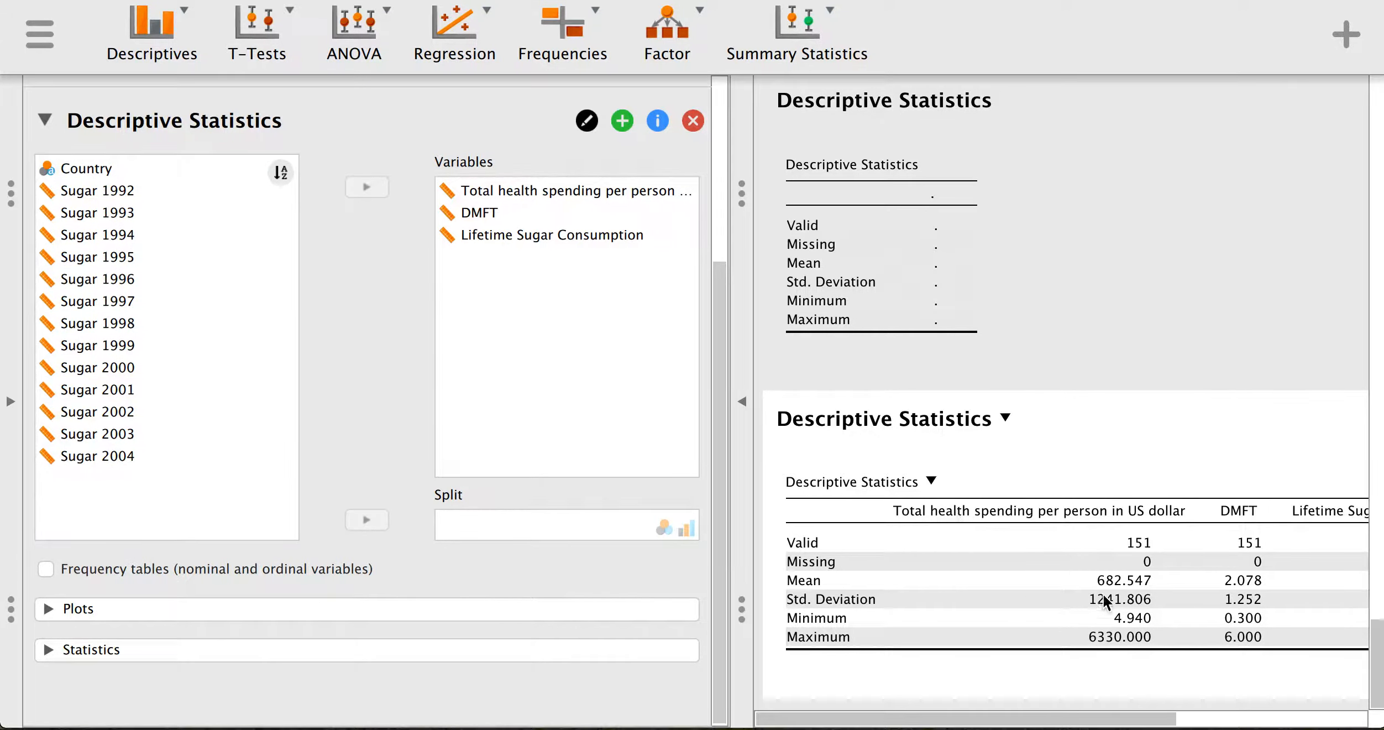
left_click_drag(1042, 720, 993, 599)
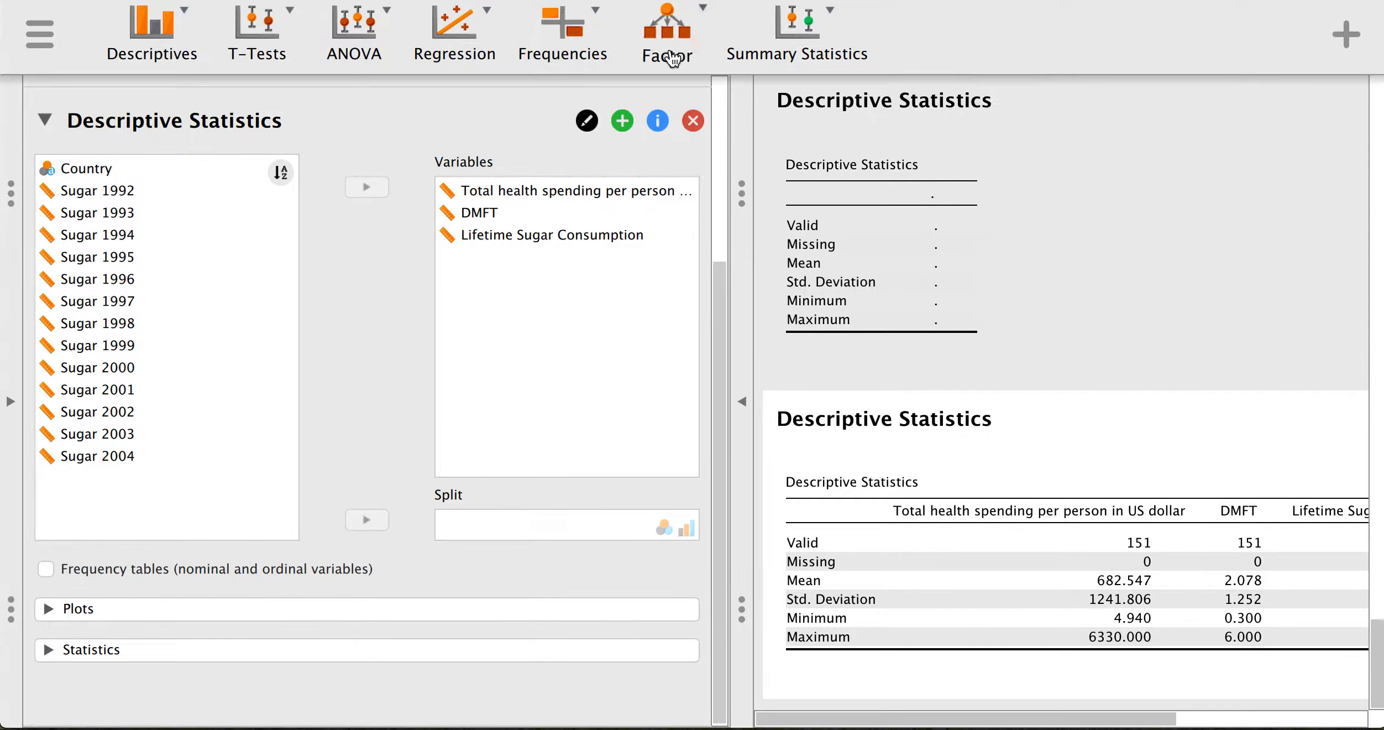
- Start a Correlation Matrix of total health spending per person with DMFT (r = −0.240, p = 0.003)
left_click(454, 39)
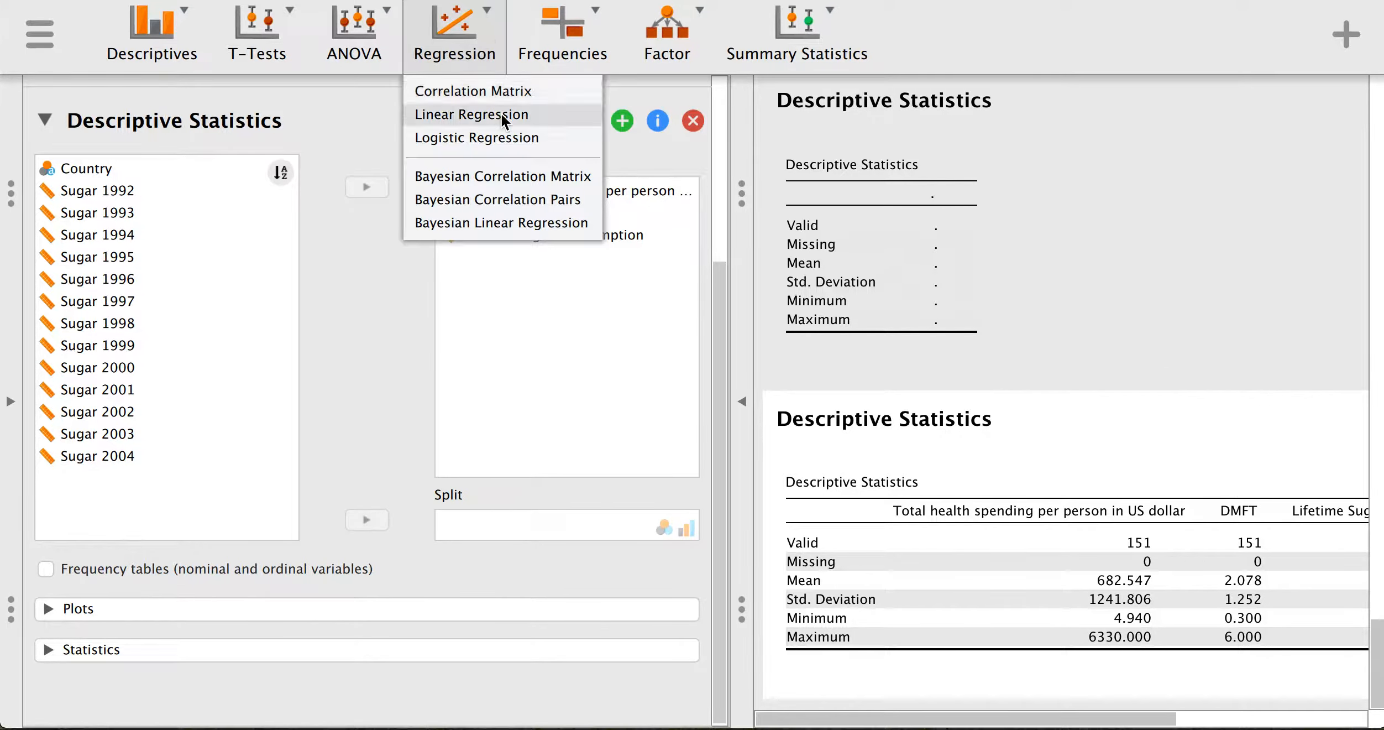
left_click(494, 89)
left_click(102, 184)
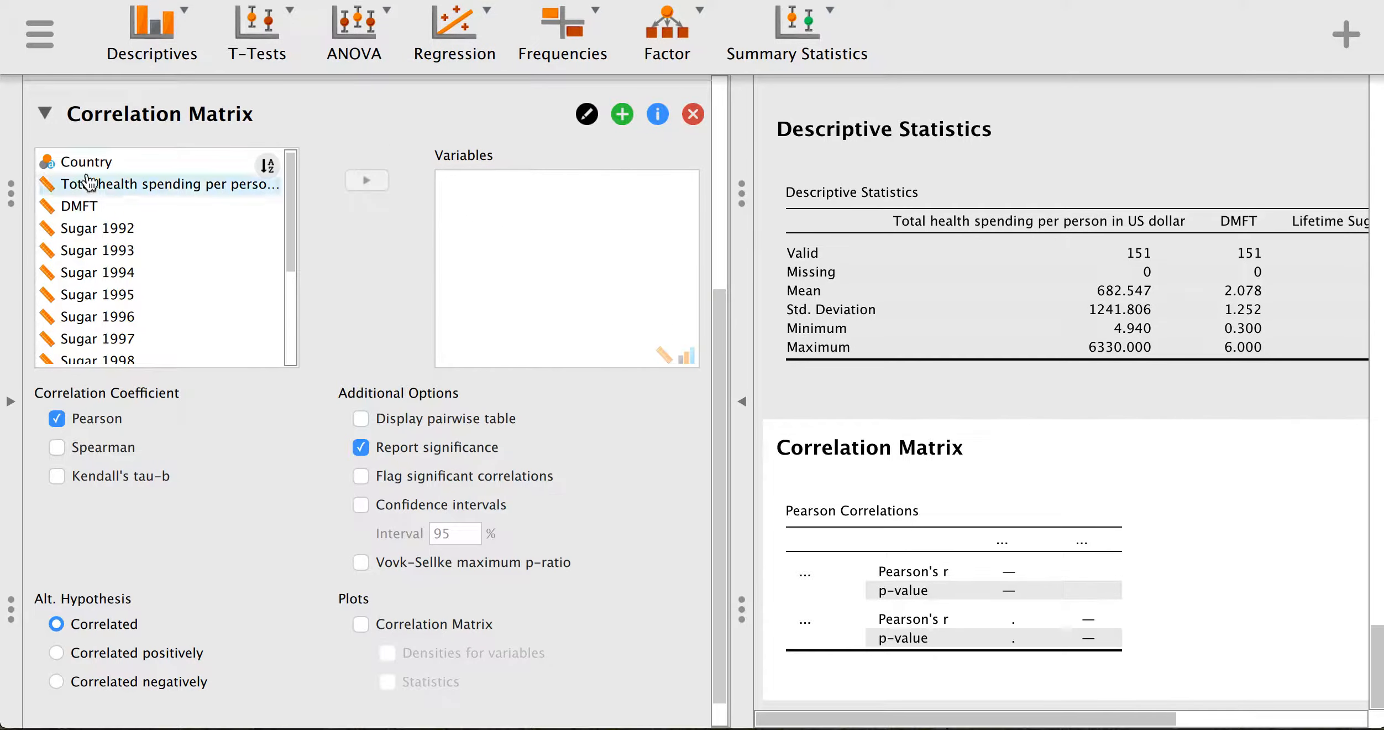
left_click(359, 194)
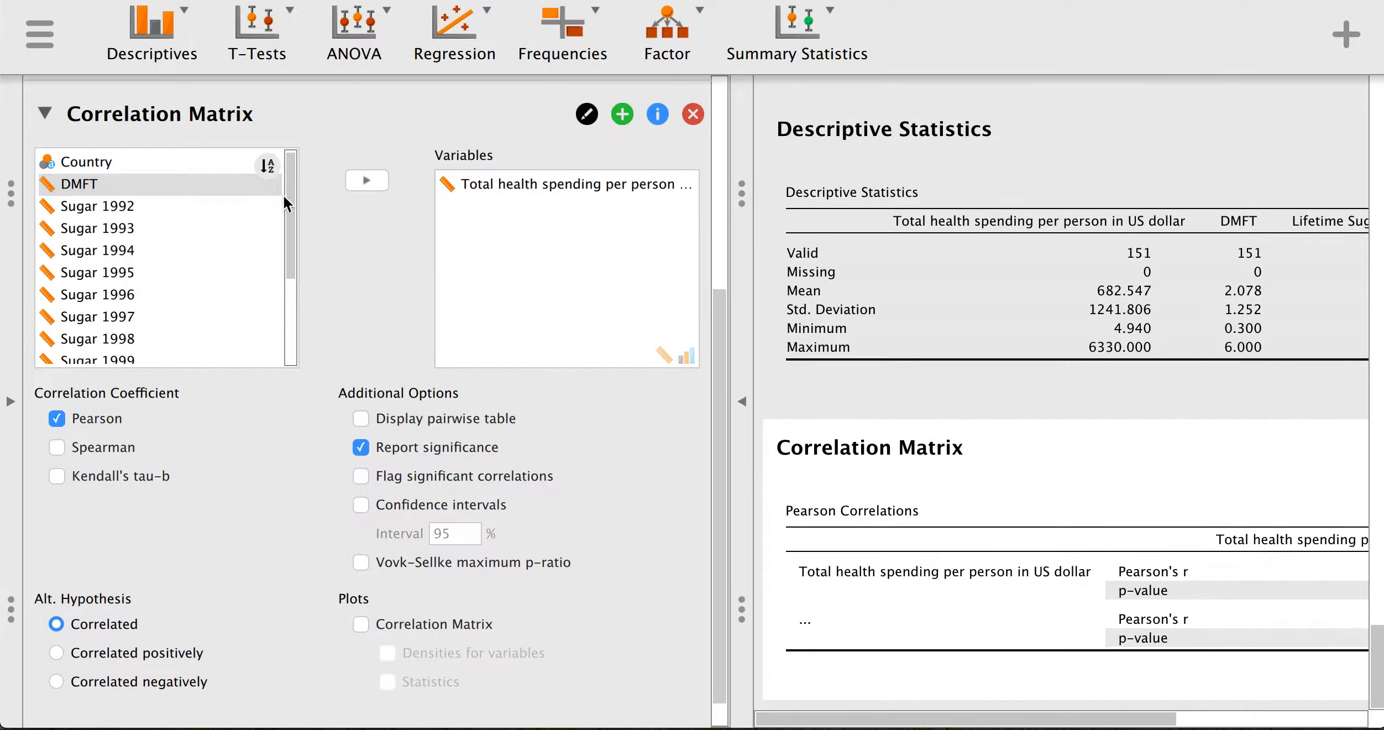
left_click(102, 184)
left_click(366, 191)
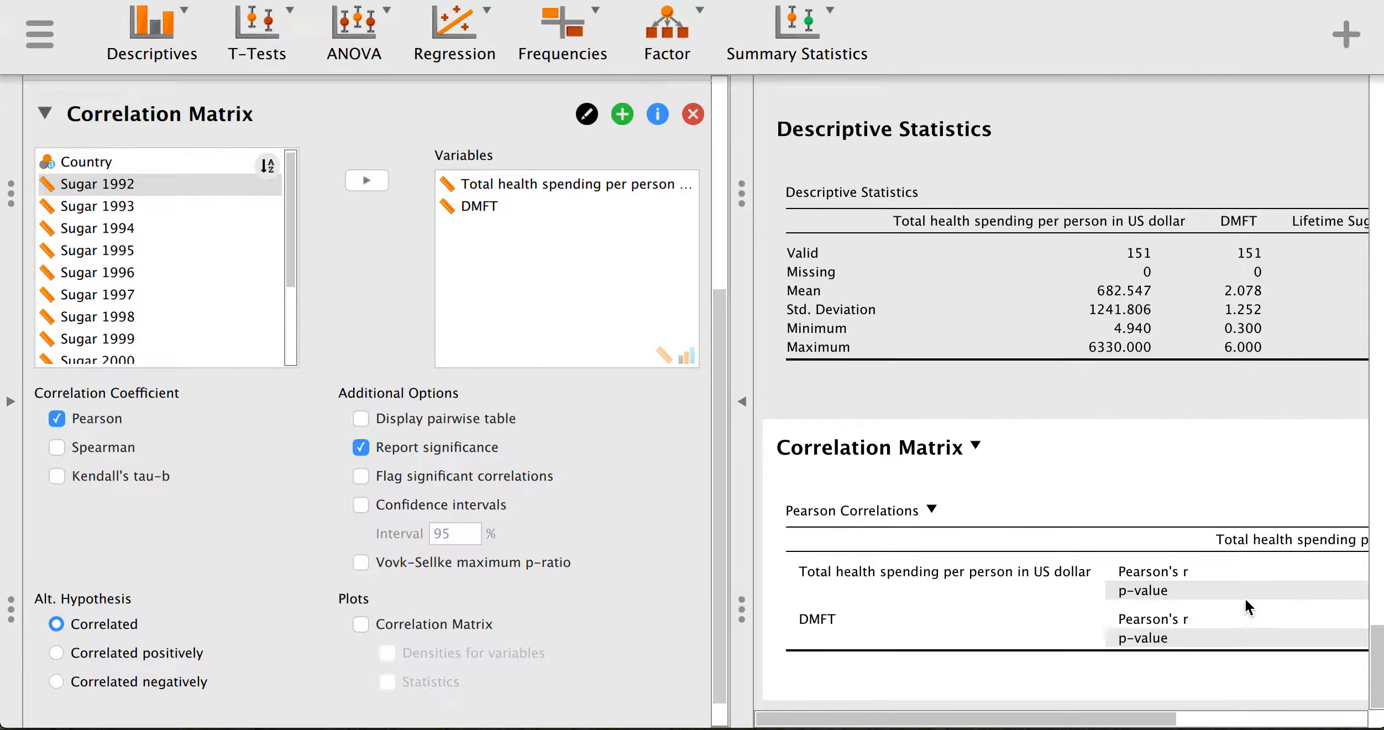
- Add a correlation matrix plot with density curves for each variable
left_click_drag(1064, 719, 1328, 719)
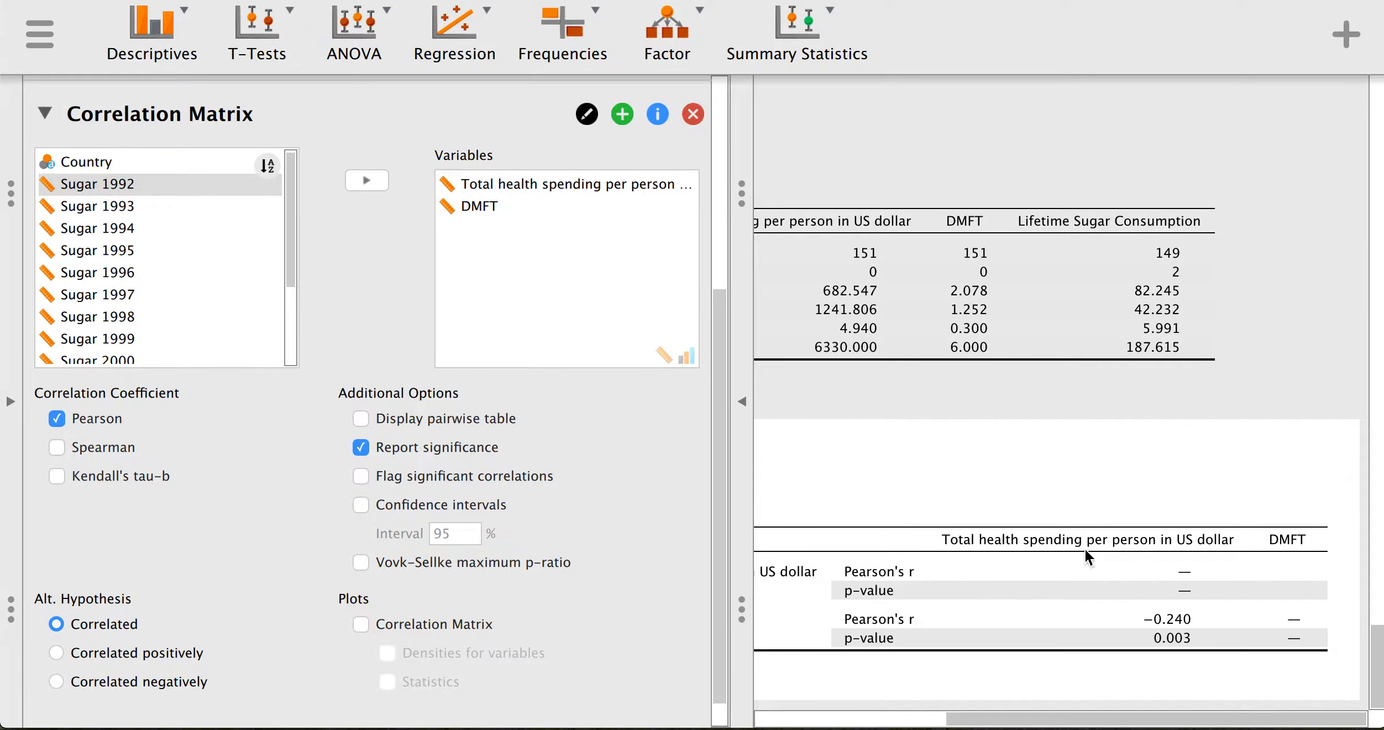
left_click(362, 625)
scroll(608, 608, "down", 2)
left_click(406, 635)
scroll(1042, 624, "down", 5)
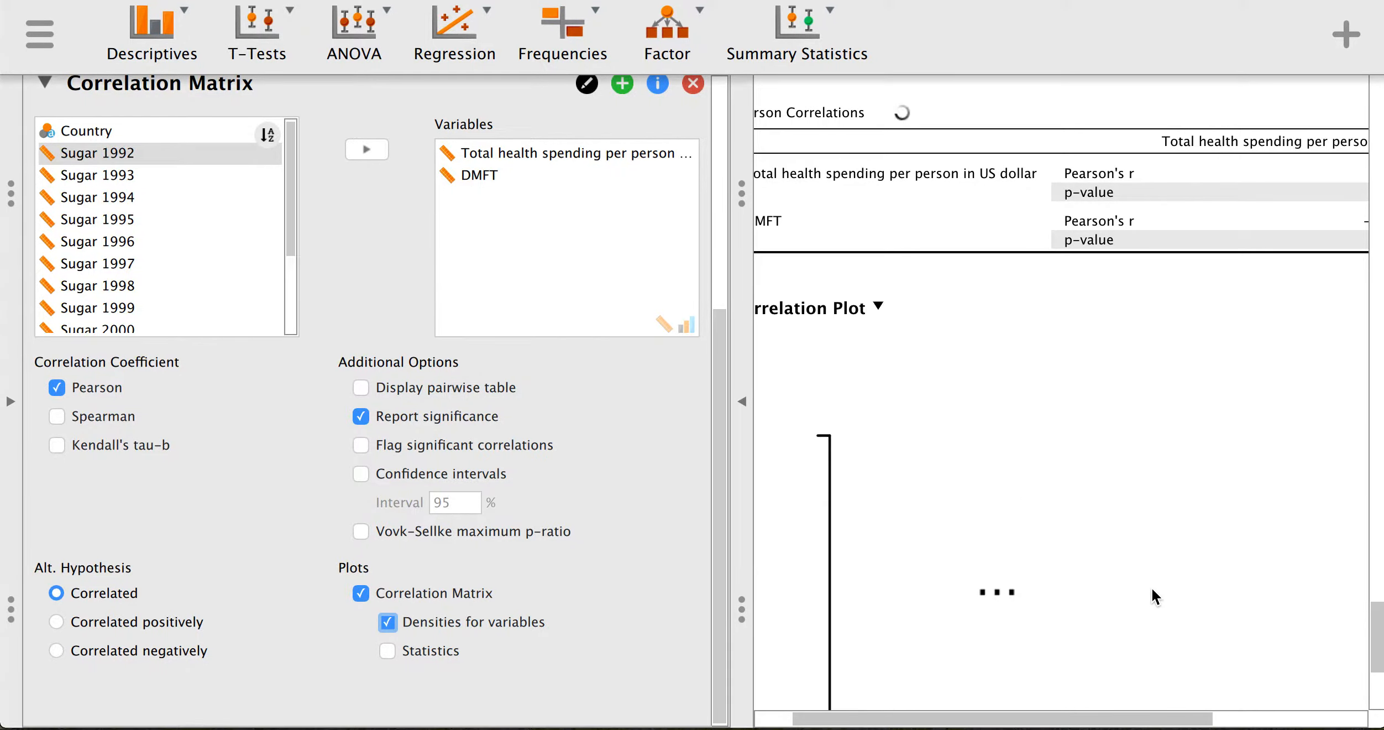
scroll(1183, 620, "down", 4)
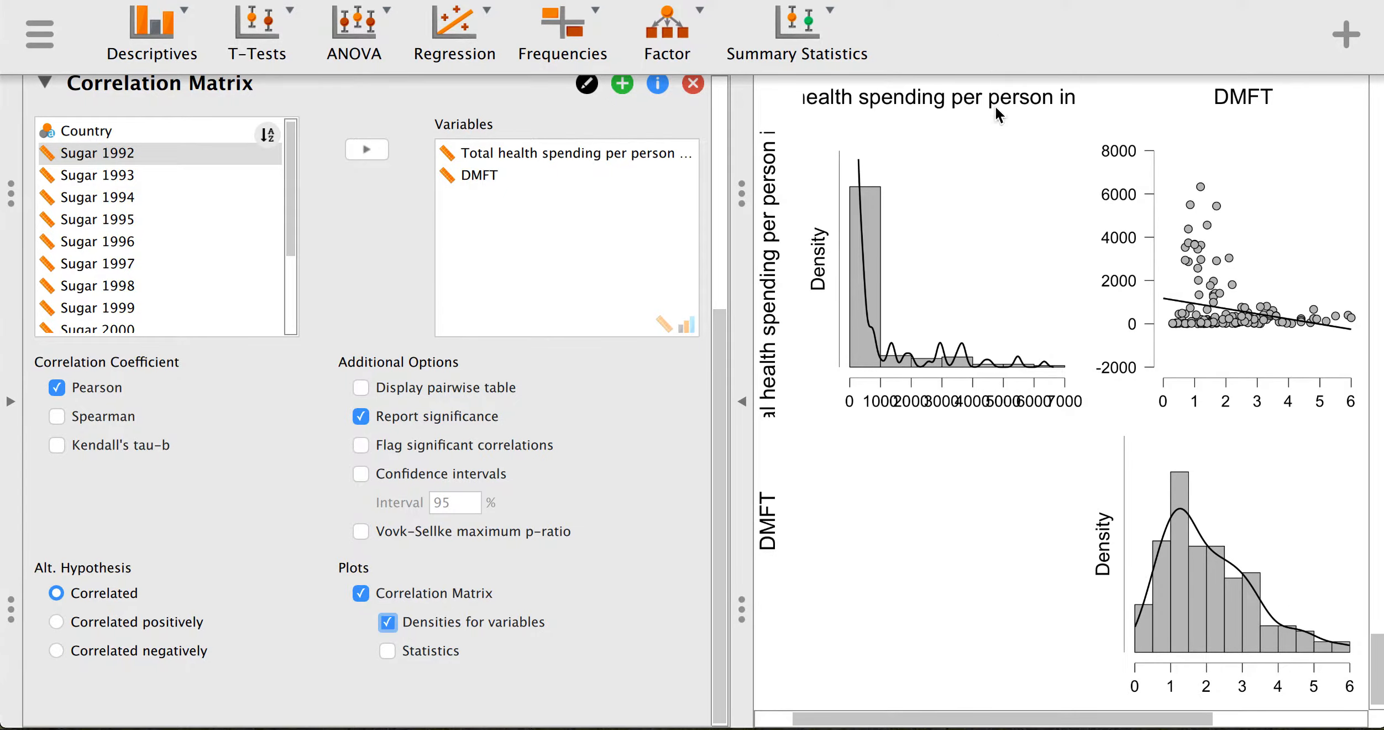
- Duplicate the correlation analysis and add Lifetime Sugar Consumption to the copy's variables
left_click(622, 84)
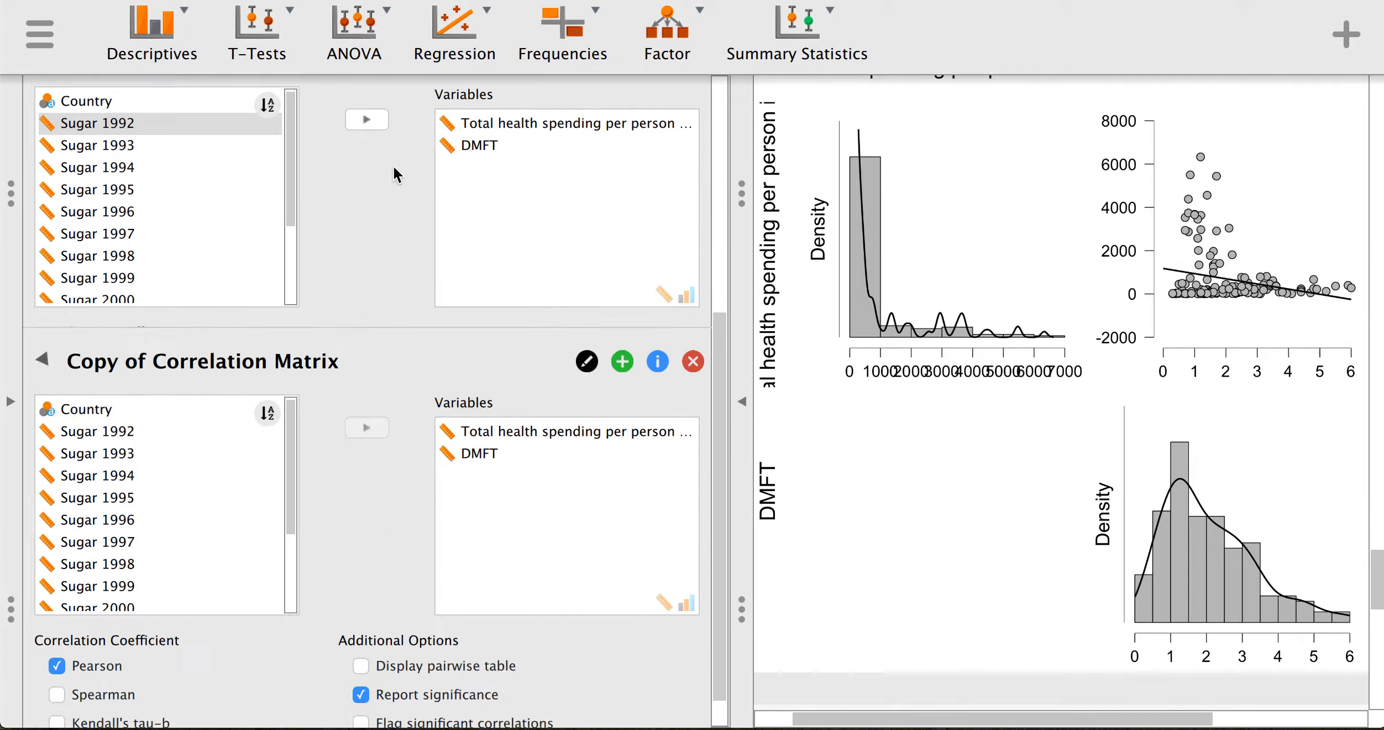
scroll(177, 248, "down", 5)
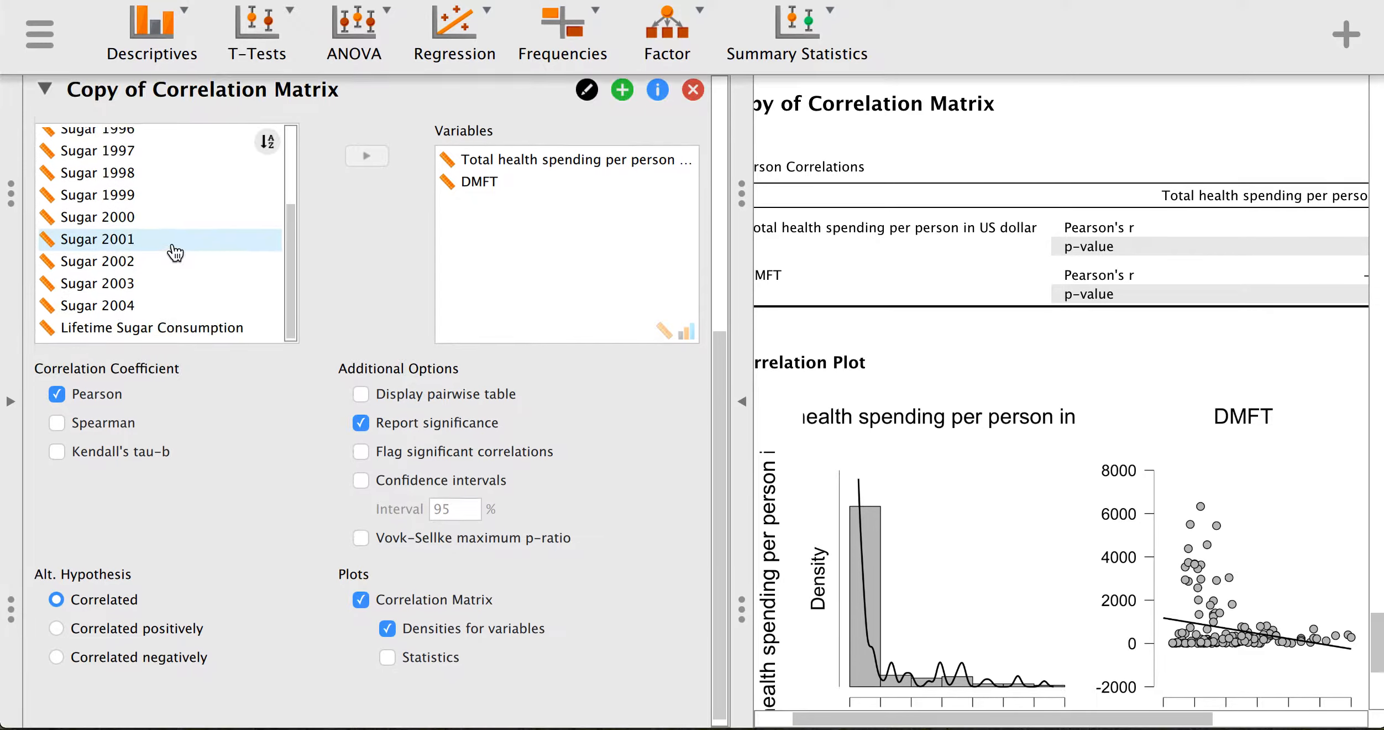
left_click(182, 321)
left_click(188, 279)
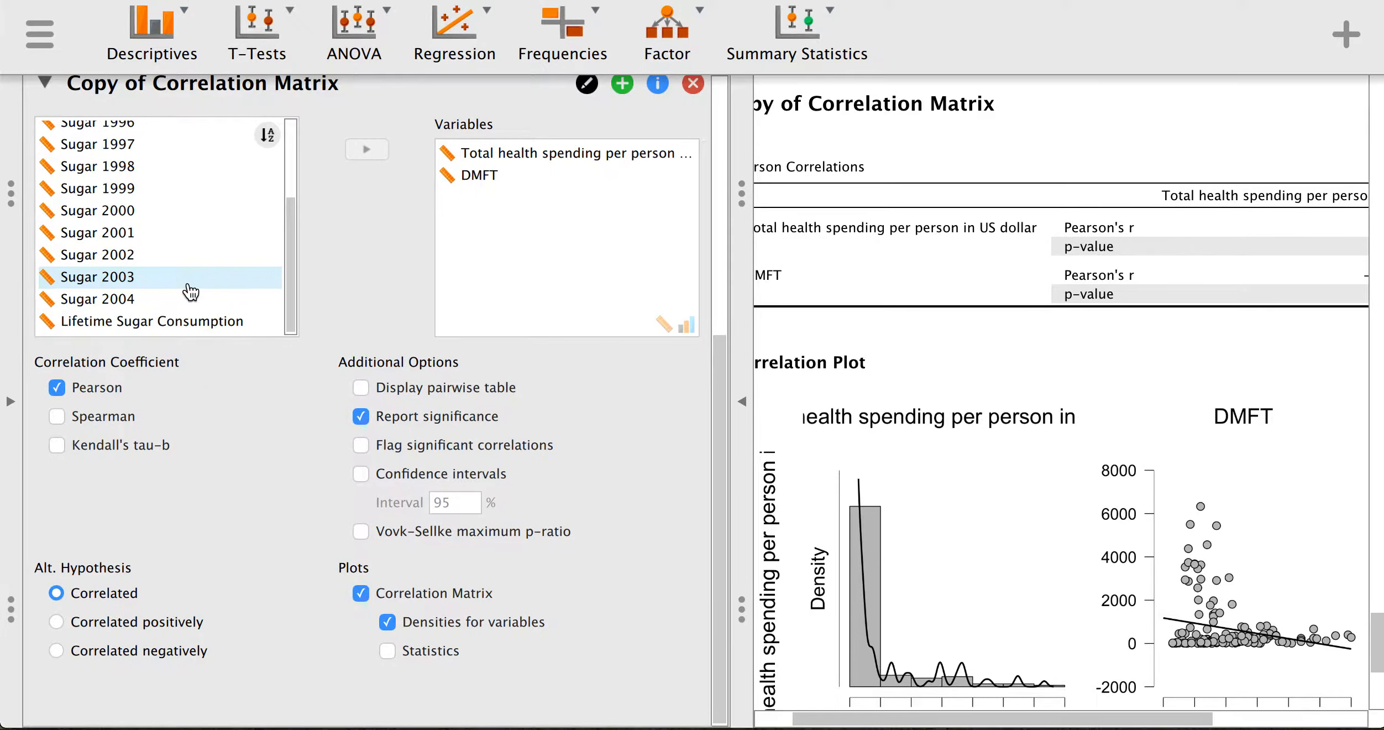
left_click(197, 321)
left_click(366, 149)
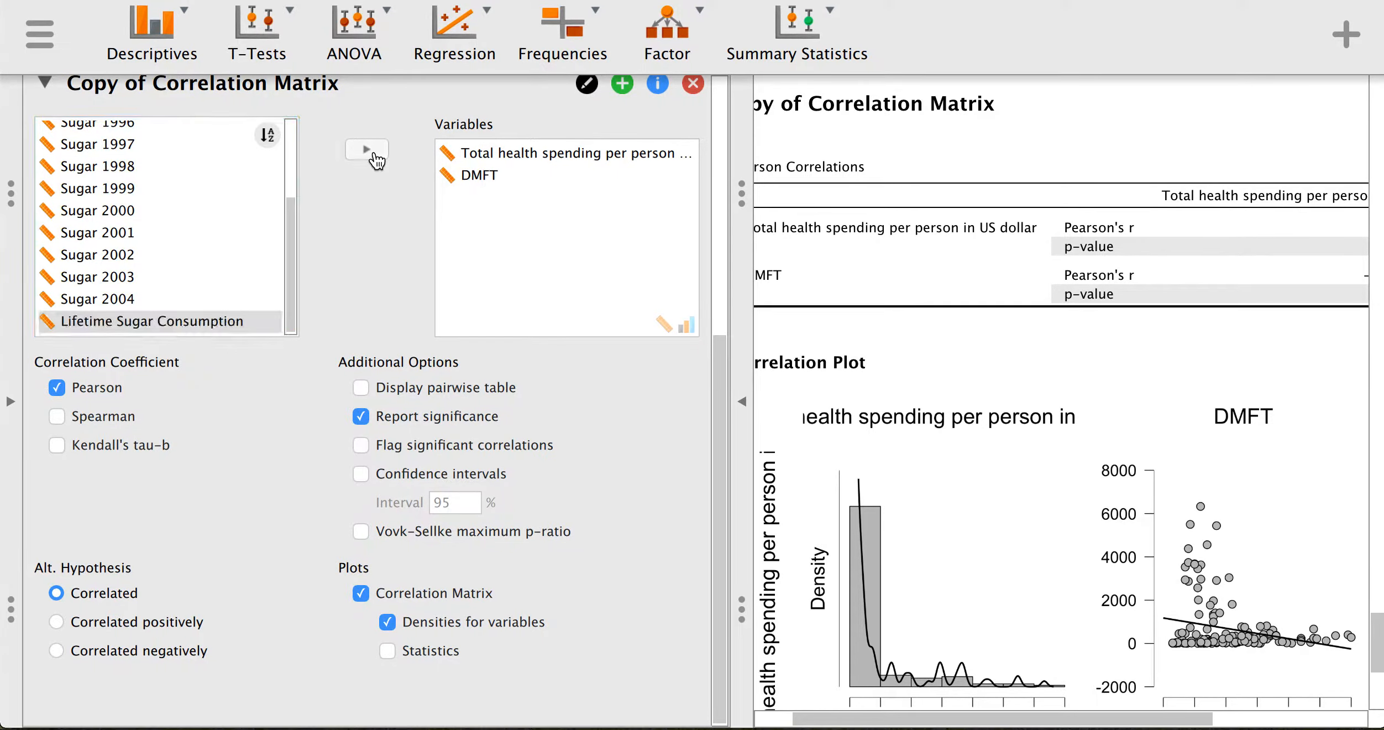
scroll(177, 210, "up", 10)
scroll(179, 411, "down", 12)
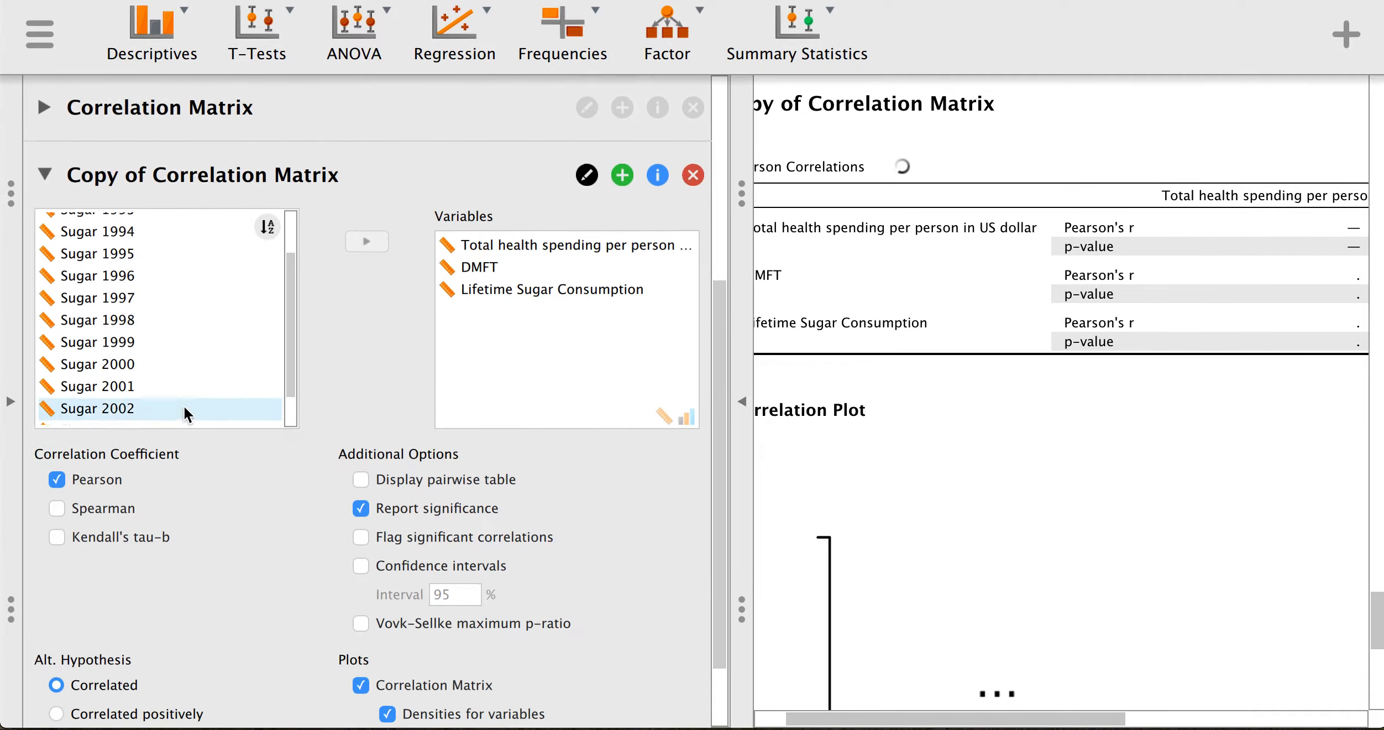
scroll(171, 265, "up", 15)
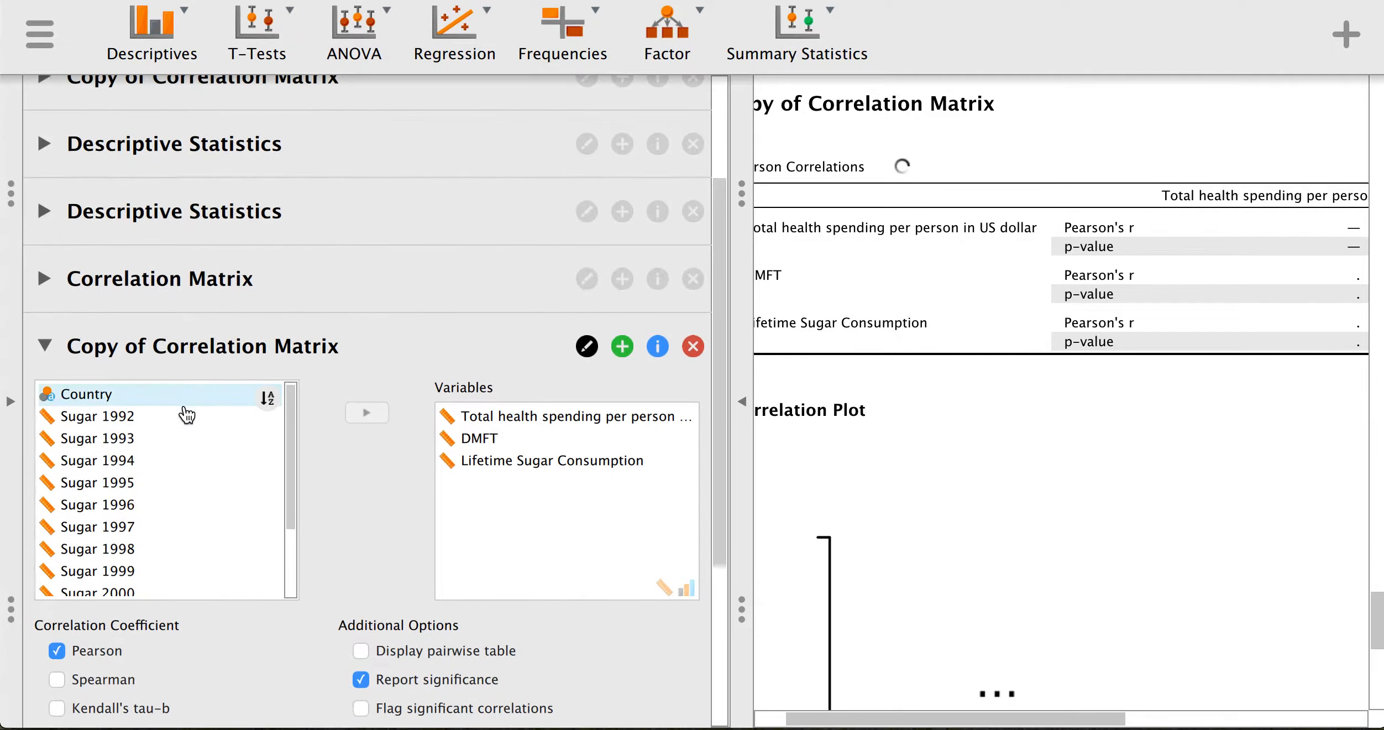
- Remove total health spending, leaving DMFT with Lifetime Sugar Consumption (r = 0.131, p = 0.112)
left_click(445, 415)
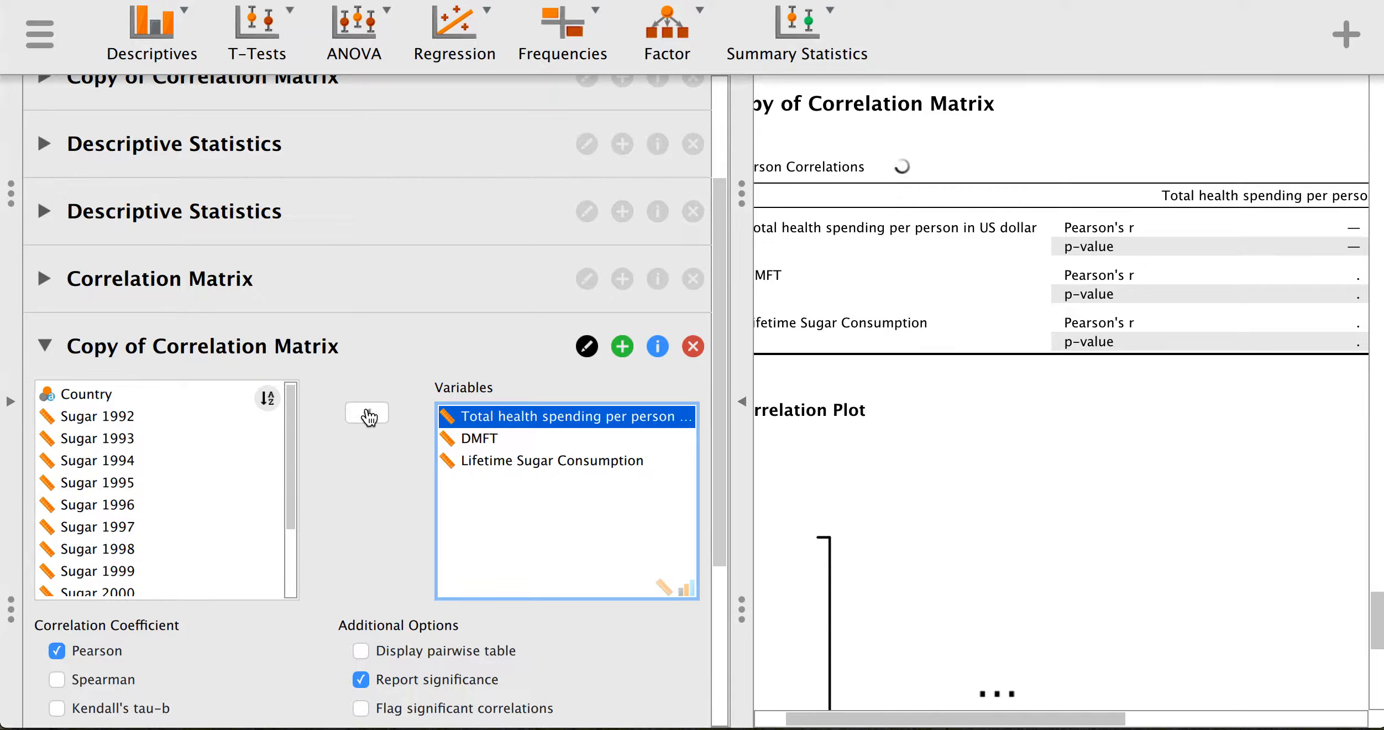
left_click(366, 412)
scroll(854, 481, "down", 5)
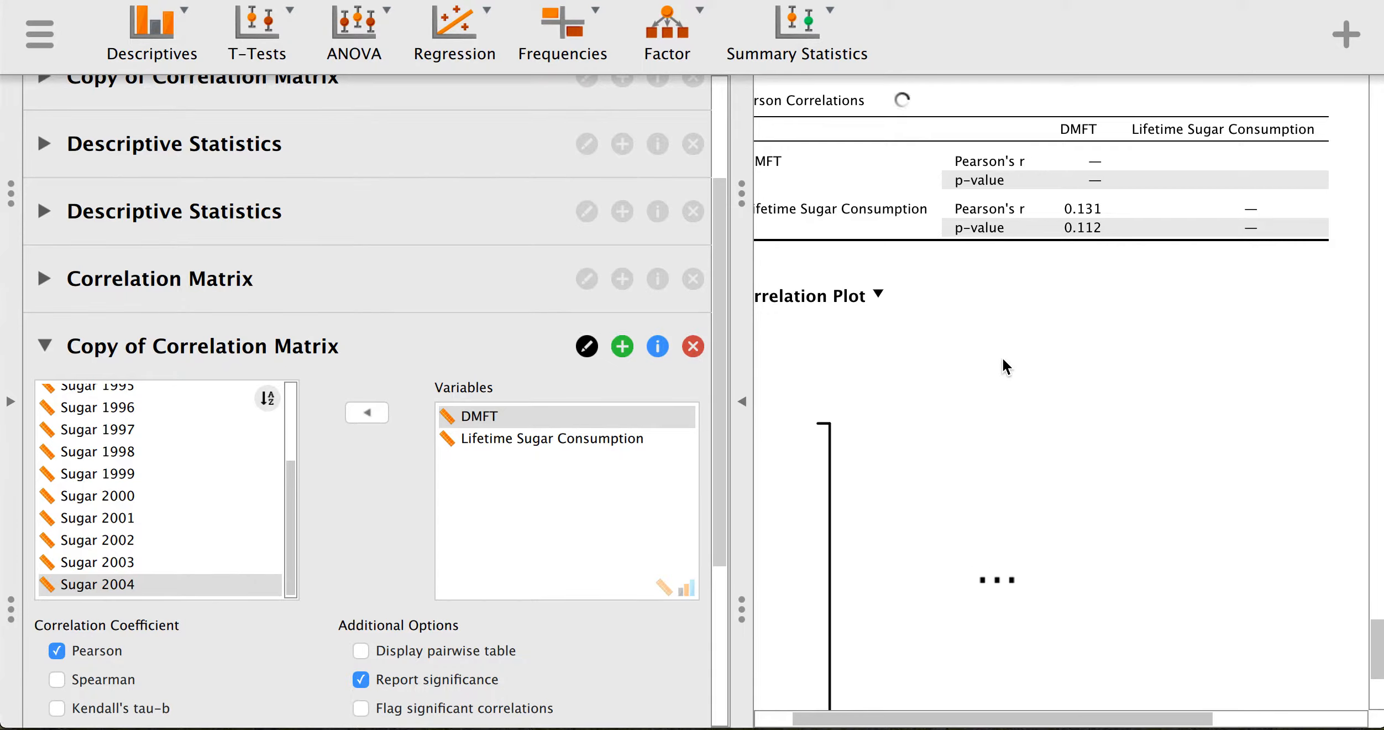
scroll(1004, 365, "down", 5)
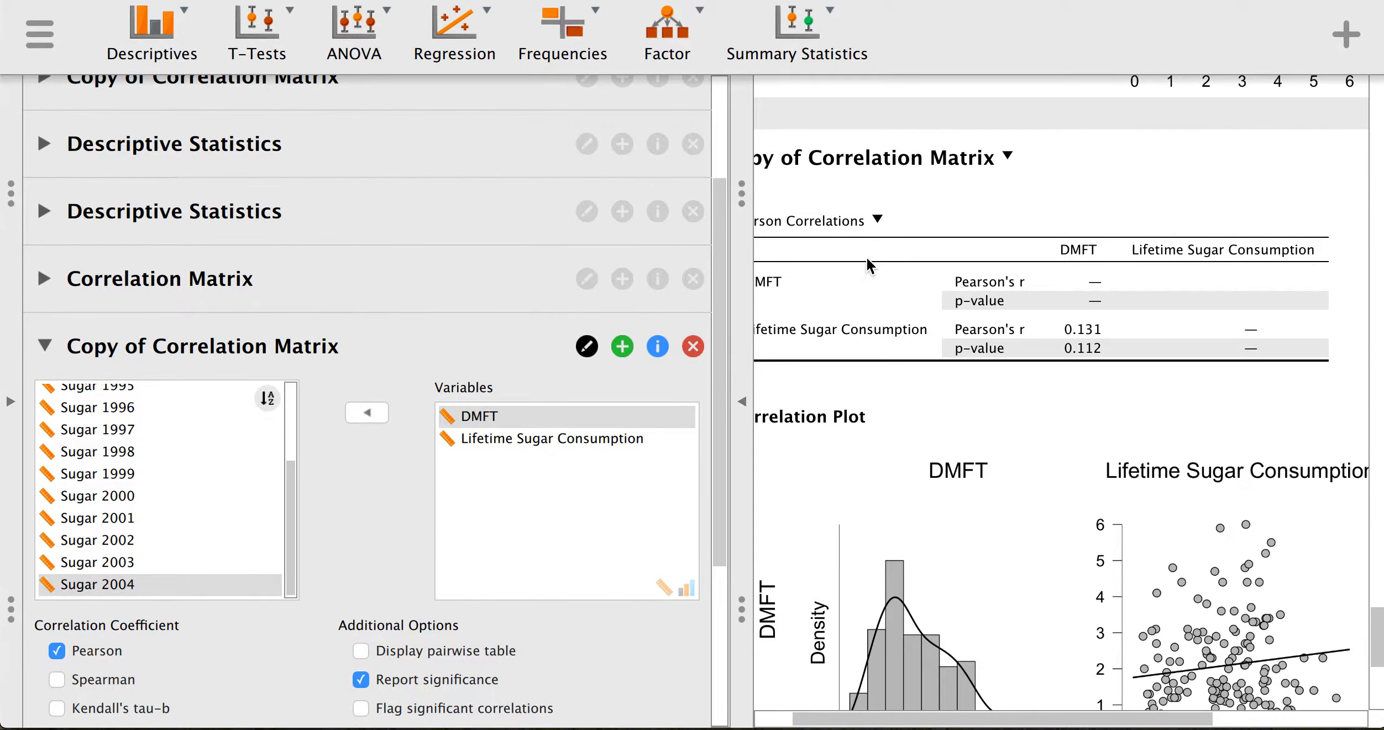